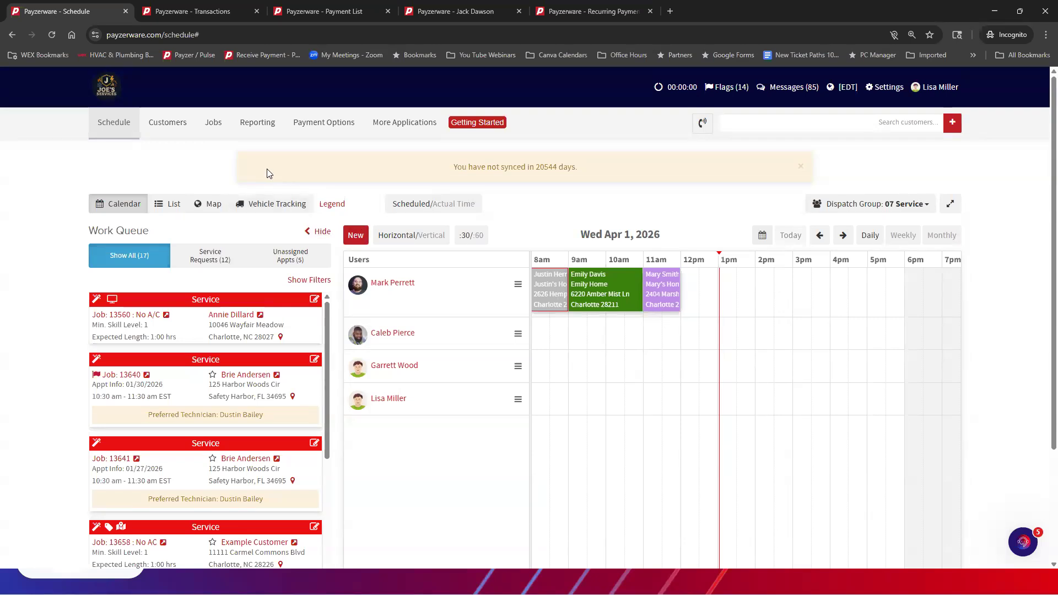
# Step: Show the Card Batch transactions list, with settlement batch 20250418 at $0.00 and all transactions voided
pyautogui.click(200, 11)
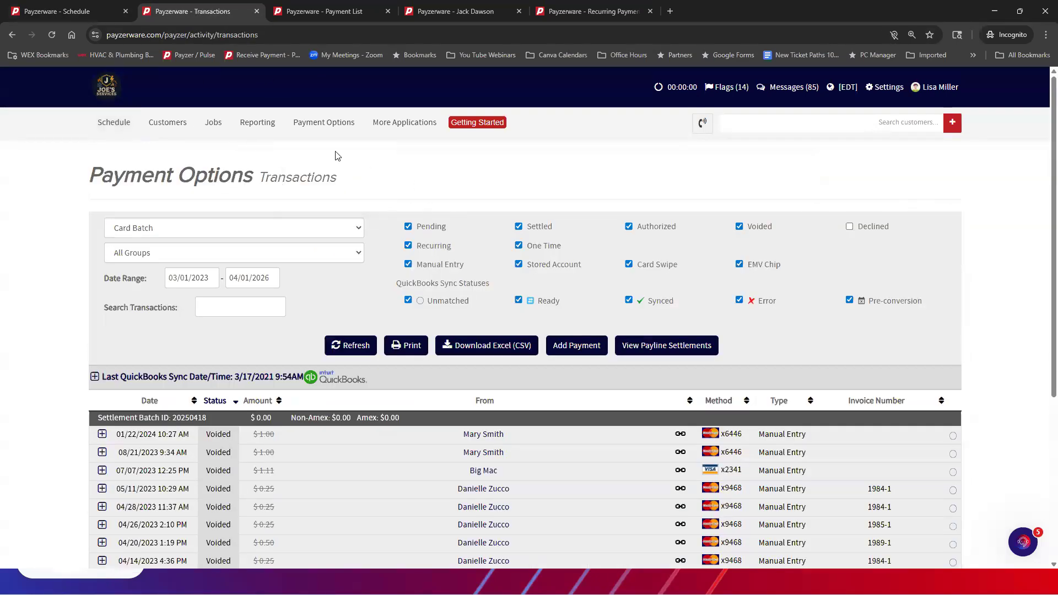
pyautogui.moveTo(332, 126)
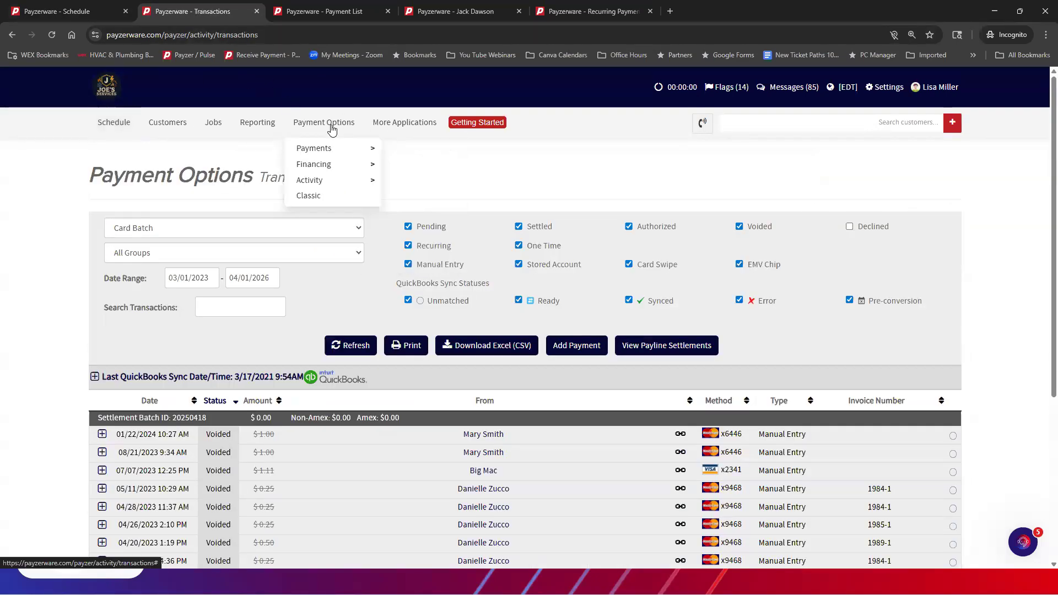
pyautogui.moveTo(337, 180)
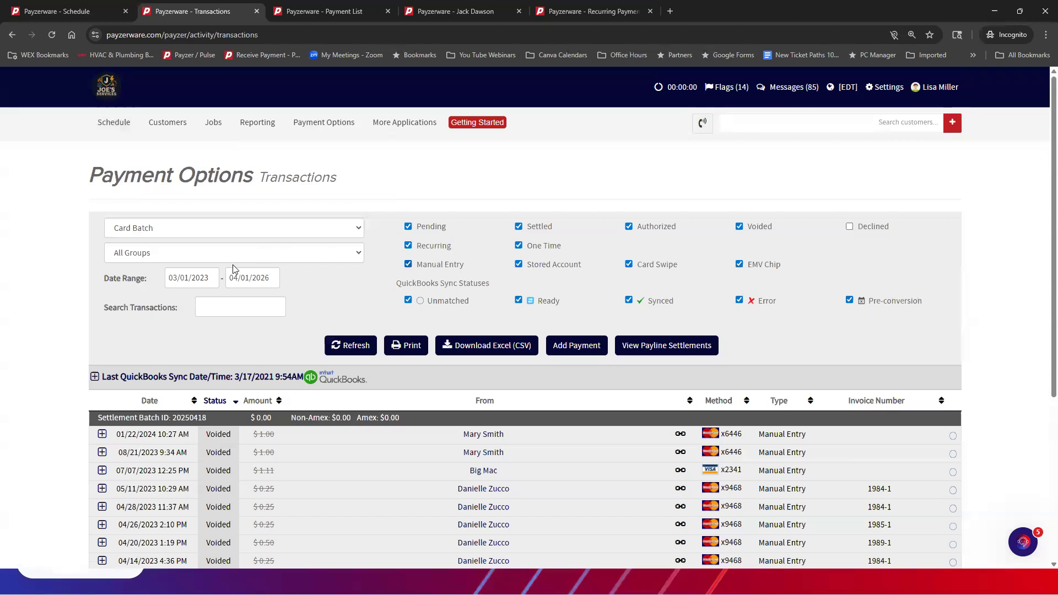
pyautogui.scroll(-1, 312, 331)
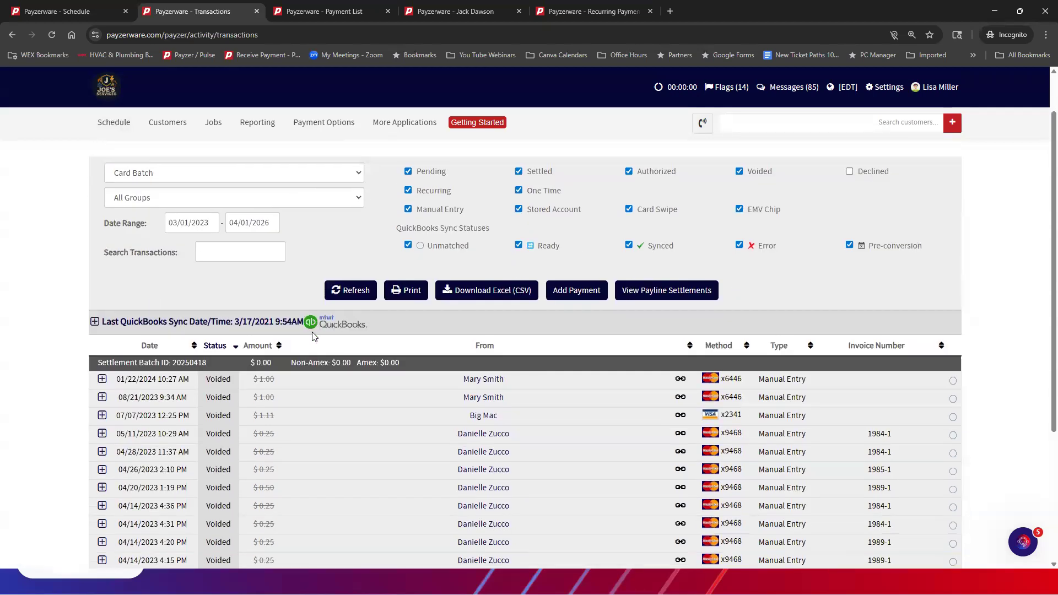
pyautogui.scroll(-3, 311, 331)
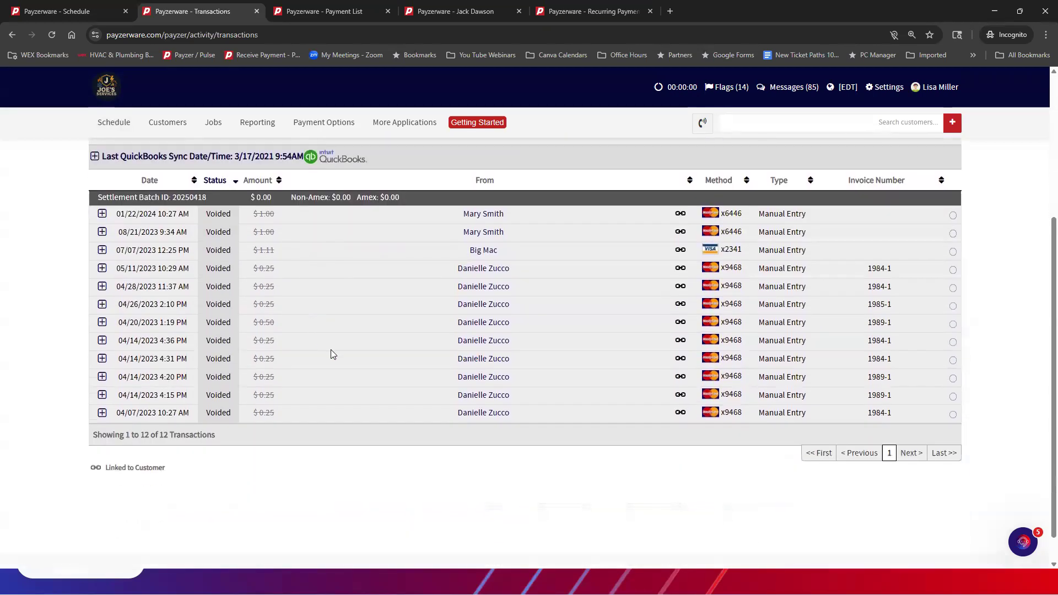
pyautogui.scroll(1, 331, 350)
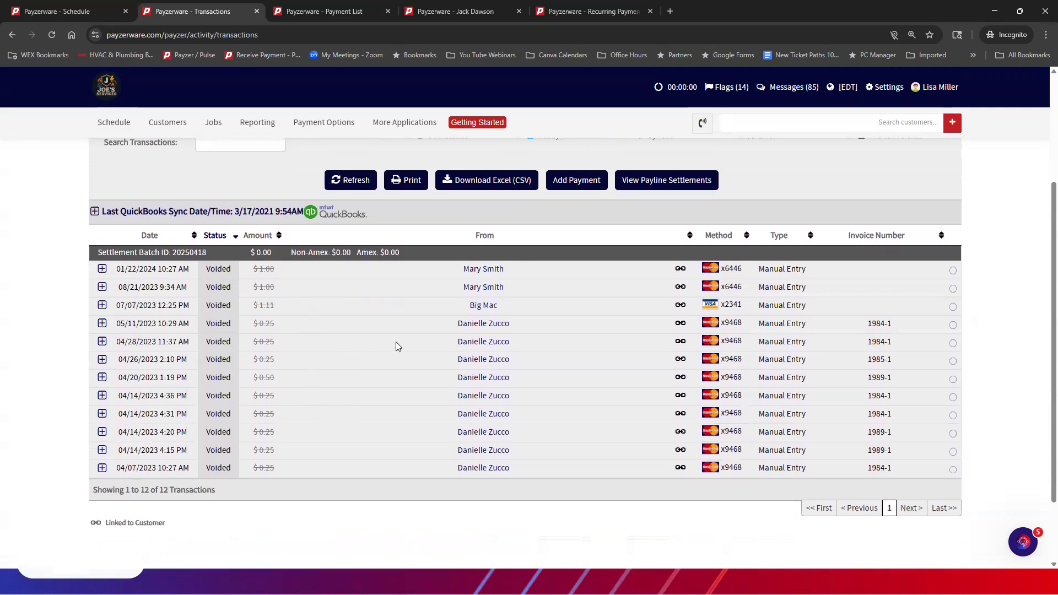
pyautogui.scroll(2, 395, 345)
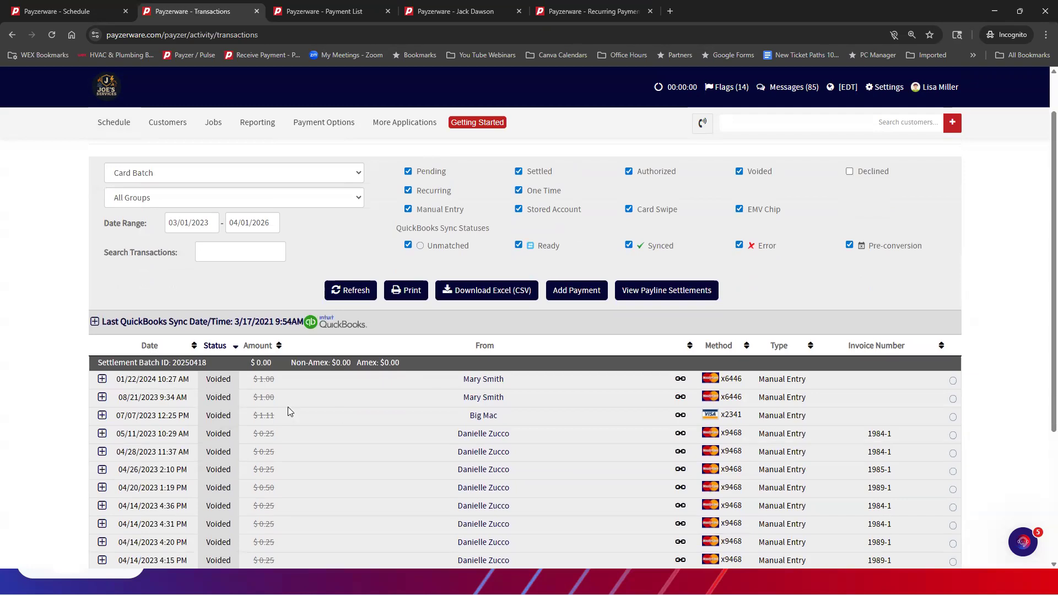
pyautogui.click(240, 175)
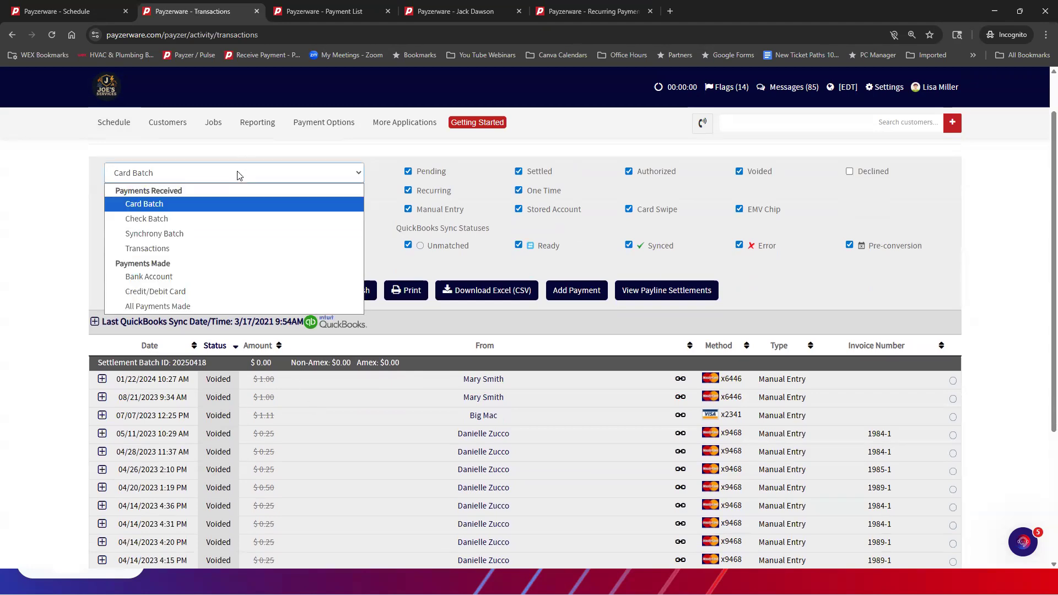
pyautogui.click(199, 204)
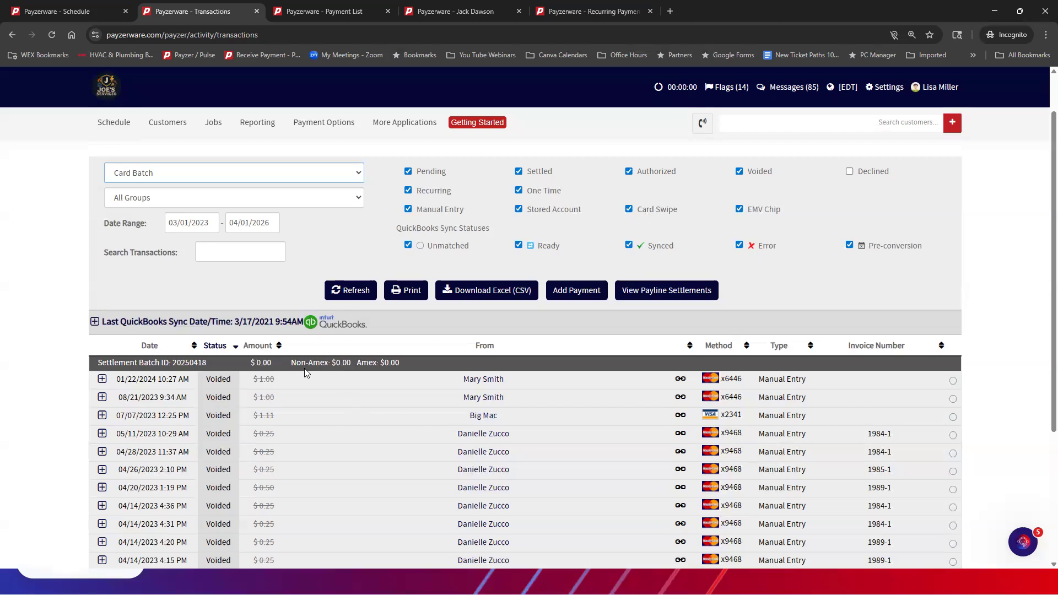
# Step: In QuickBooks, start Record Deposits, review the six undeposited payments, and cancel without selecting any
pyautogui.click(995, 12)
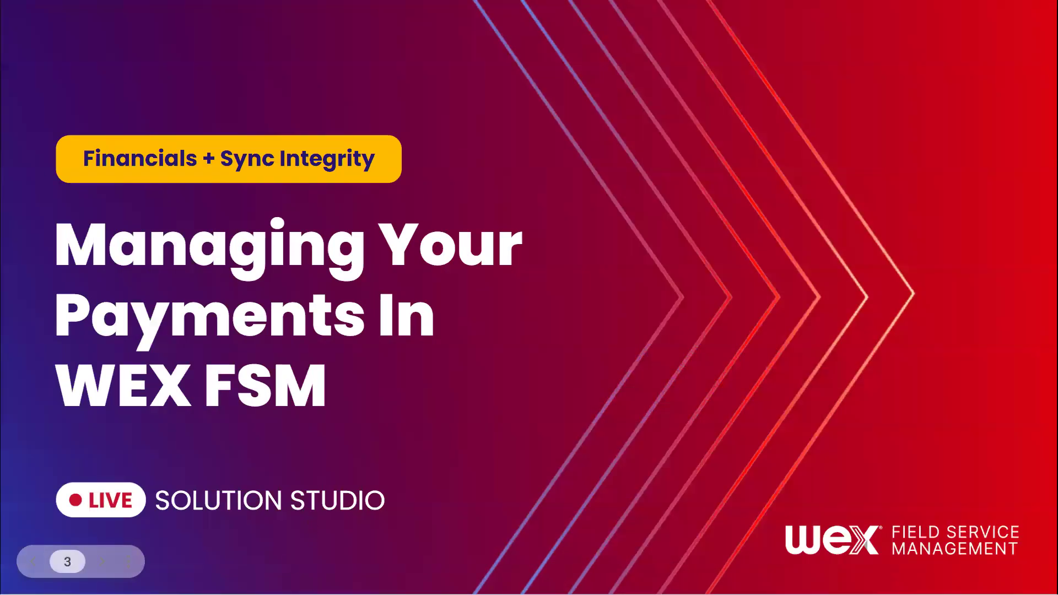
pyautogui.click(507, 585)
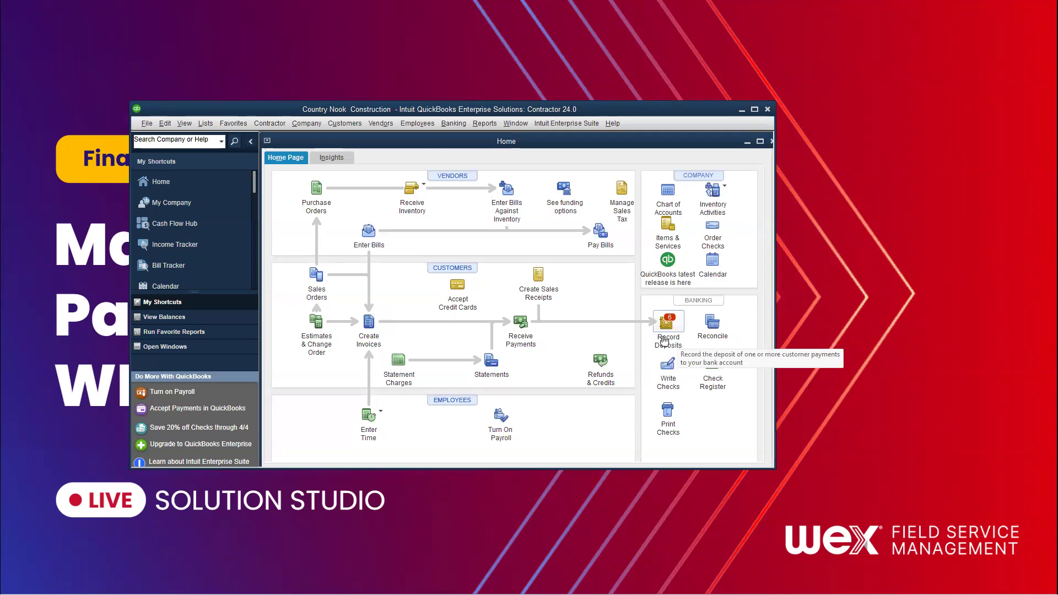
pyautogui.click(668, 325)
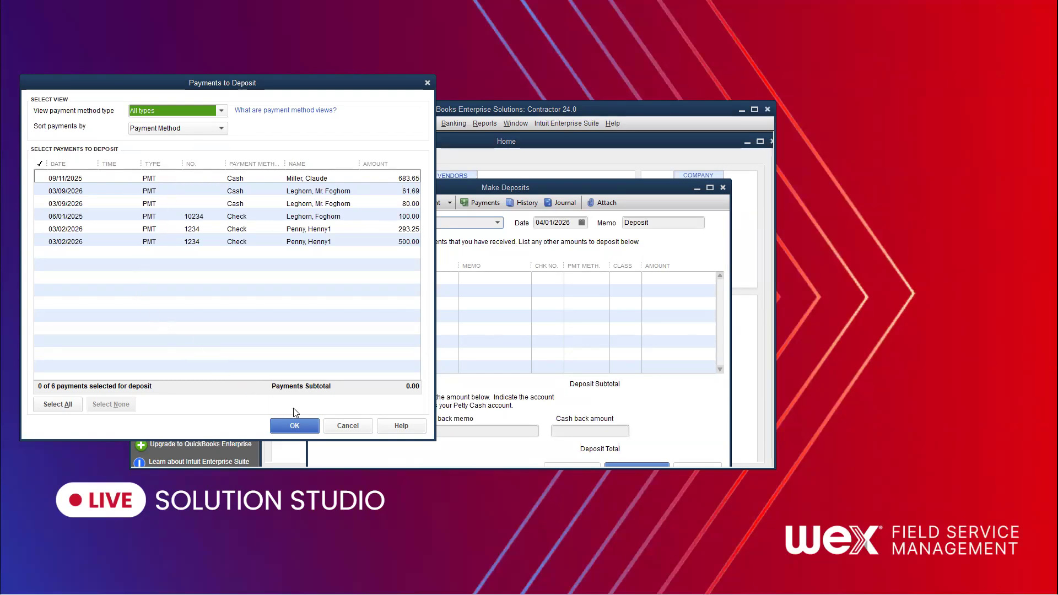
pyautogui.click(345, 428)
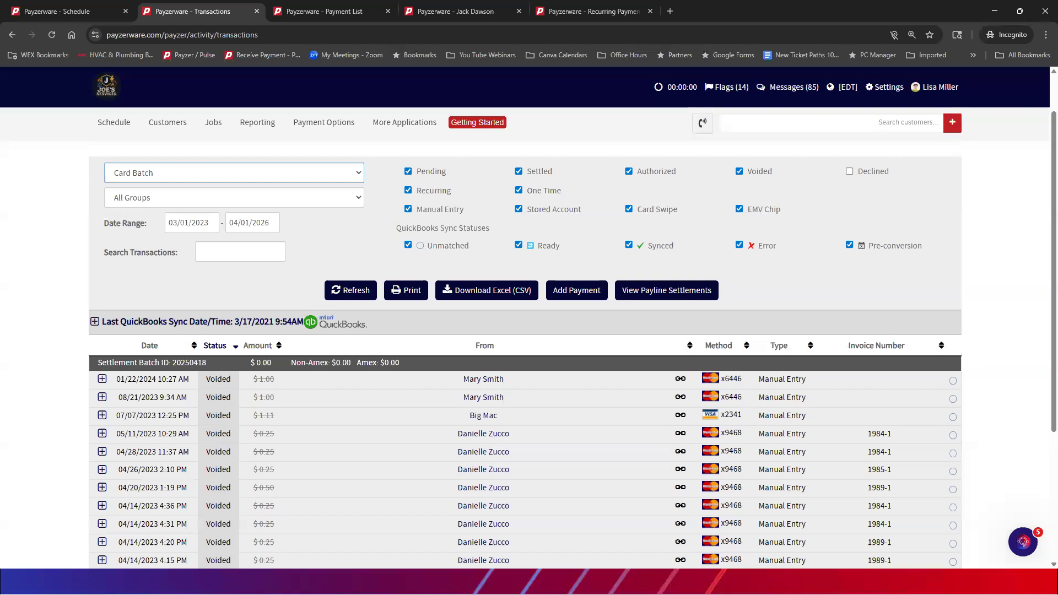
# Step: Browse the Payment Statements page and WEX FSM Statements, then return to the April 2026 Payment List
pyautogui.moveTo(333, 121)
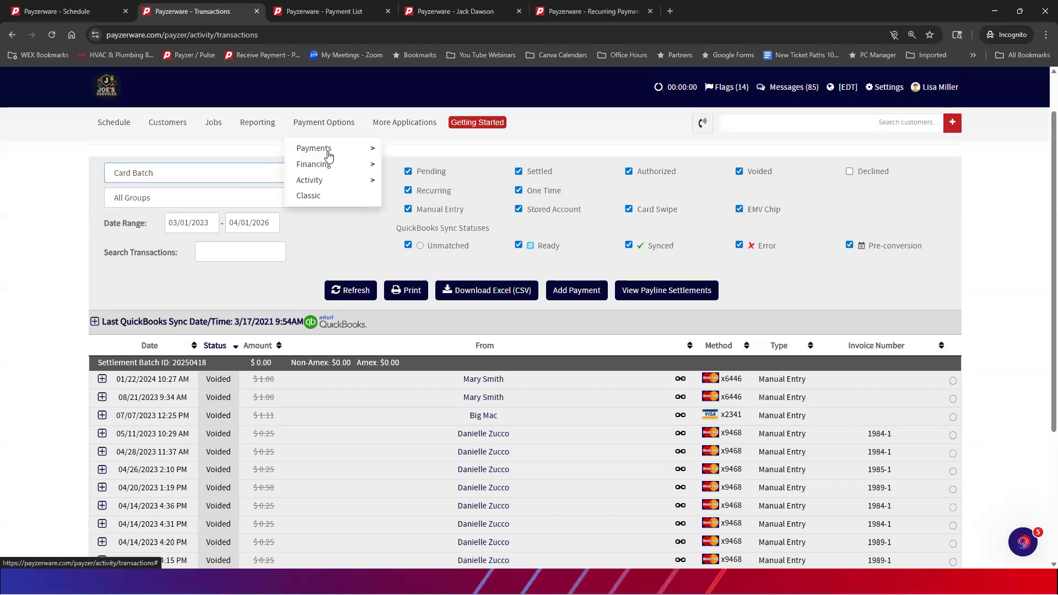
pyautogui.moveTo(327, 180)
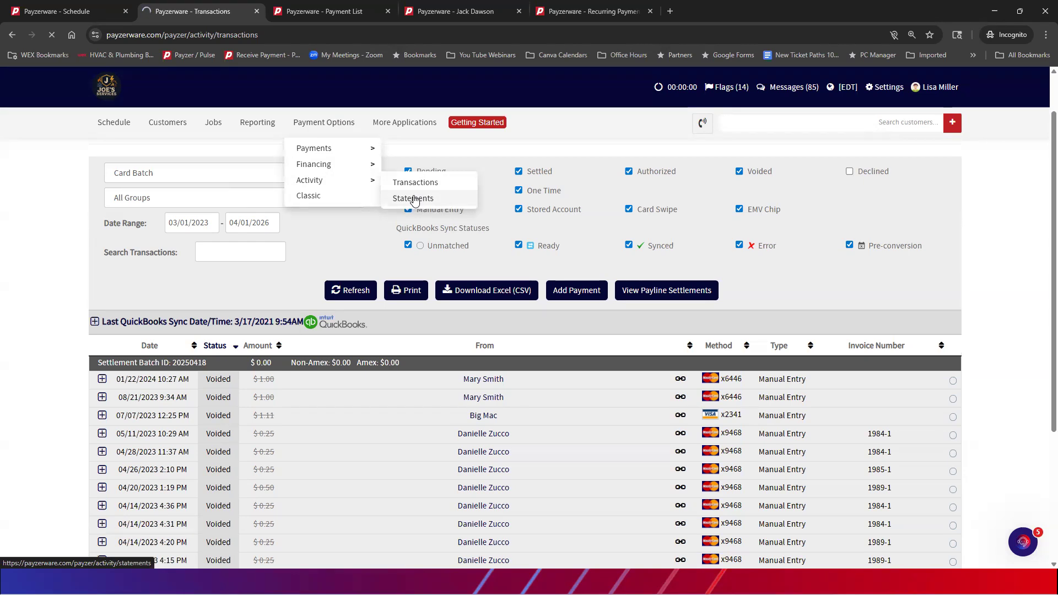
pyautogui.click(415, 202)
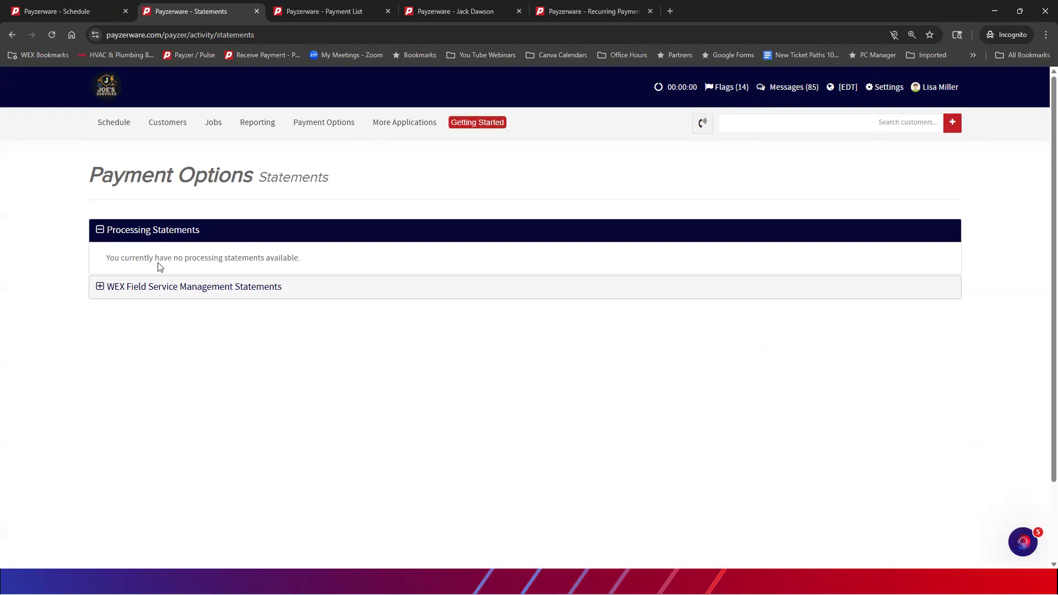
pyautogui.click(99, 288)
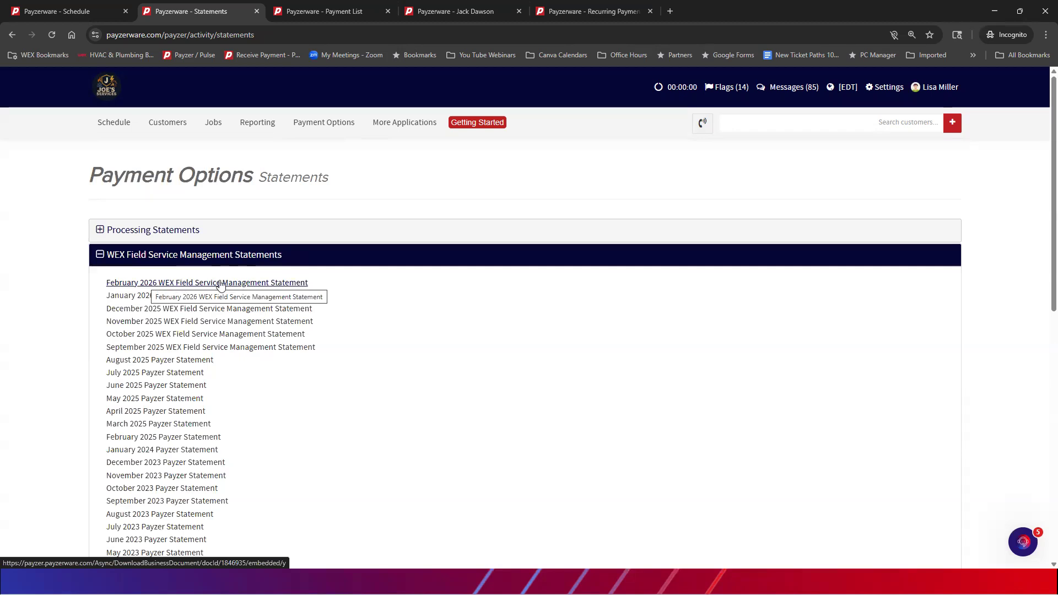
pyautogui.click(99, 255)
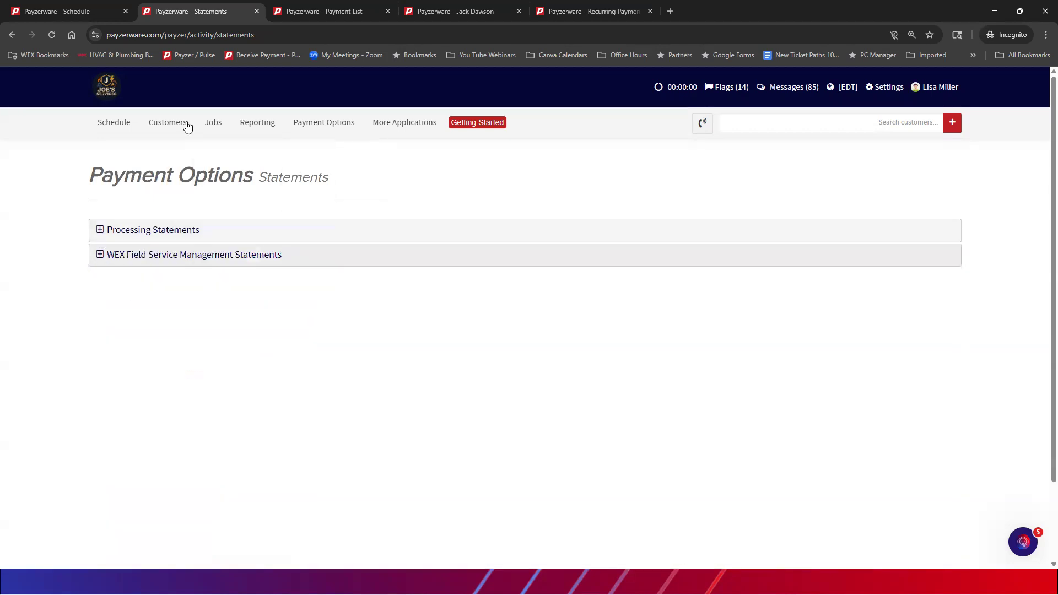
pyautogui.click(290, 128)
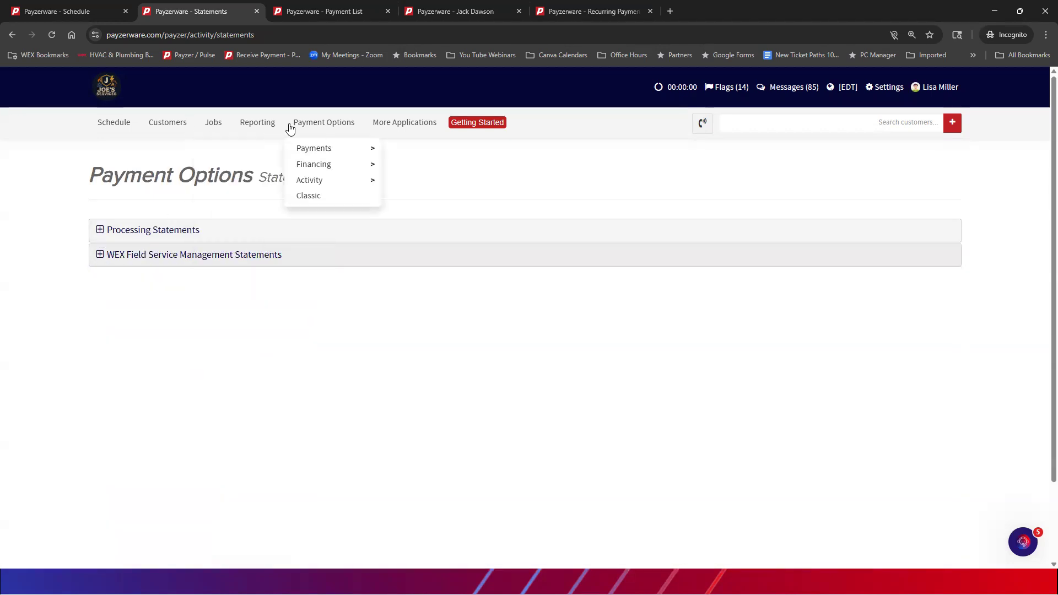
pyautogui.click(293, 12)
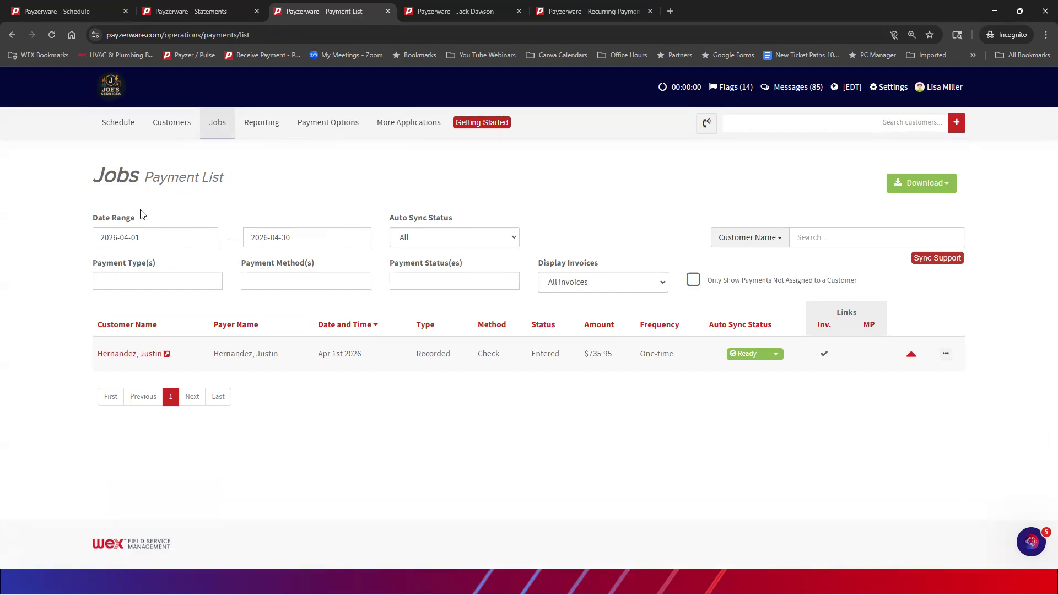
# Step: Set the payment list start date to March 2, 2026
pyautogui.click(156, 238)
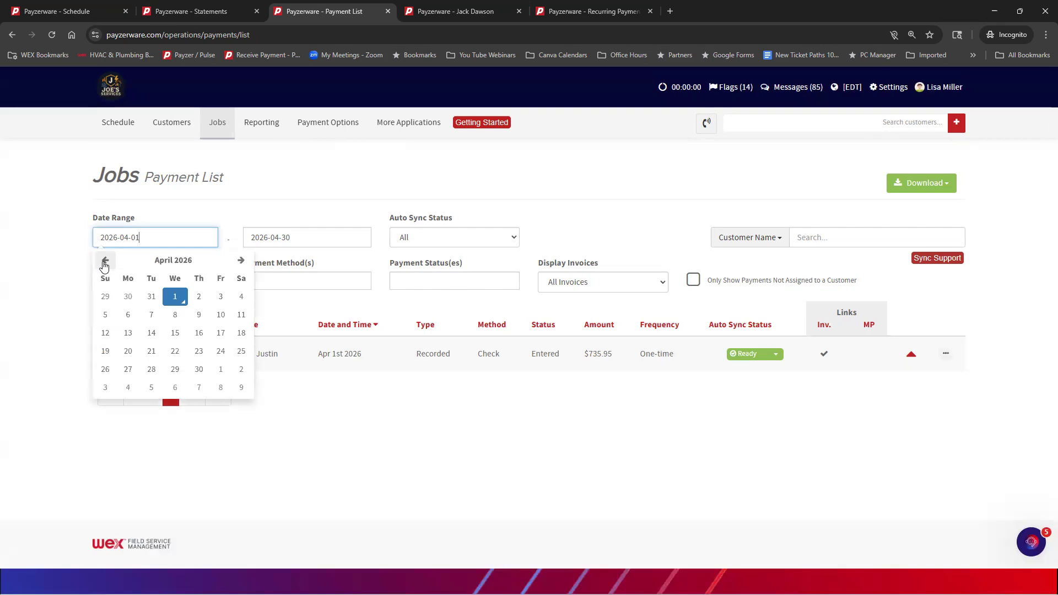
pyautogui.click(105, 263)
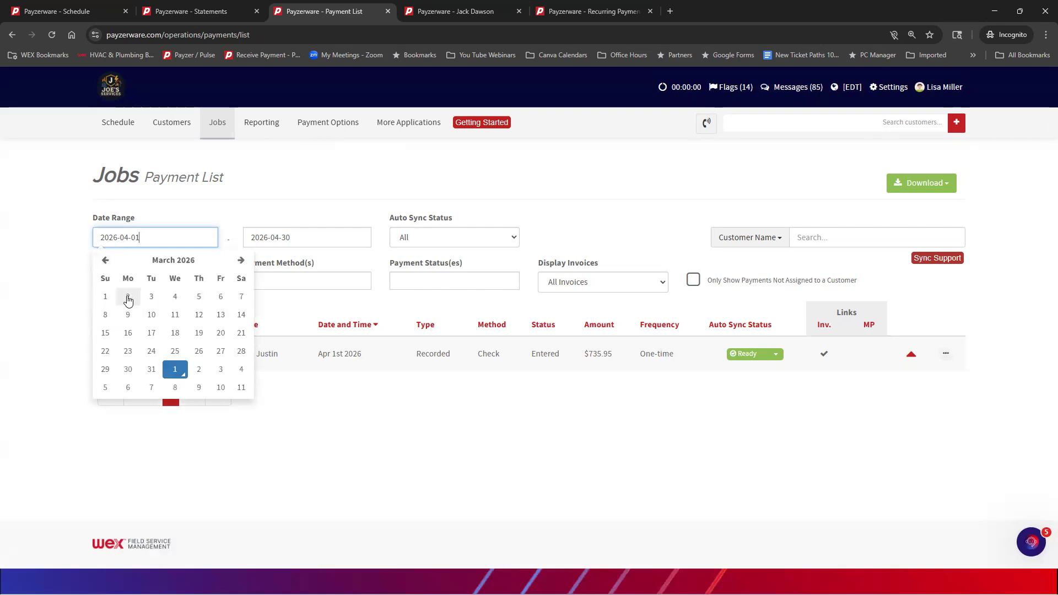
pyautogui.click(127, 298)
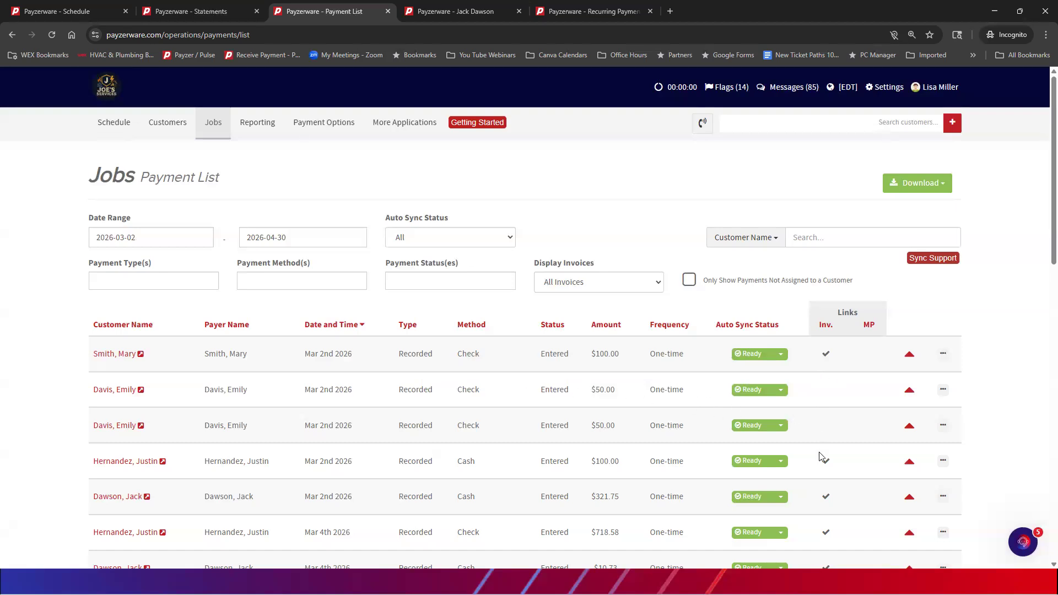
# Step: Check the $100.00 payment's details, then expand the first $50.00 check's details
pyautogui.click(909, 357)
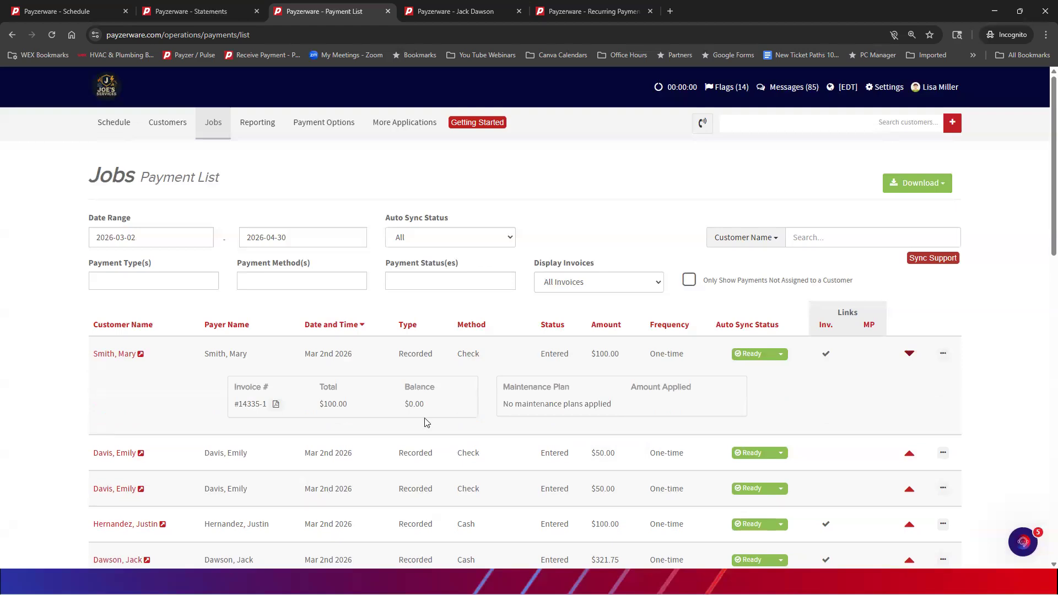
pyautogui.click(907, 354)
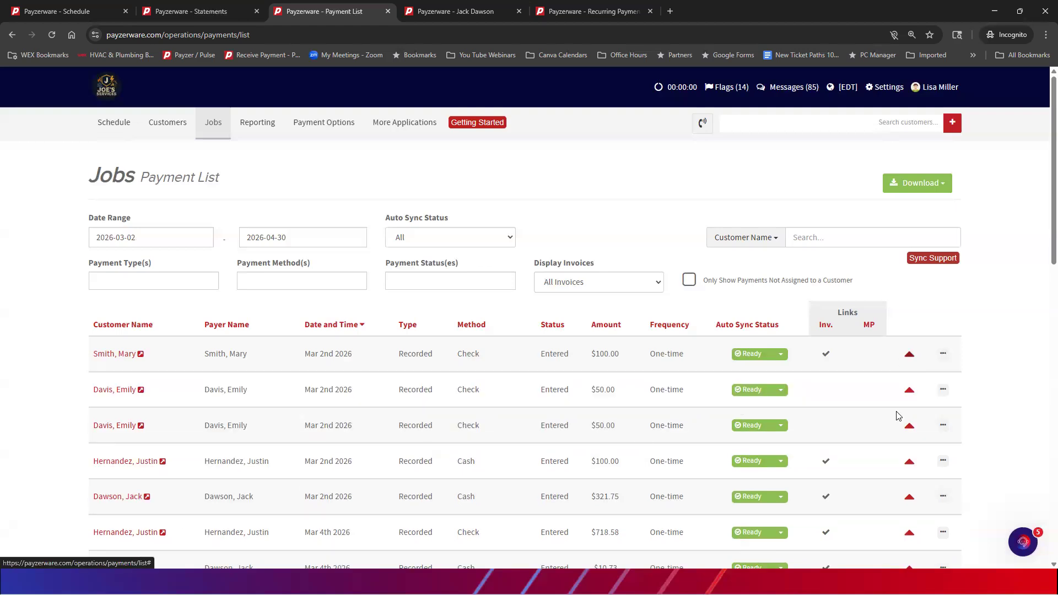
pyautogui.click(909, 389)
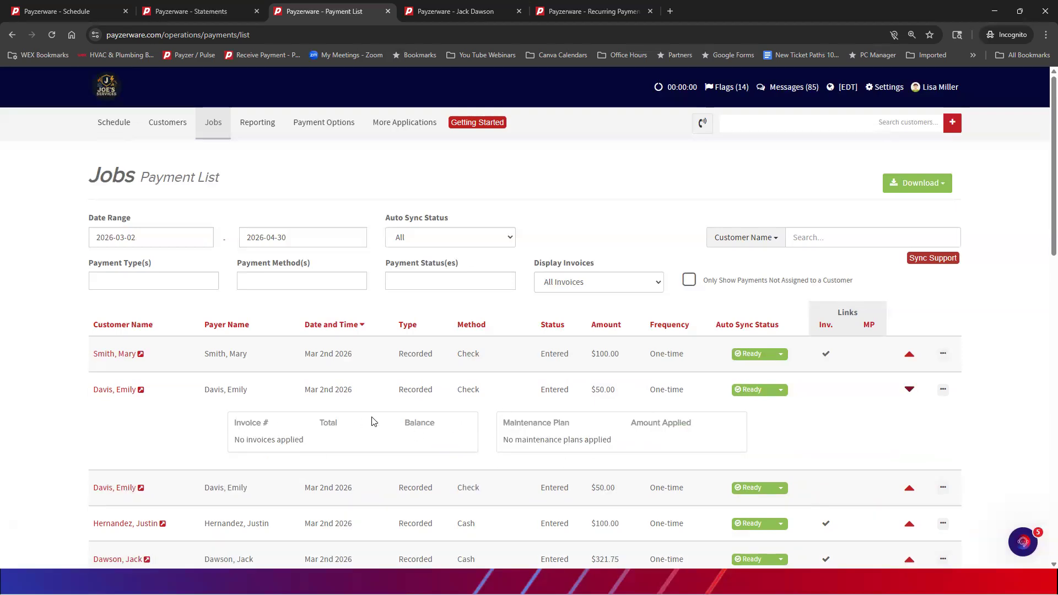
# Step: Open the customer's record and list their payments not applied to invoices
pyautogui.click(140, 390)
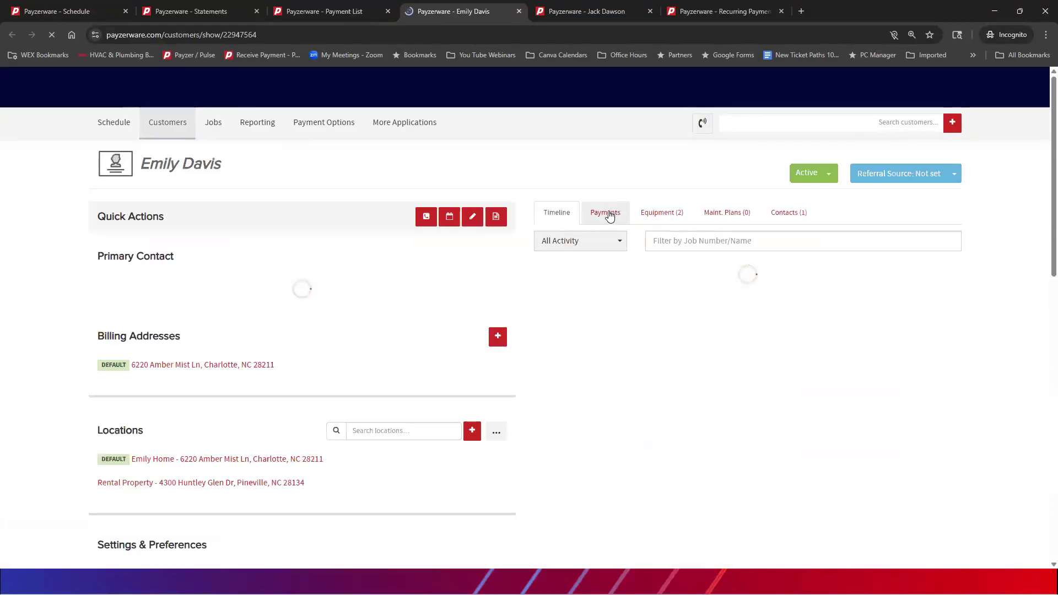
pyautogui.click(604, 214)
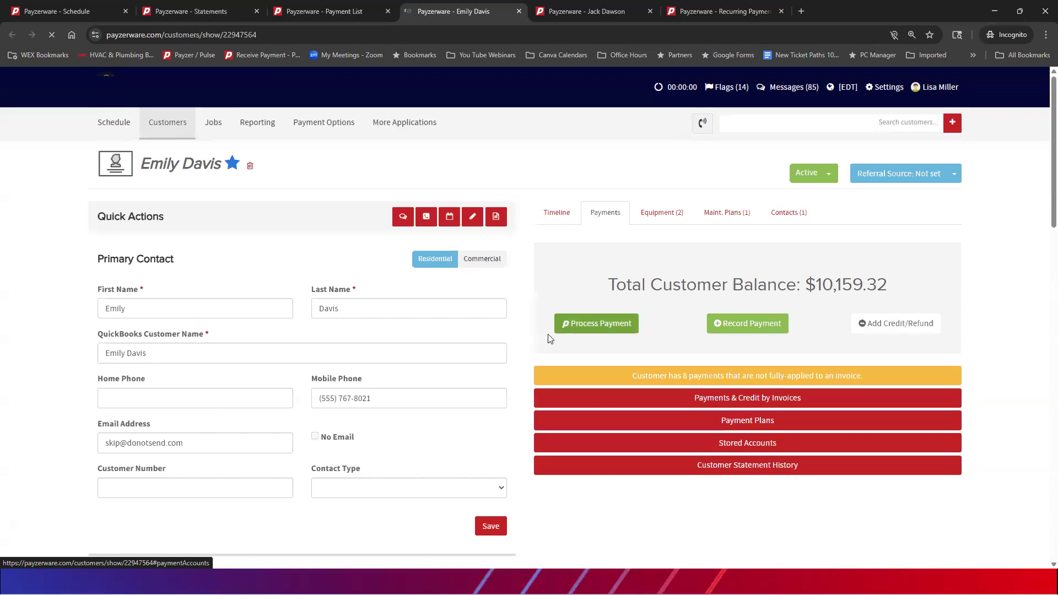
pyautogui.click(564, 377)
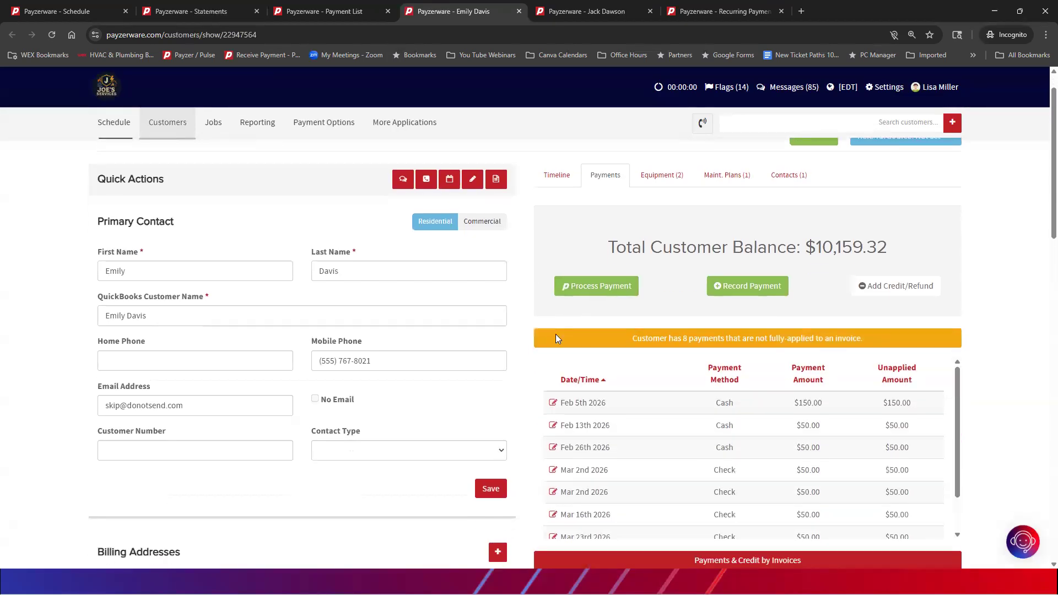
pyautogui.scroll(-2, 557, 336)
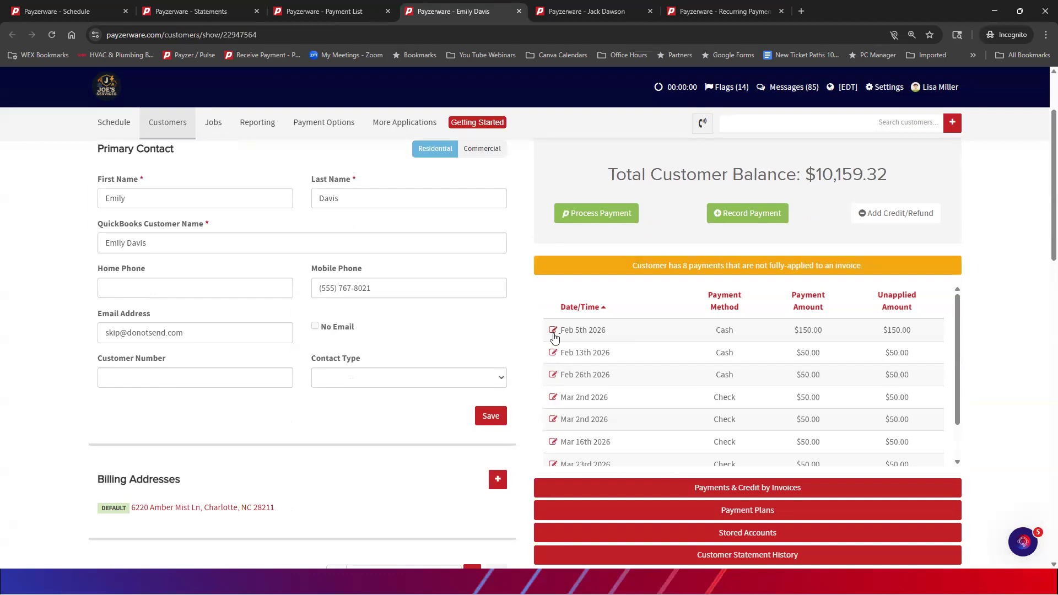
# Step: Edit the Feb 5th 2026 $150 cash payment and review the unpaid invoices for reassignment
pyautogui.click(553, 330)
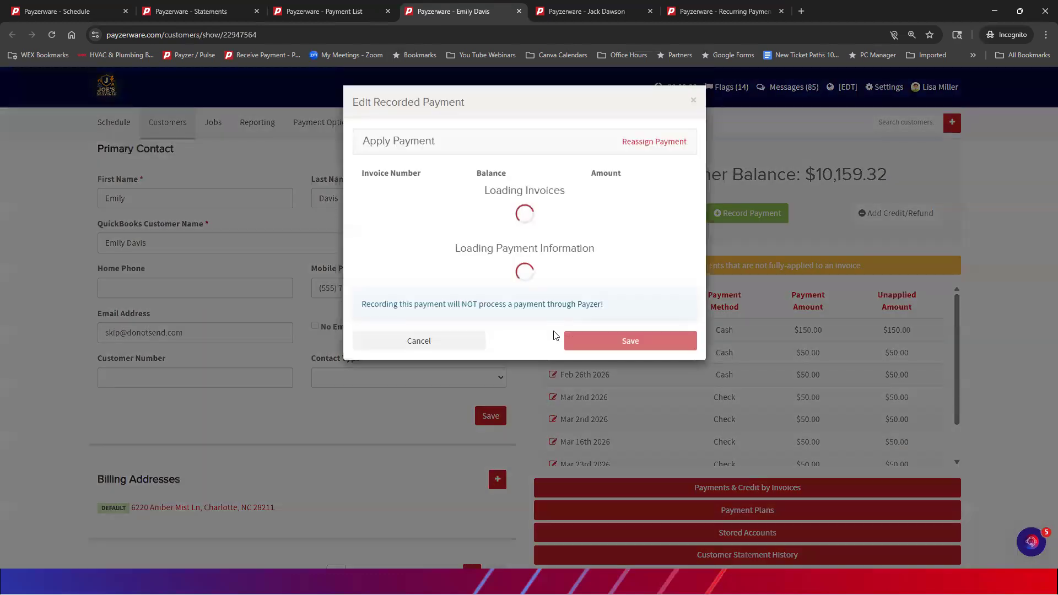
pyautogui.click(646, 142)
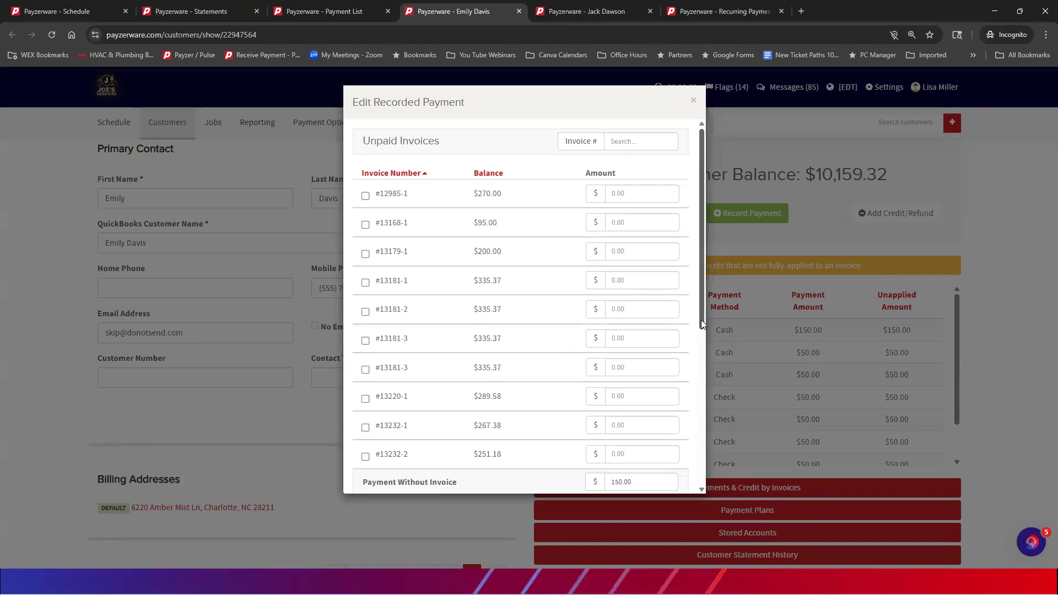
pyautogui.moveTo(701, 318); pyautogui.dragTo(695, 390)
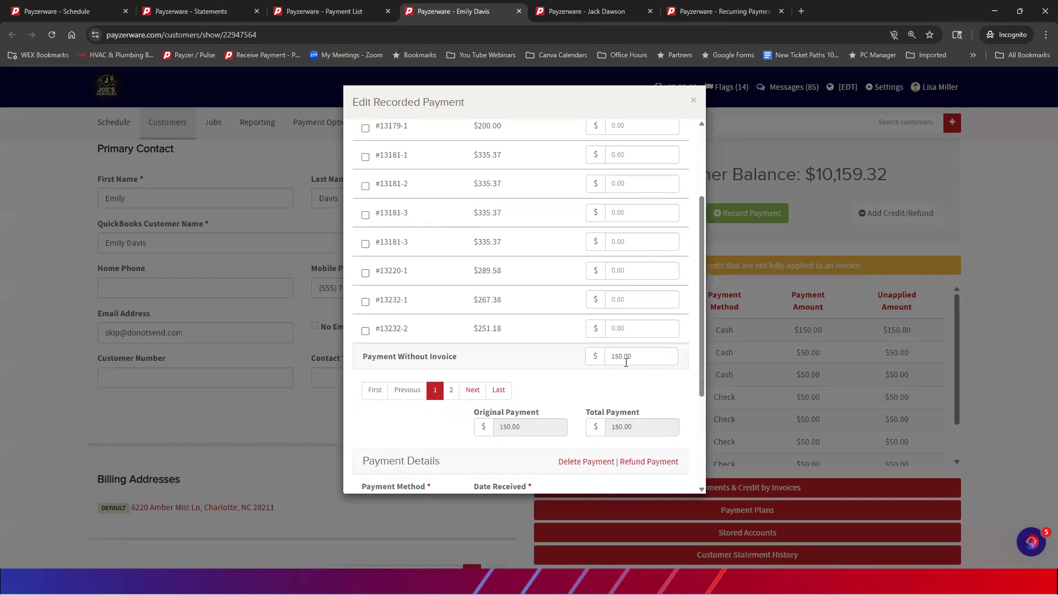
pyautogui.moveTo(701, 389); pyautogui.dragTo(703, 437)
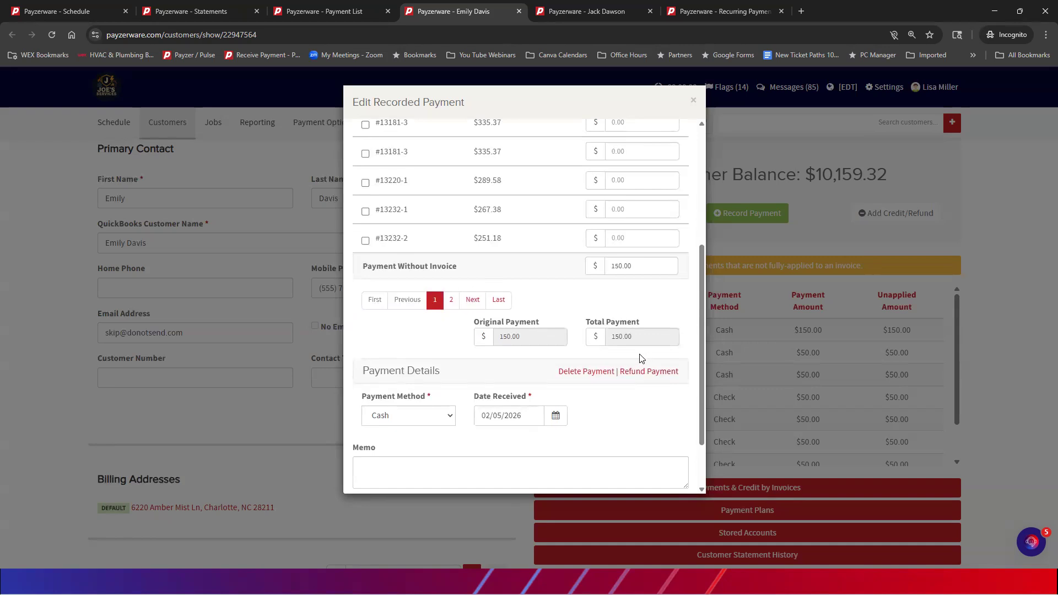
pyautogui.scroll(3, 625, 296)
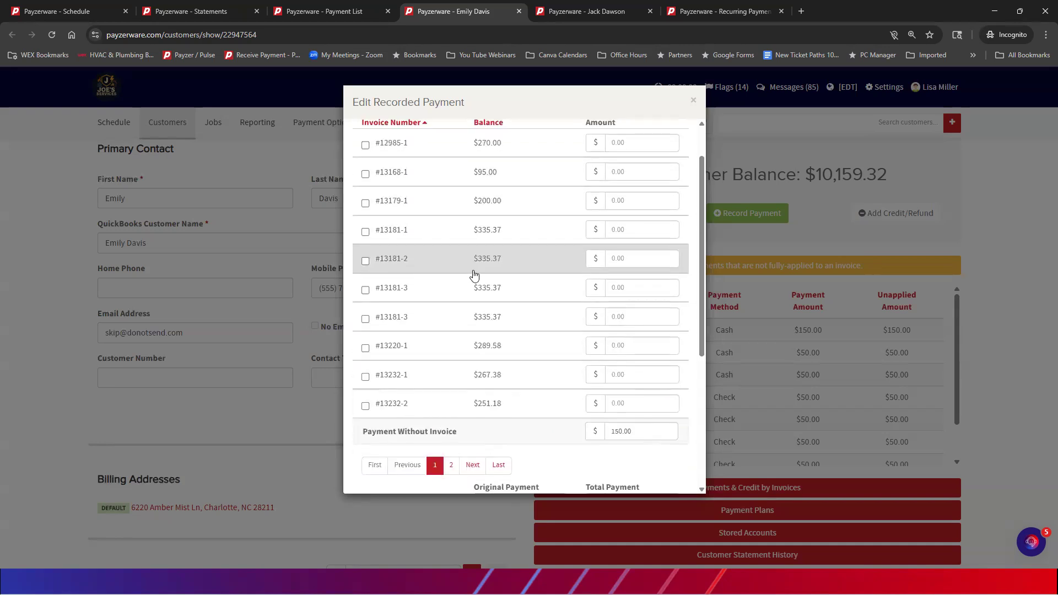
pyautogui.scroll(-4, 593, 340)
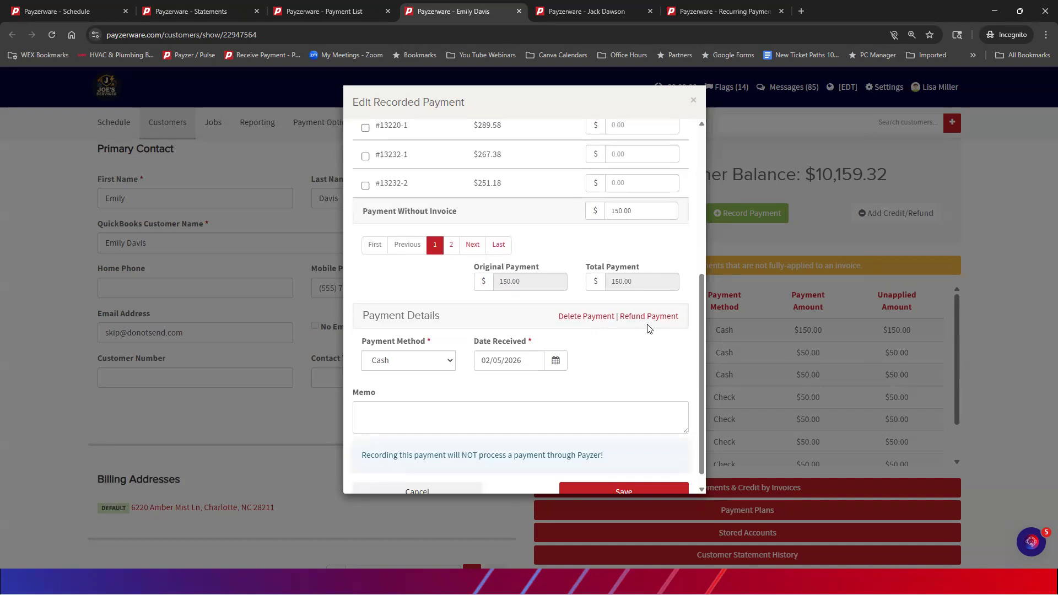
pyautogui.scroll(5, 647, 322)
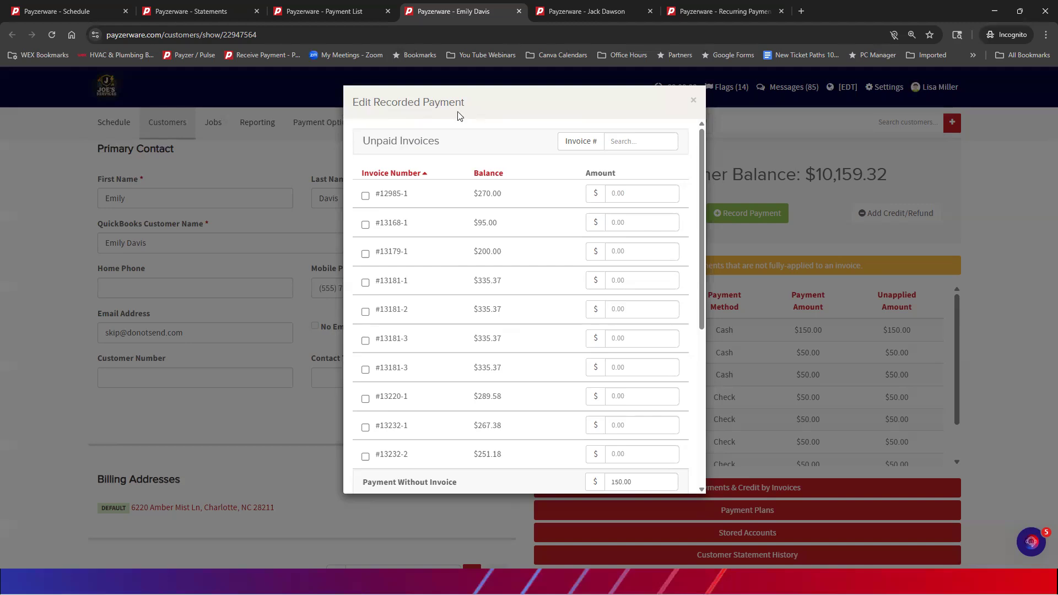
pyautogui.moveTo(702, 325); pyautogui.dragTo(702, 400)
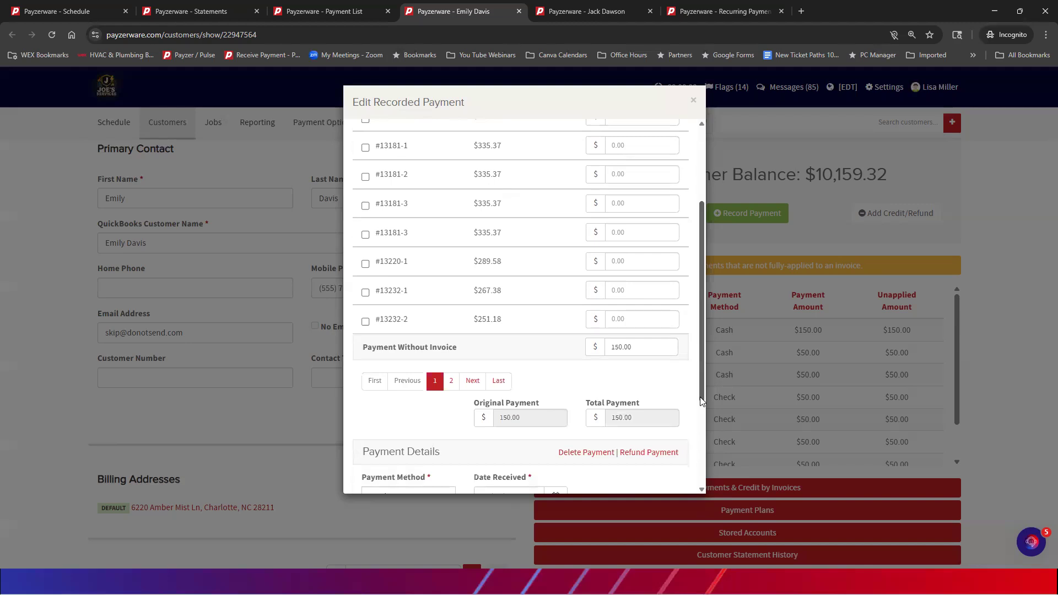
pyautogui.moveTo(702, 400)
pyautogui.mouseDown()
pyautogui.moveTo(705, 381)
pyautogui.moveTo(704, 421)
pyautogui.mouseUp()
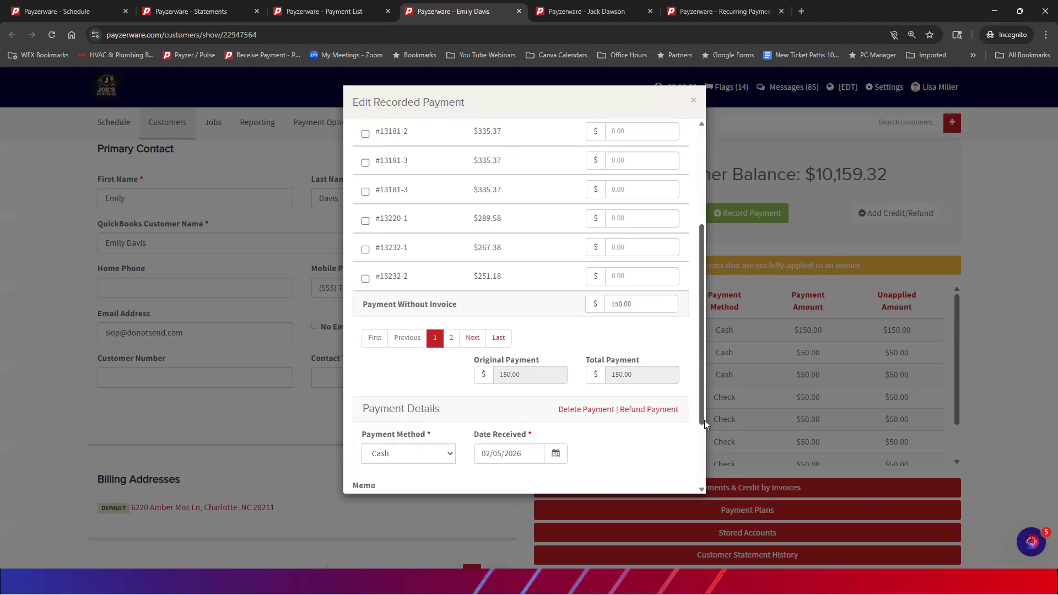
# Step: Close the payment editor, collapse the unapplied payments list, and dismiss the Record Payment form
pyautogui.click(693, 103)
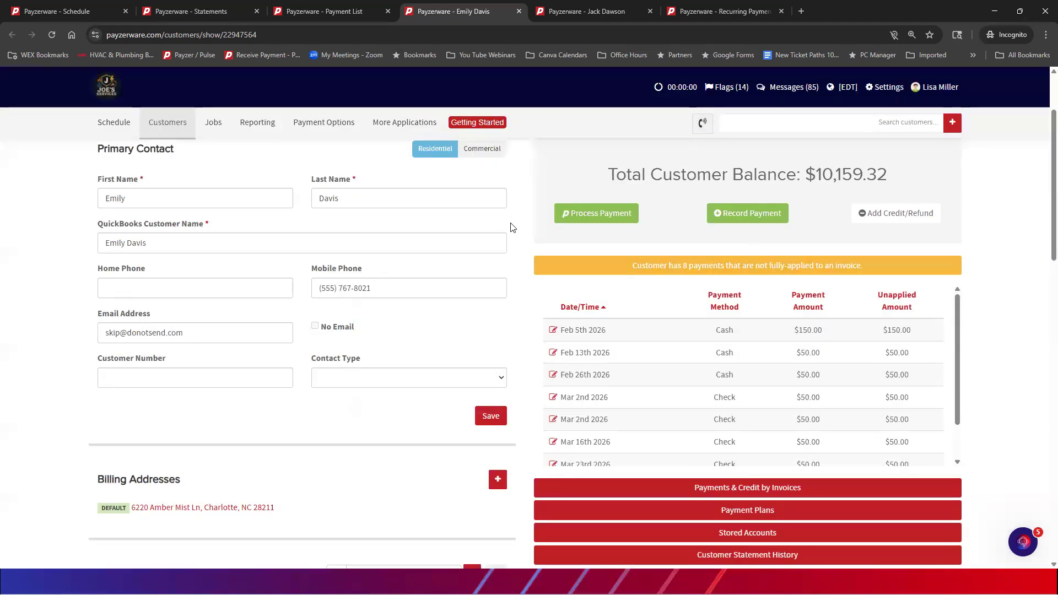
pyautogui.click(666, 274)
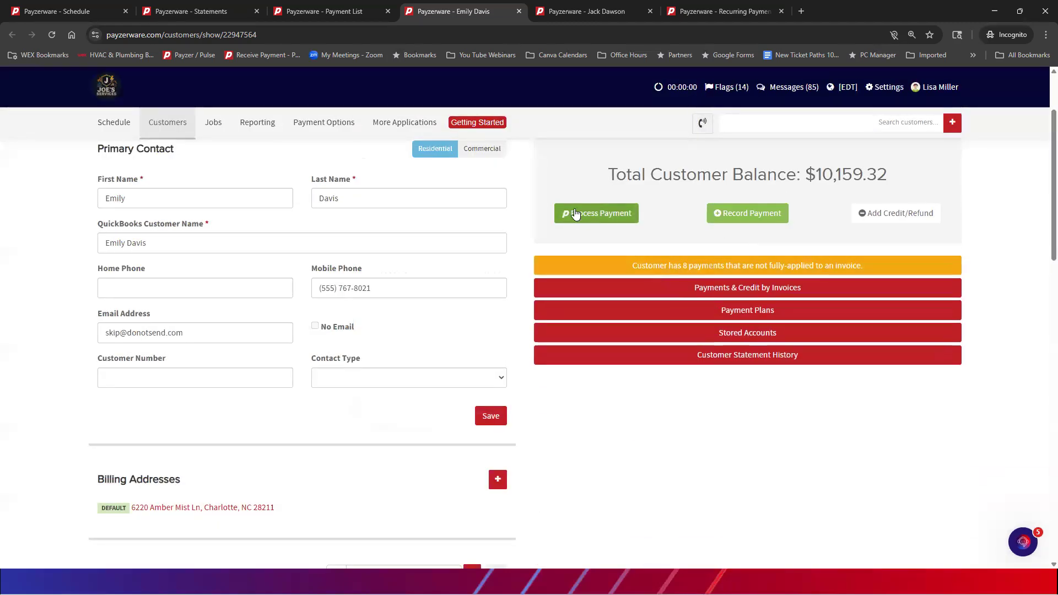
pyautogui.click(752, 216)
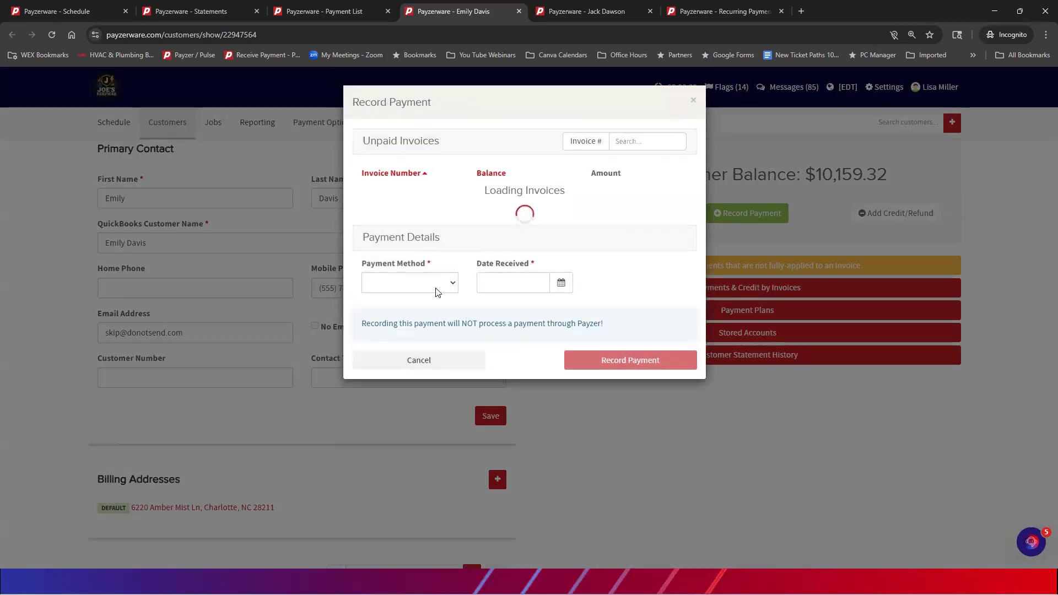
pyautogui.click(694, 103)
# Step: Fill Record Payment with American Express, card last four digits, and date 04/01/2026, then close unrecorded
pyautogui.click(738, 213)
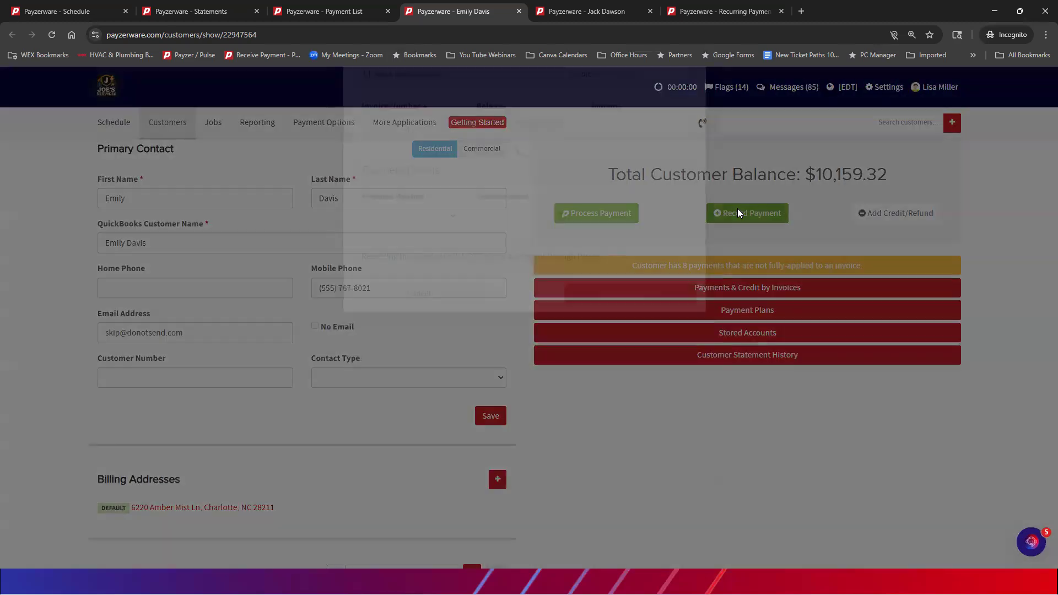
pyautogui.scroll(-5, 643, 187)
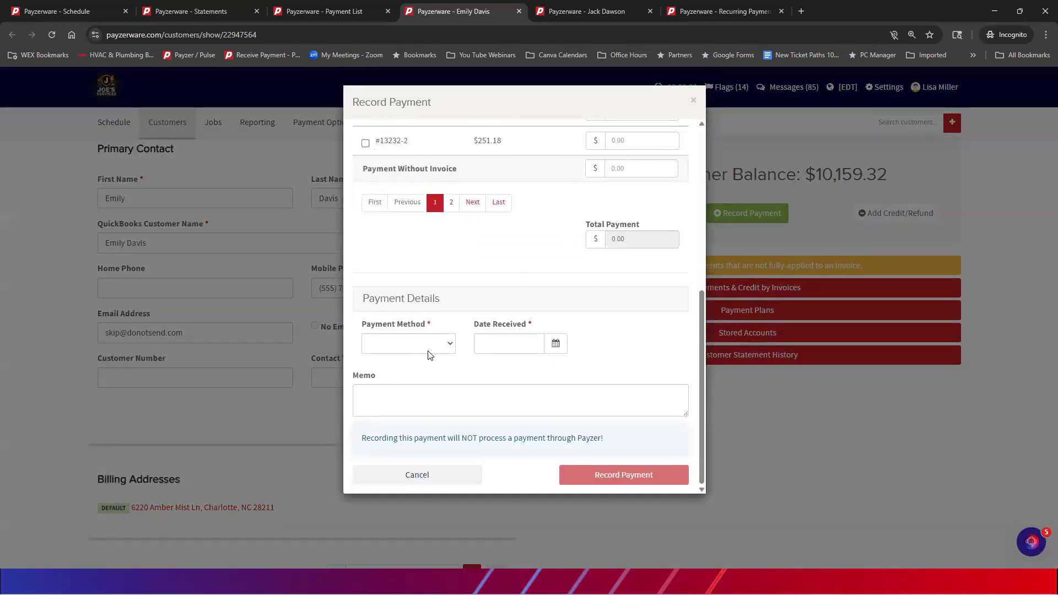
pyautogui.click(414, 345)
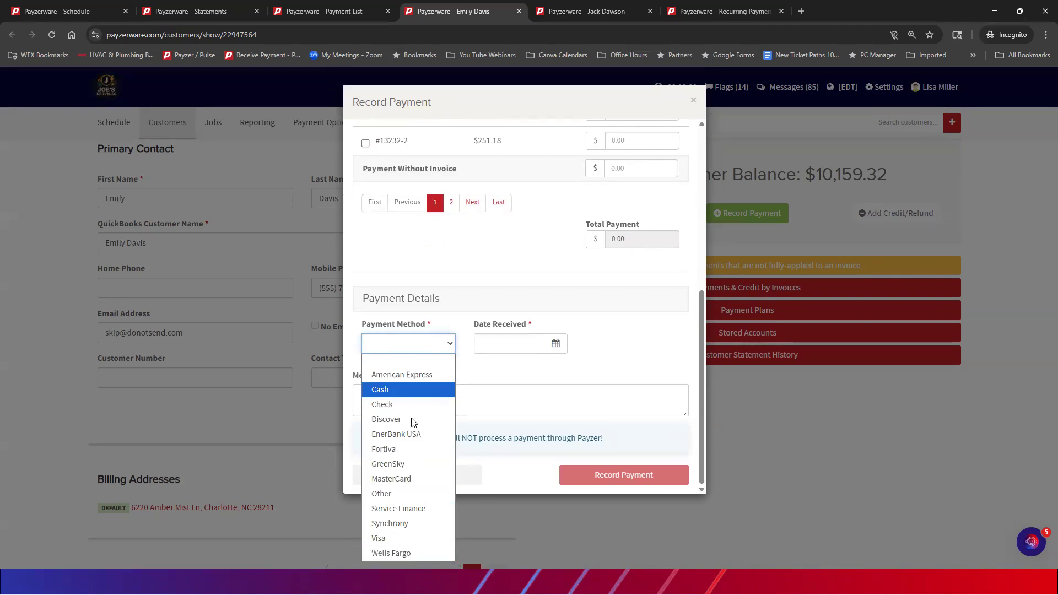
pyautogui.click(415, 375)
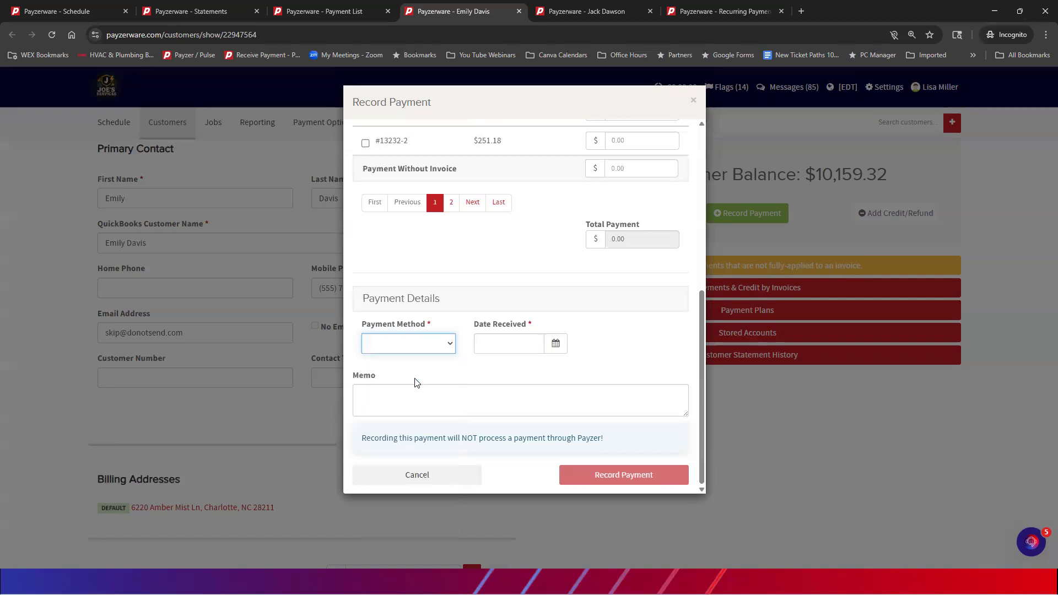
pyautogui.click(508, 342)
pyautogui.write('1234')
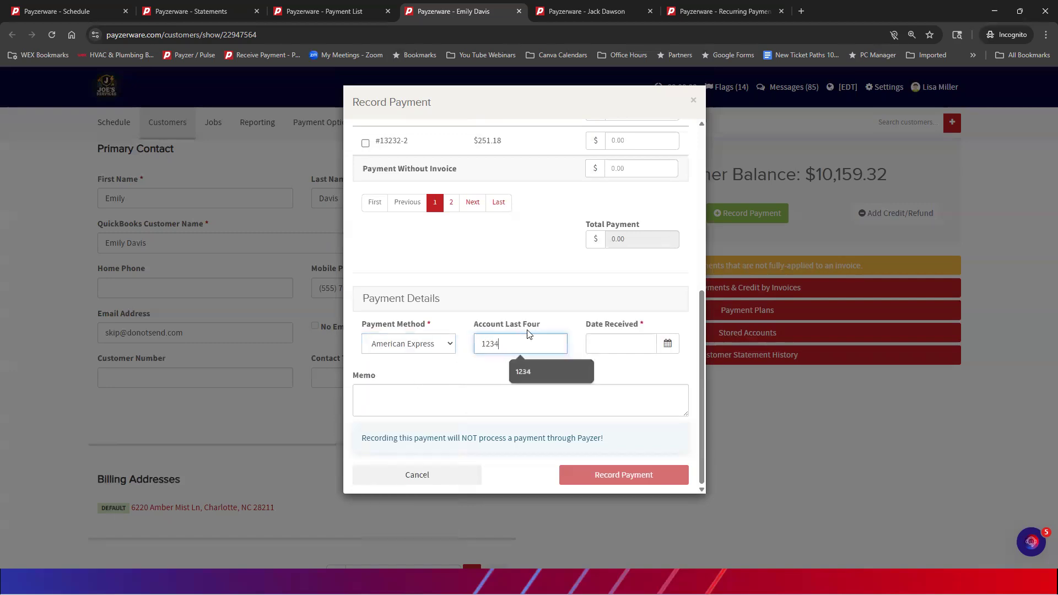
pyautogui.click(620, 346)
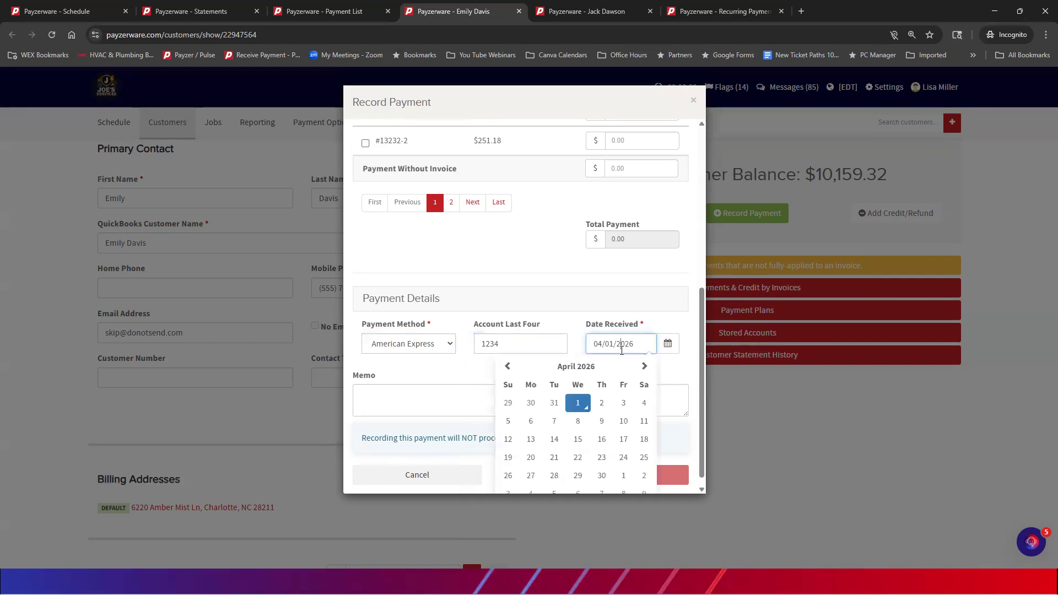
pyautogui.click(580, 400)
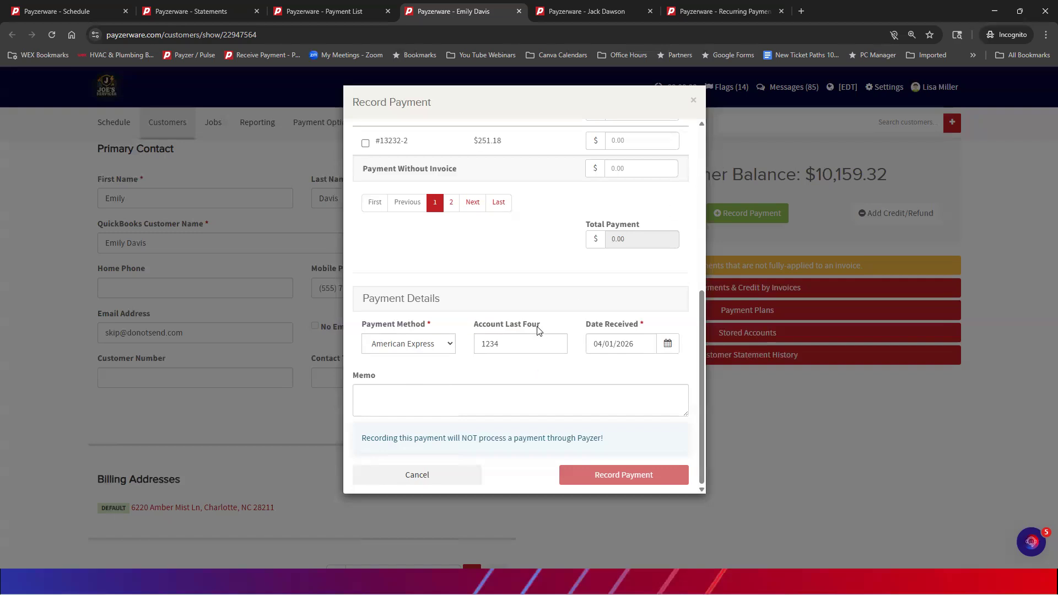
pyautogui.scroll(3, 611, 265)
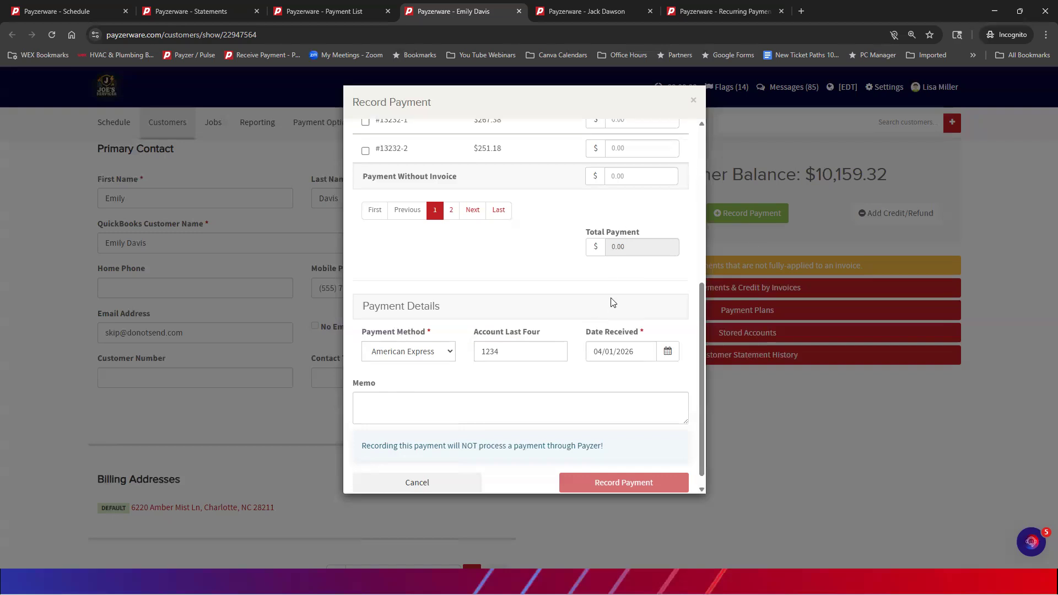
pyautogui.click(693, 101)
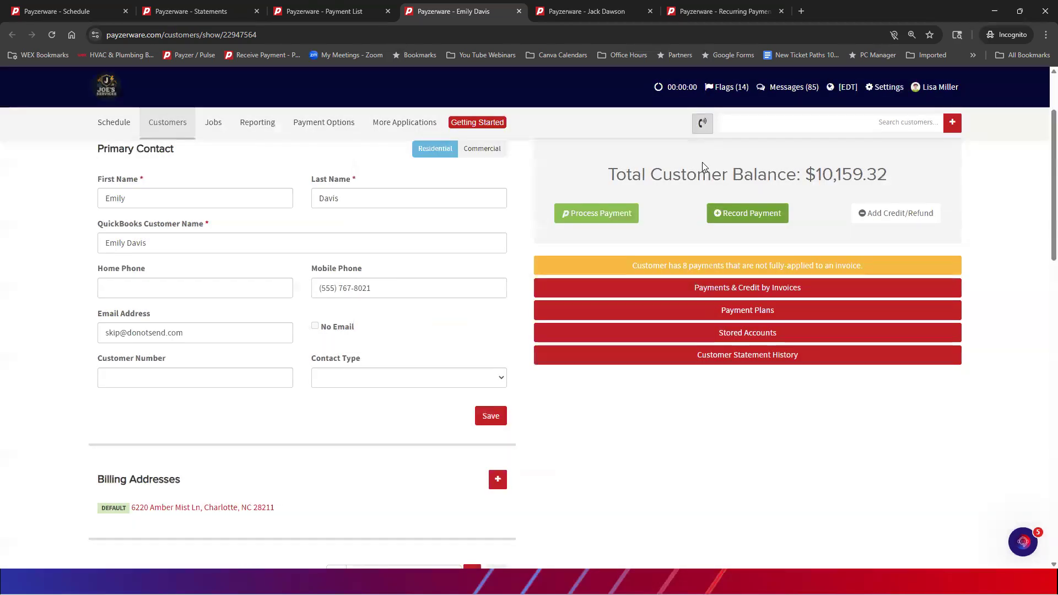
# Step: Open the customer's Process Payment window, scroll through the card payment form, and close it
pyautogui.click(579, 216)
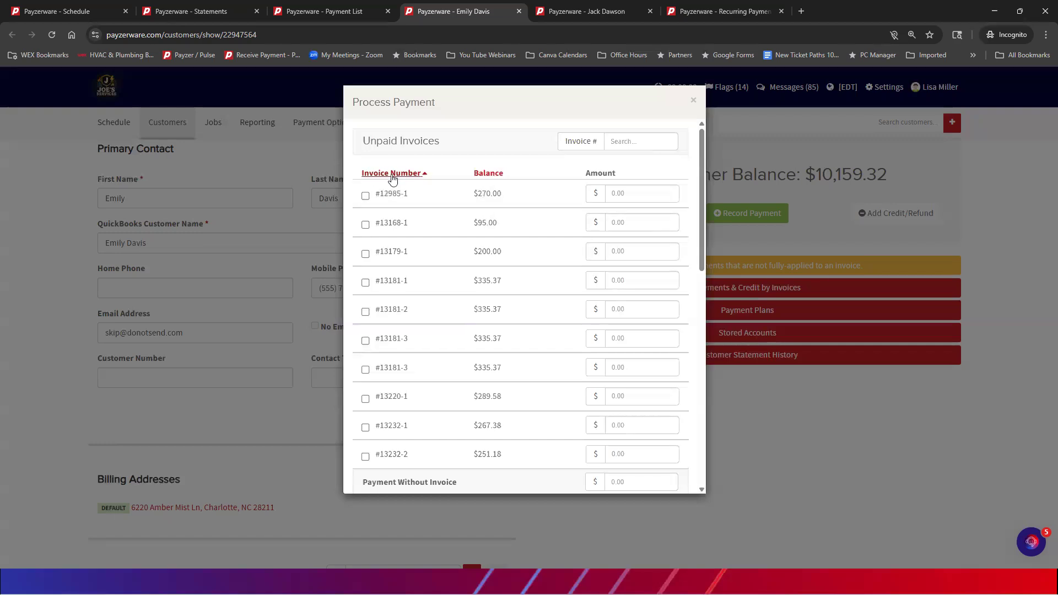
pyautogui.scroll(-7, 575, 211)
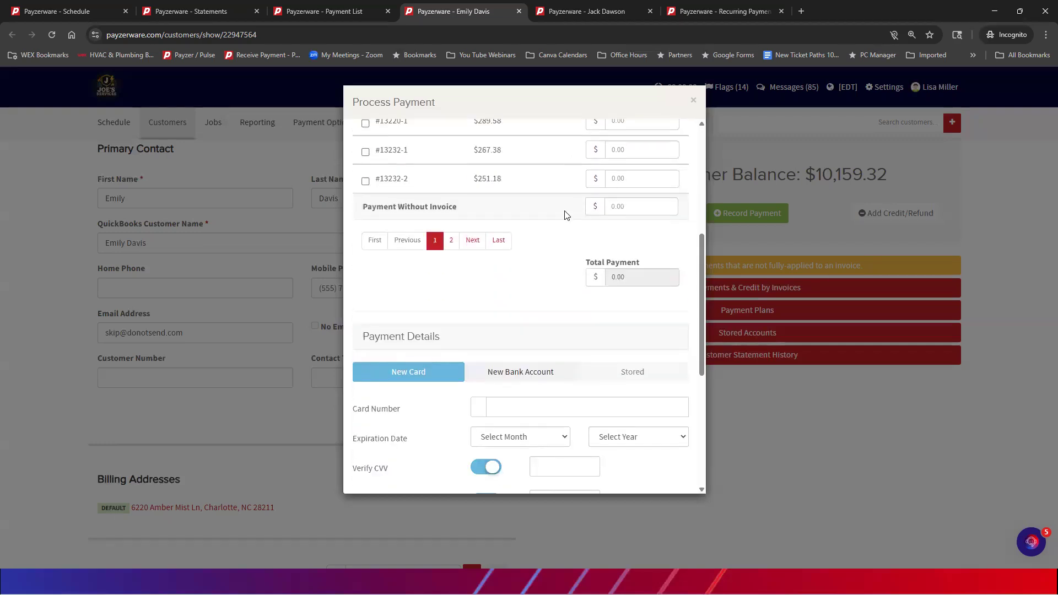
pyautogui.scroll(-2, 563, 217)
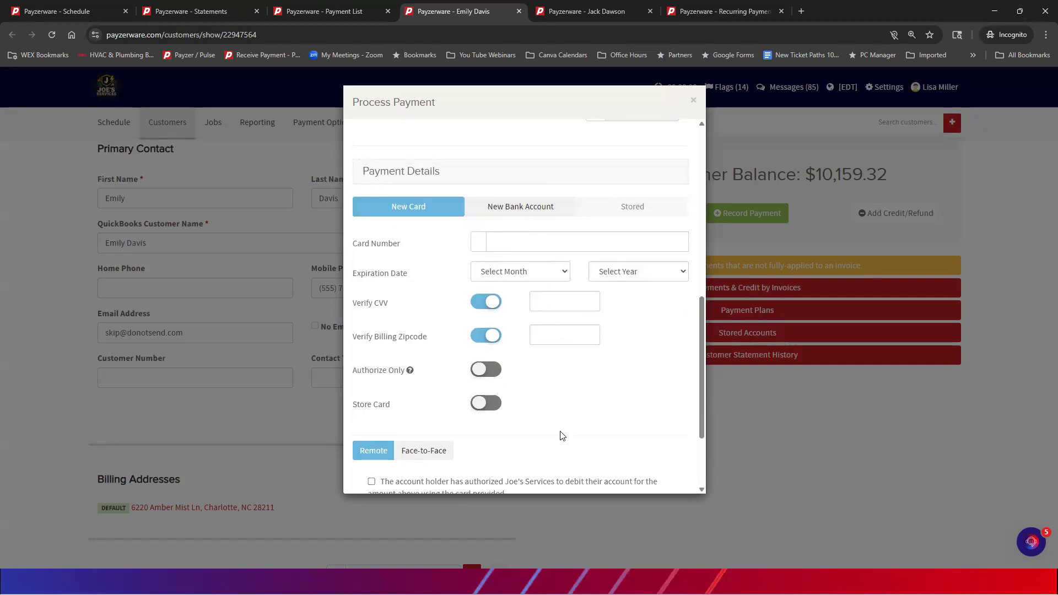
pyautogui.scroll(-2, 561, 435)
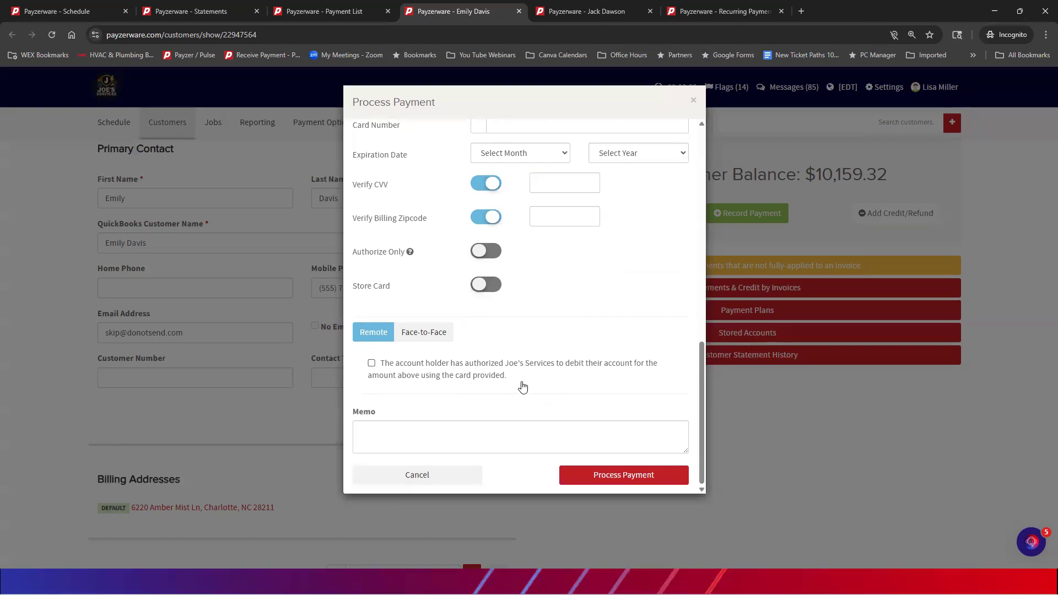
pyautogui.scroll(5, 592, 339)
pyautogui.scroll(6, 595, 336)
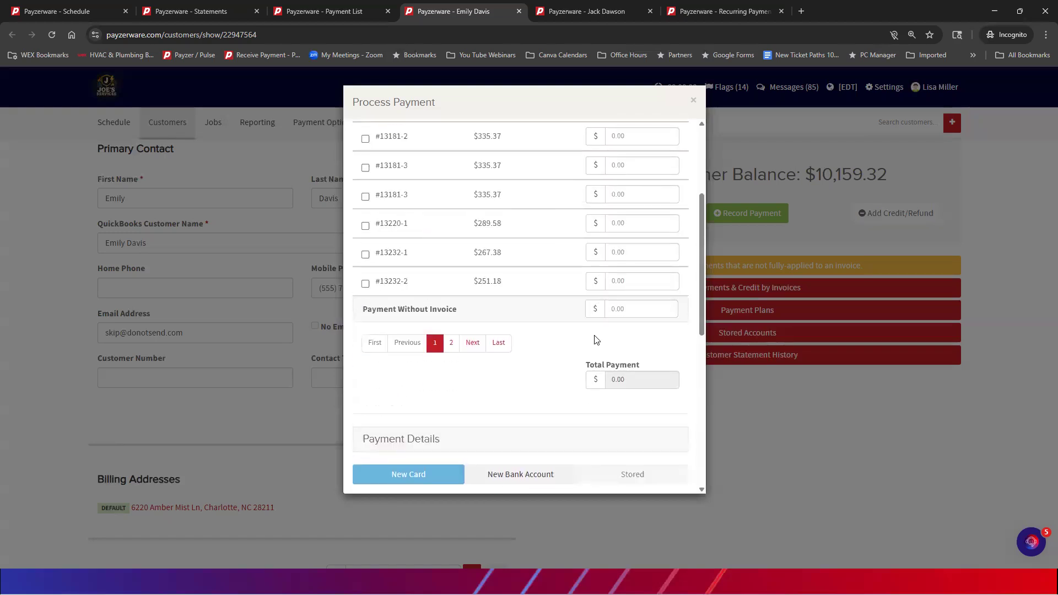
pyautogui.click(692, 103)
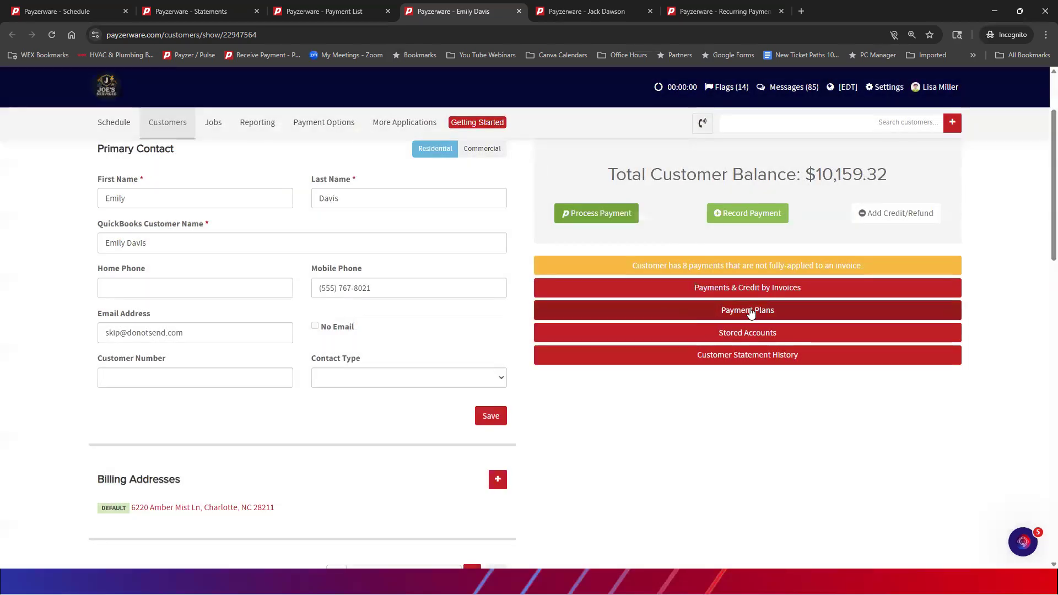
# Step: Expand the customer's Stored Accounts section showing saved bank accounts and cards
pyautogui.scroll(1, 645, 299)
pyautogui.scroll(2, 643, 298)
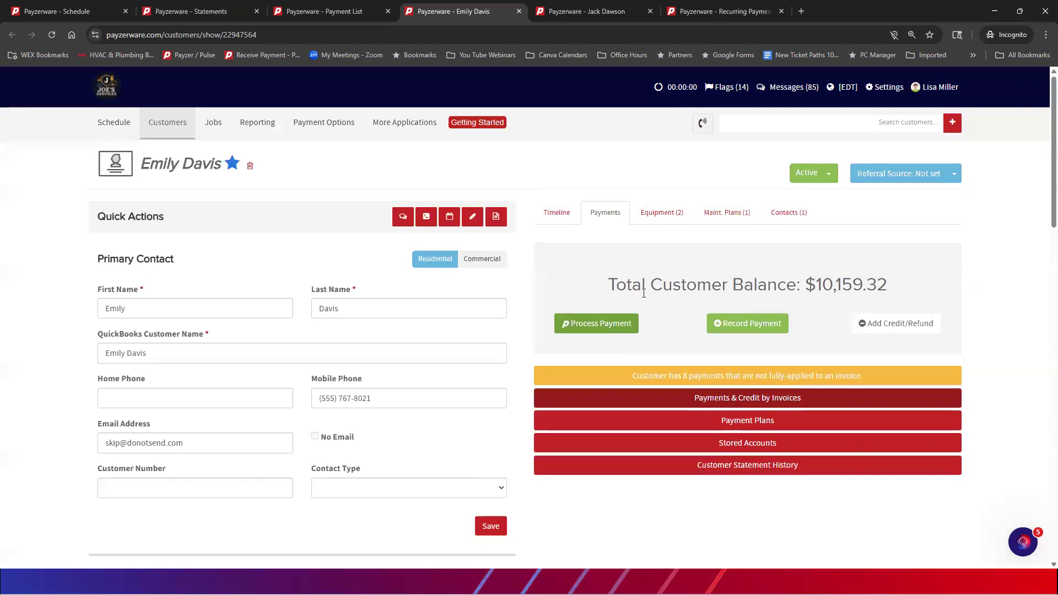
pyautogui.click(673, 449)
pyautogui.scroll(-2, 683, 407)
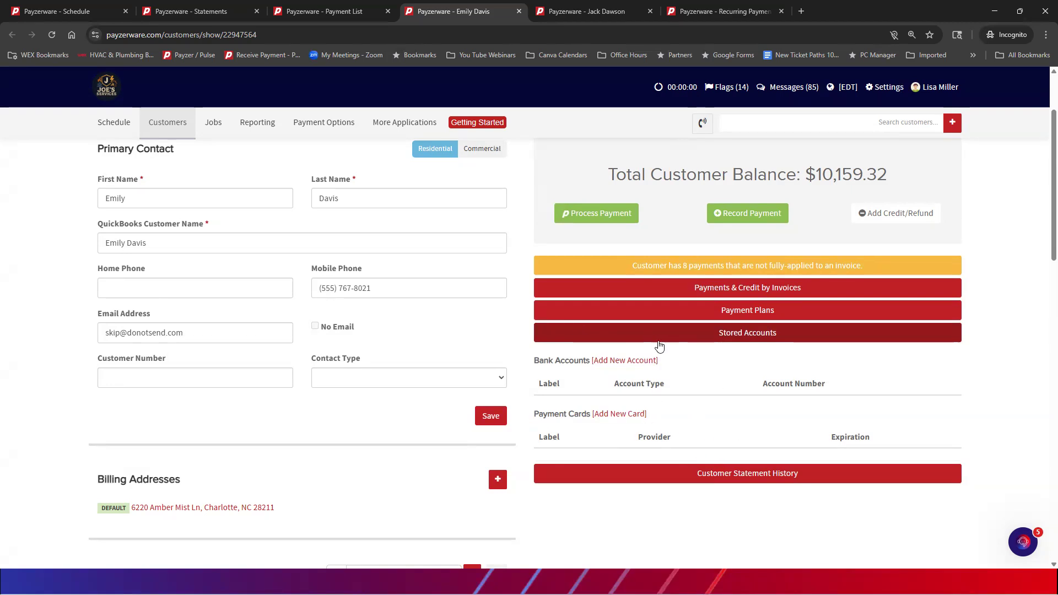
# Step: List Payments & Credit by Invoices, sort by Balance both ways, then by date newest first
pyautogui.click(604, 285)
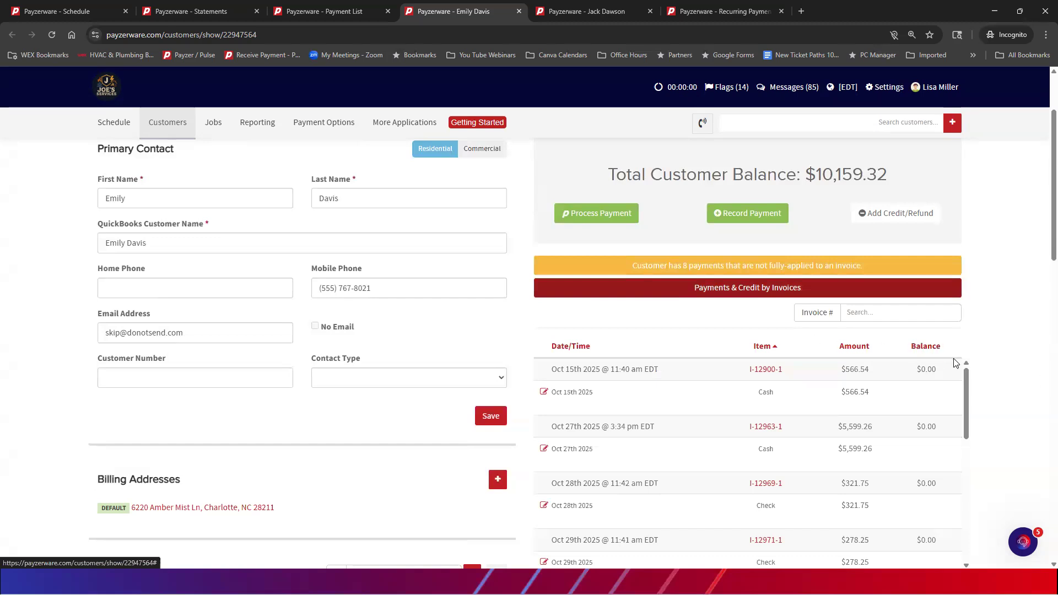
pyautogui.click(925, 345)
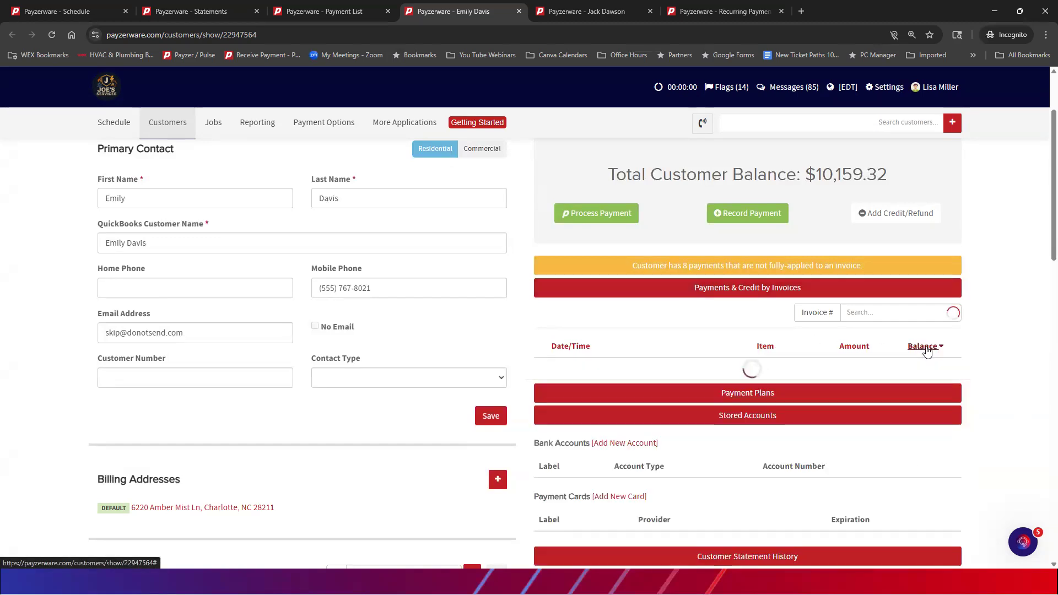
pyautogui.scroll(-3, 920, 461)
pyautogui.scroll(3, 923, 444)
pyautogui.click(919, 347)
pyautogui.click(580, 354)
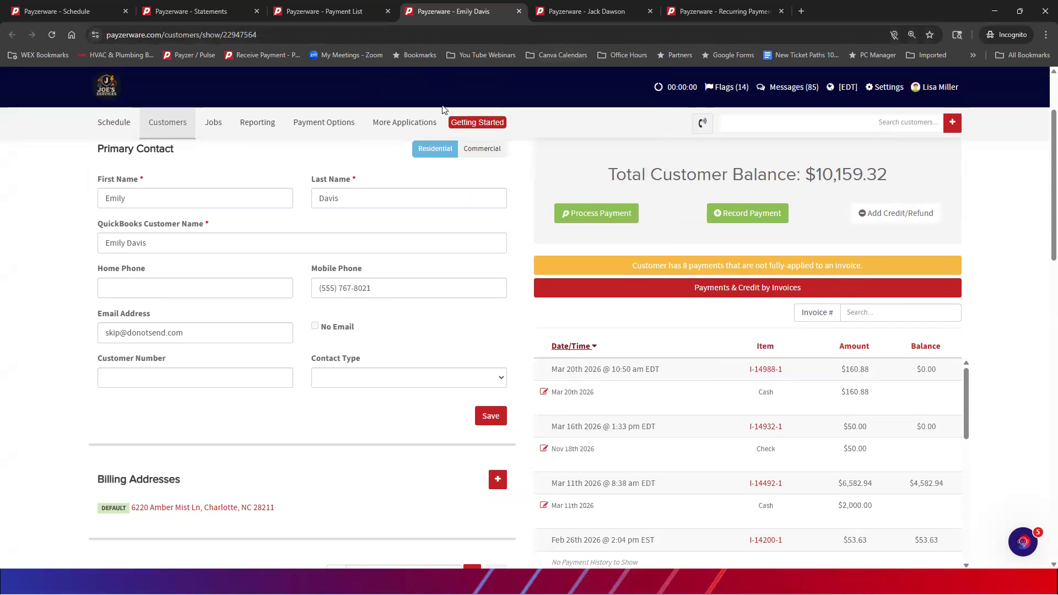
# Step: Go to Payment Options > Payments > Recurring Payment and scroll through the overdue payments and plans
pyautogui.moveTo(355, 131)
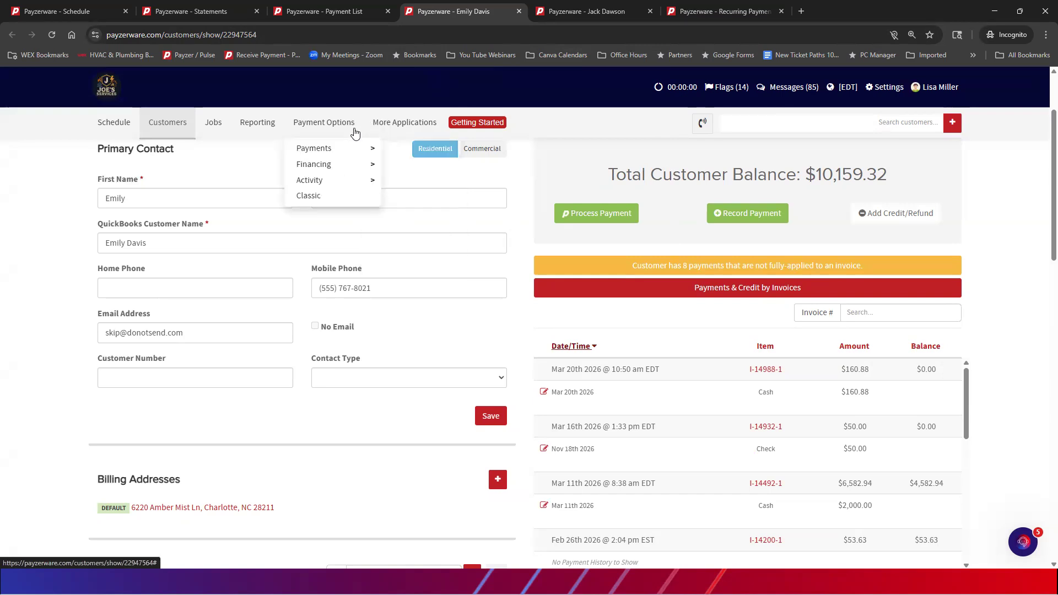
pyautogui.scroll(2, 665, 295)
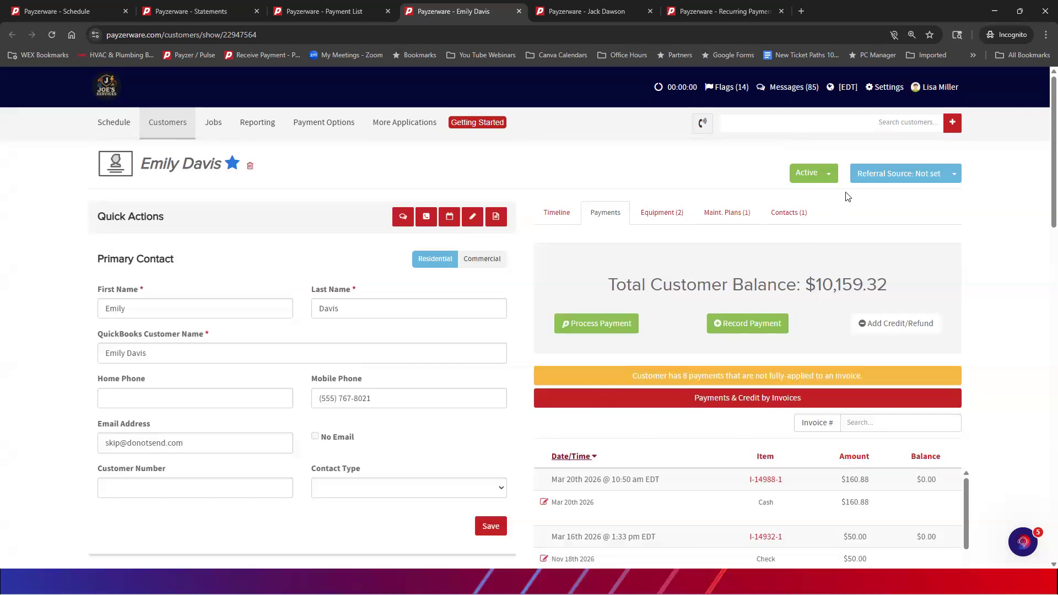
pyautogui.click(318, 126)
pyautogui.moveTo(317, 148)
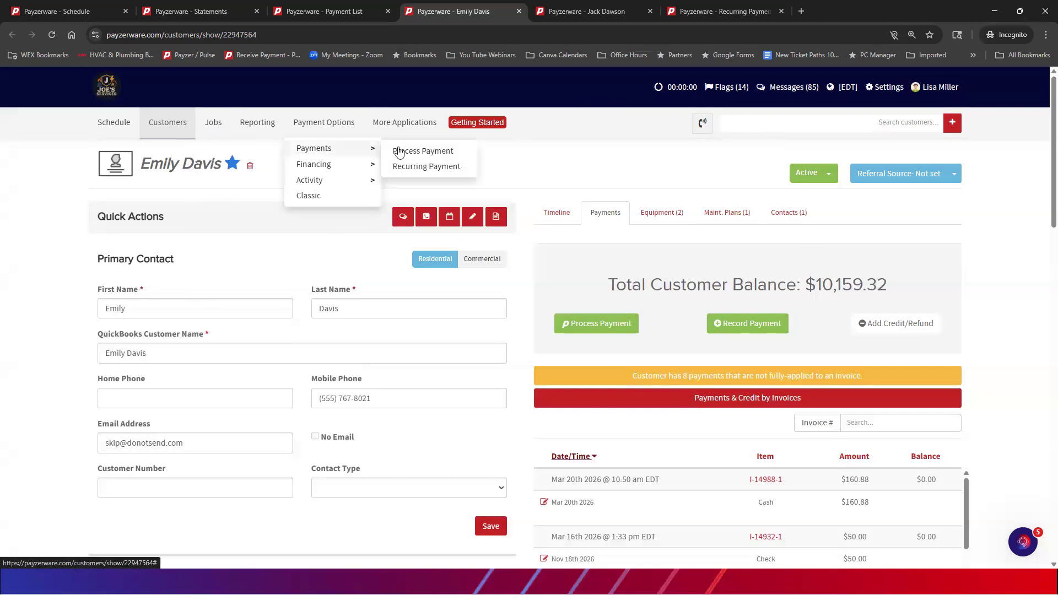
pyautogui.click(420, 168)
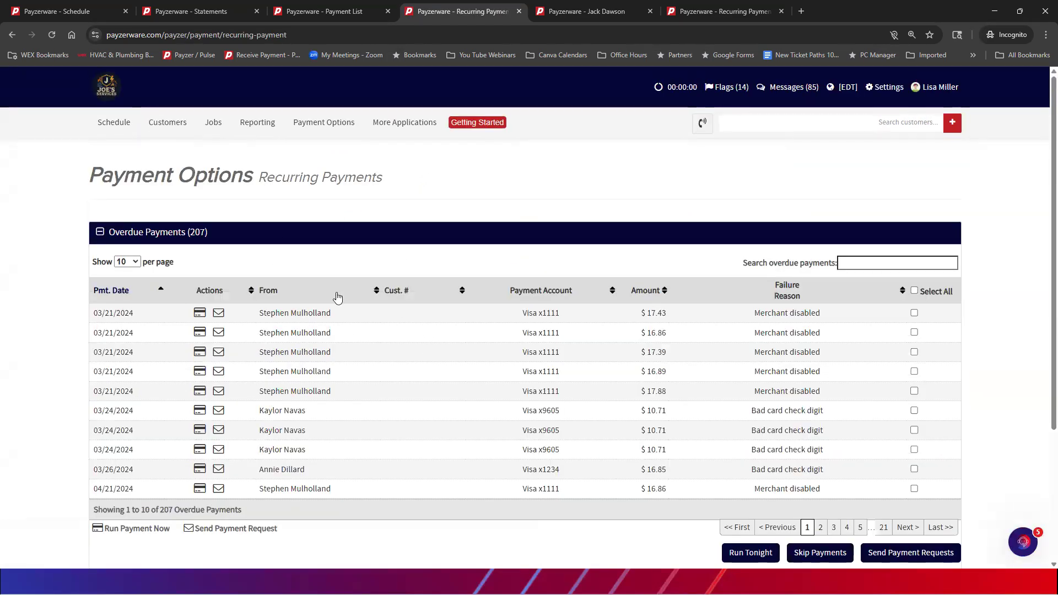
pyautogui.scroll(-2, 358, 281)
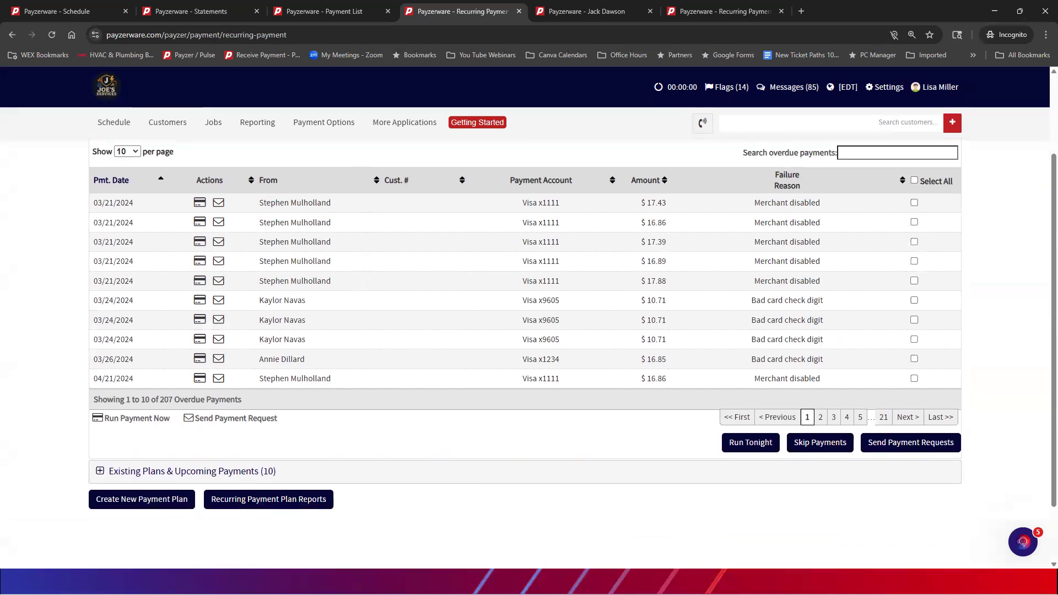
# Step: Look through a blank new payment plan form, then return to the March–April 2026 Payment List
pyautogui.click(136, 502)
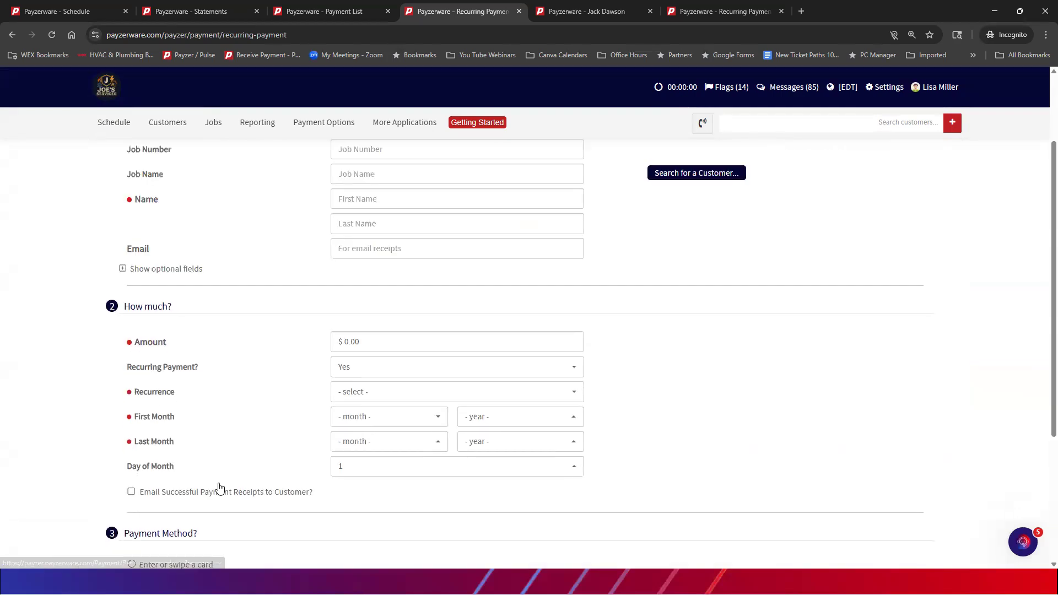
pyautogui.scroll(2, 583, 170)
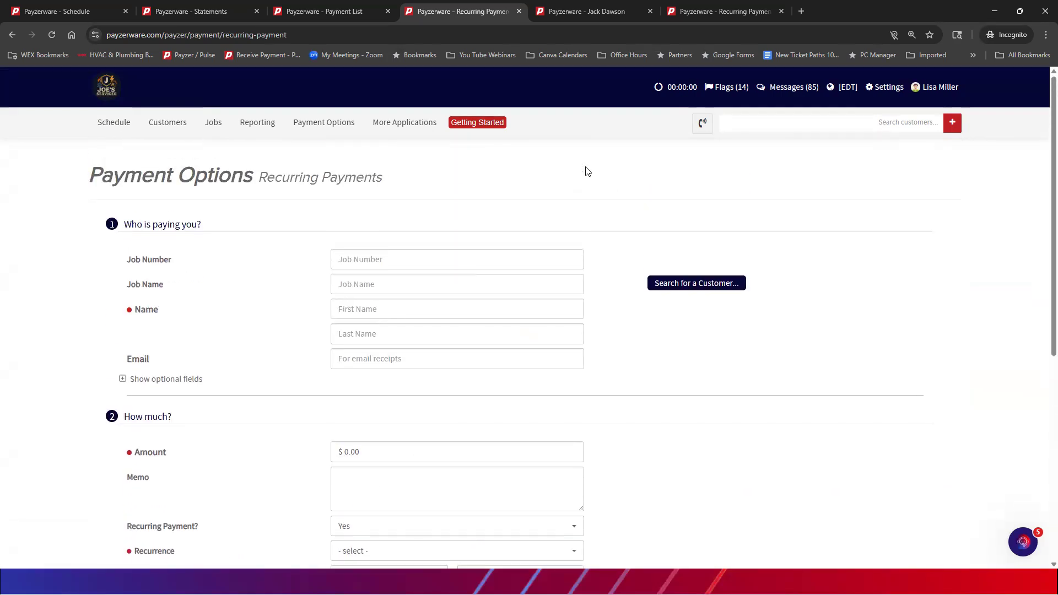
pyautogui.scroll(-2, 469, 363)
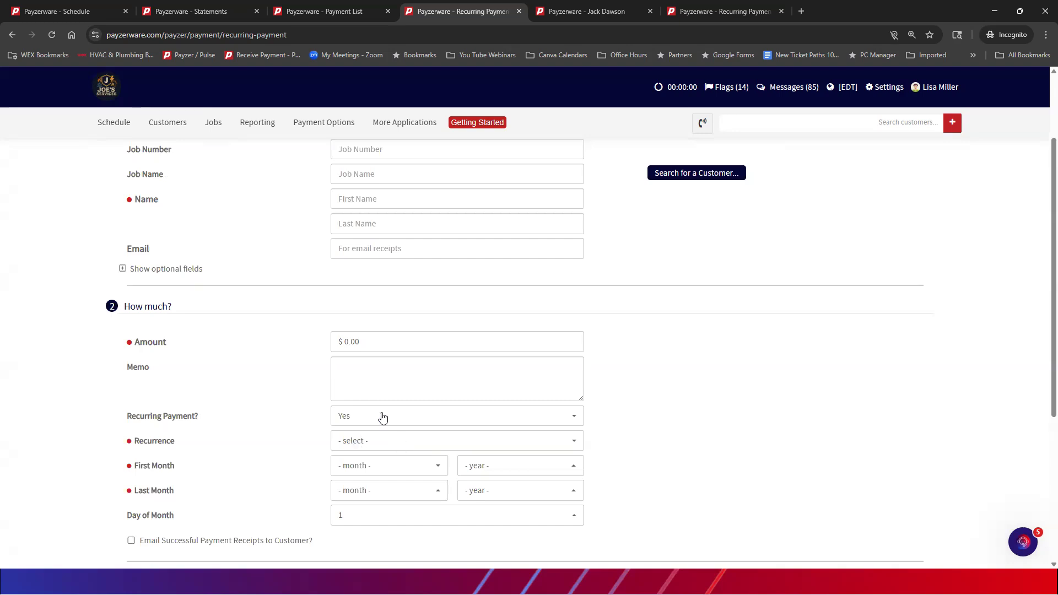
pyautogui.scroll(-2, 462, 515)
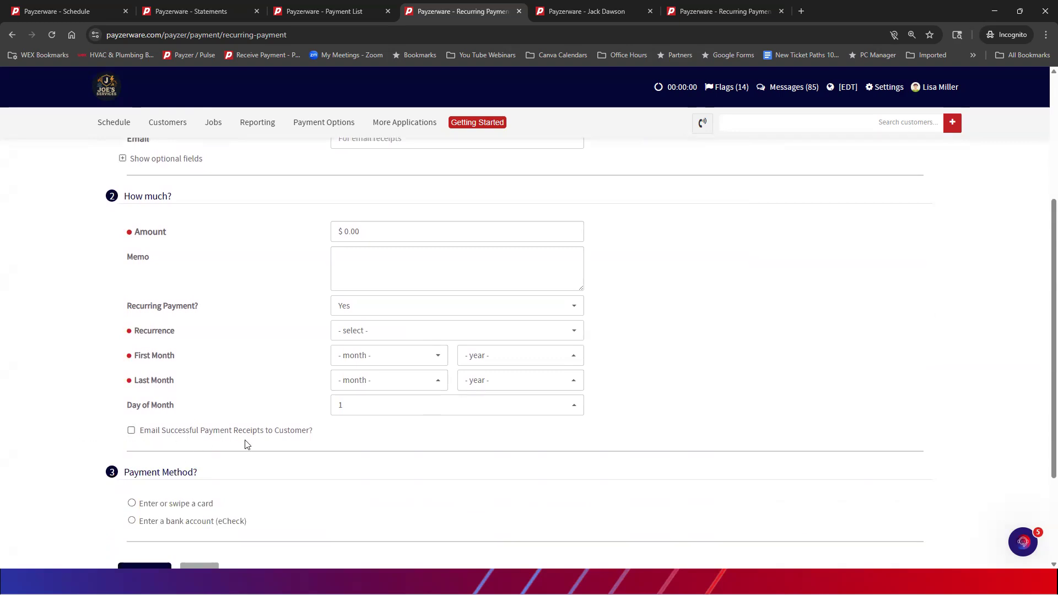
pyautogui.scroll(4, 244, 436)
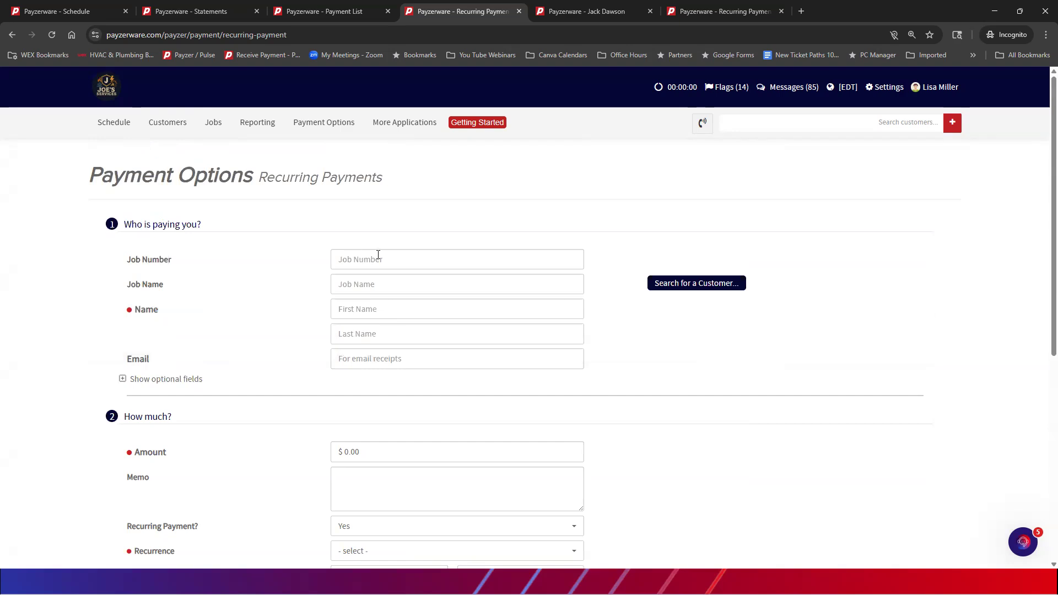
pyautogui.click(324, 16)
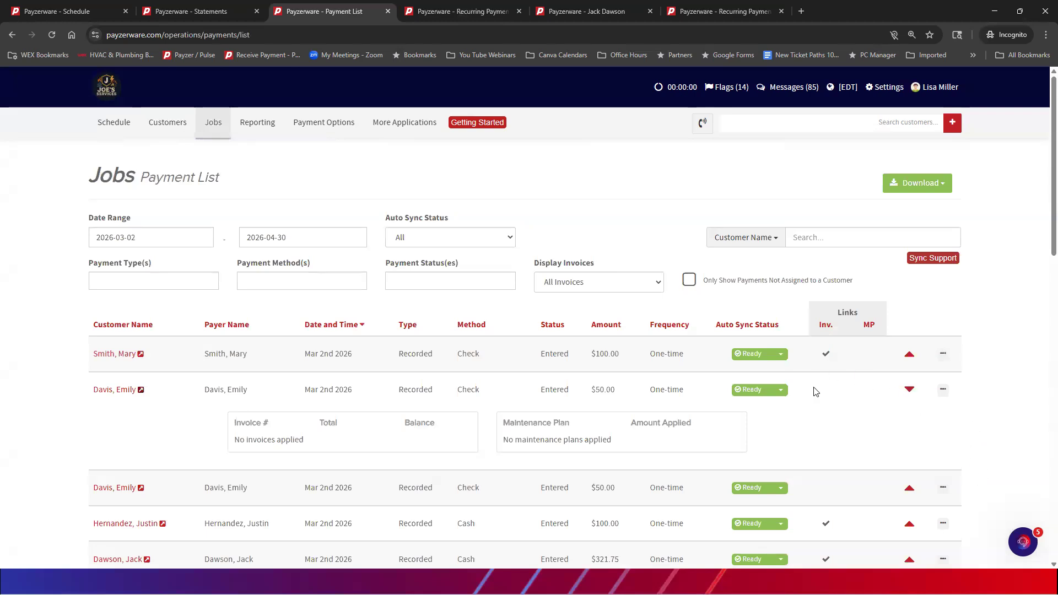
pyautogui.click(943, 389)
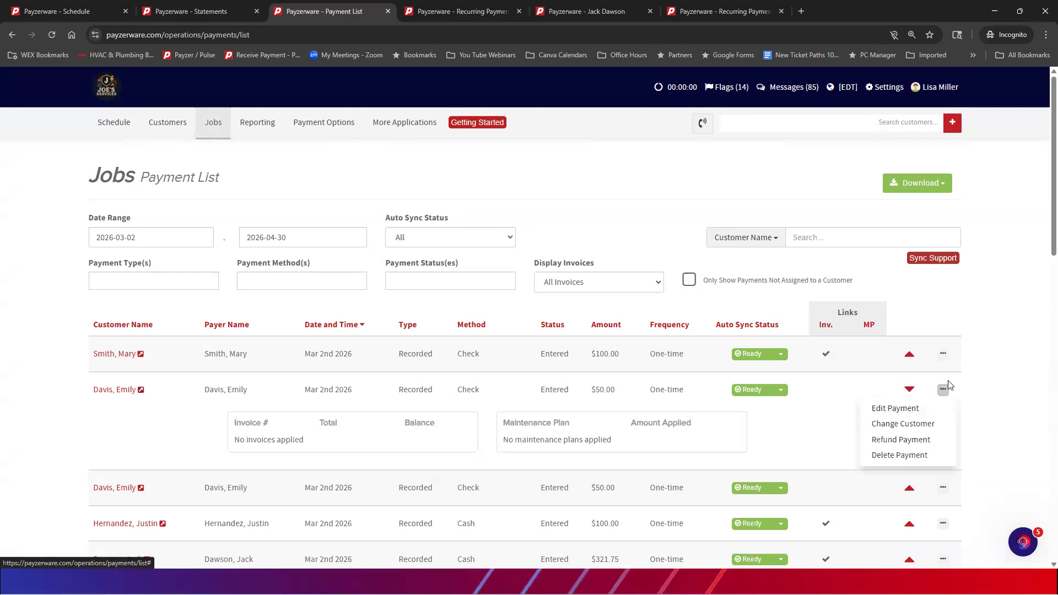
pyautogui.click(893, 409)
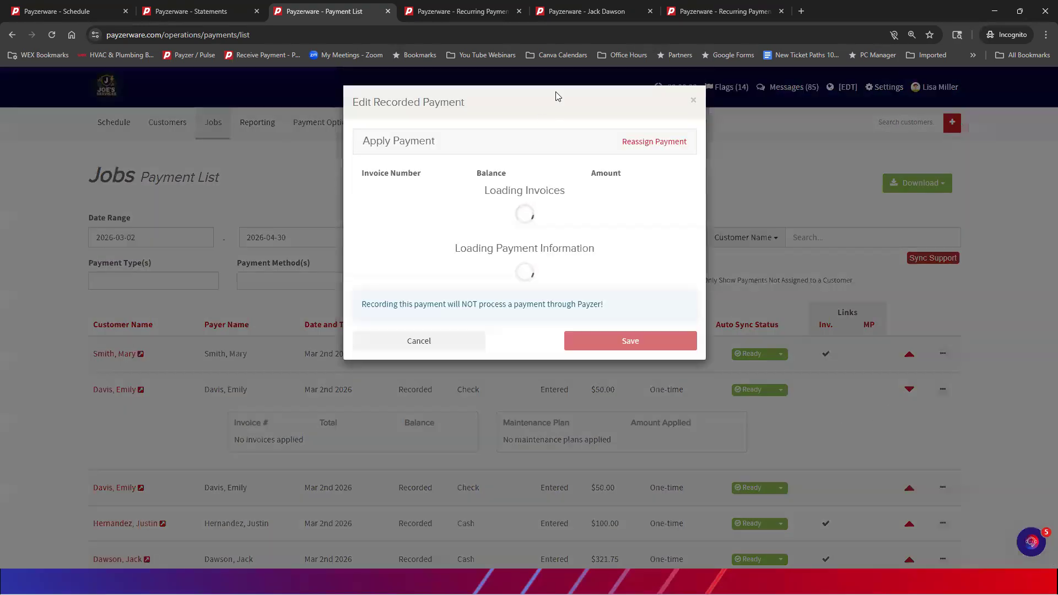
pyautogui.click(634, 143)
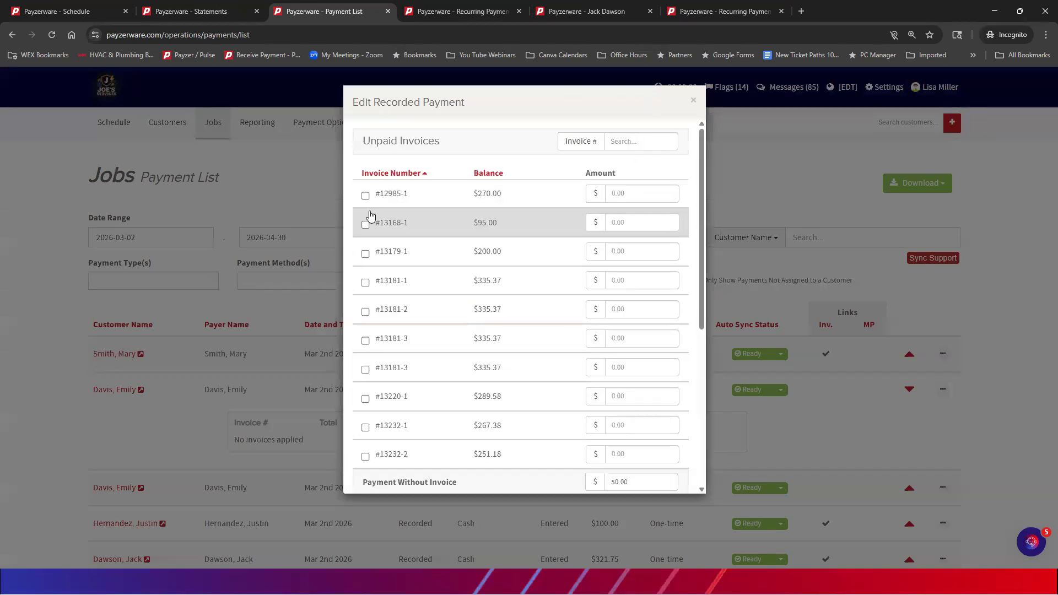
pyautogui.click(693, 103)
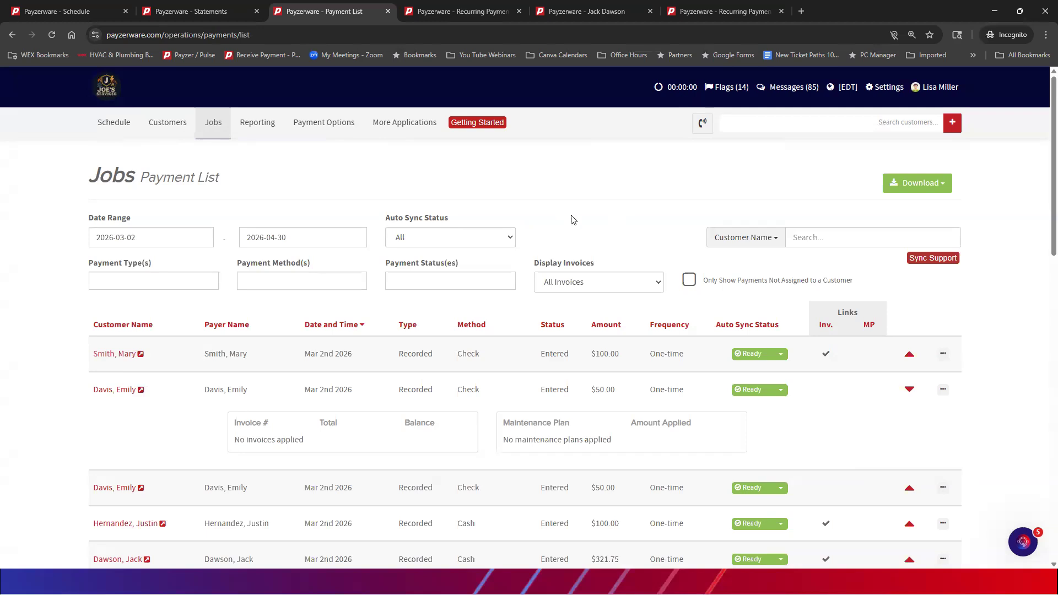
# Step: Switch to the other customer's tab and show their Carmel Commons Blvd maintenance plans, with none on file
pyautogui.click(591, 12)
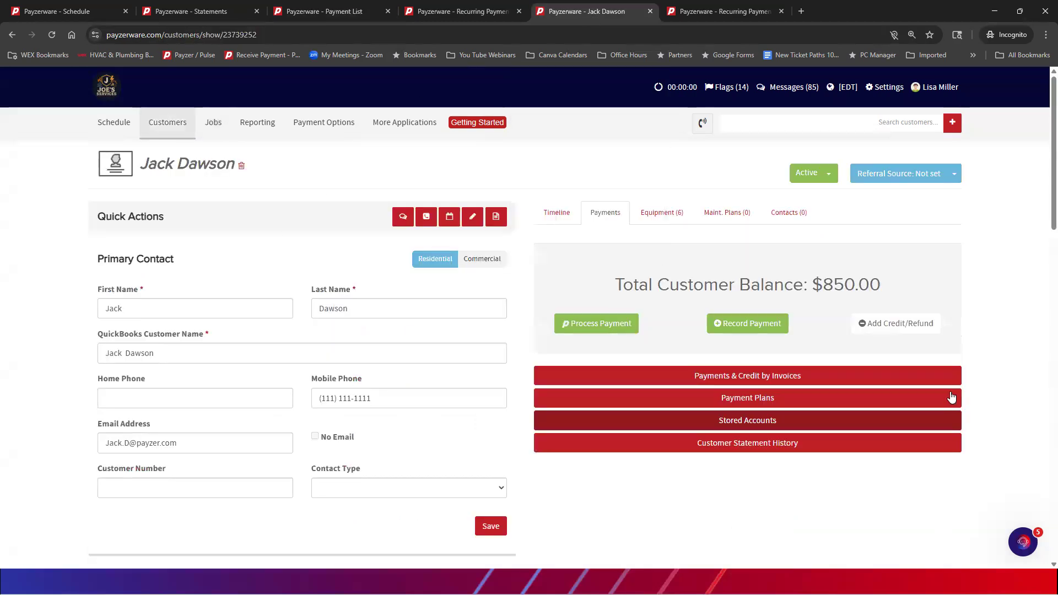
pyautogui.click(720, 213)
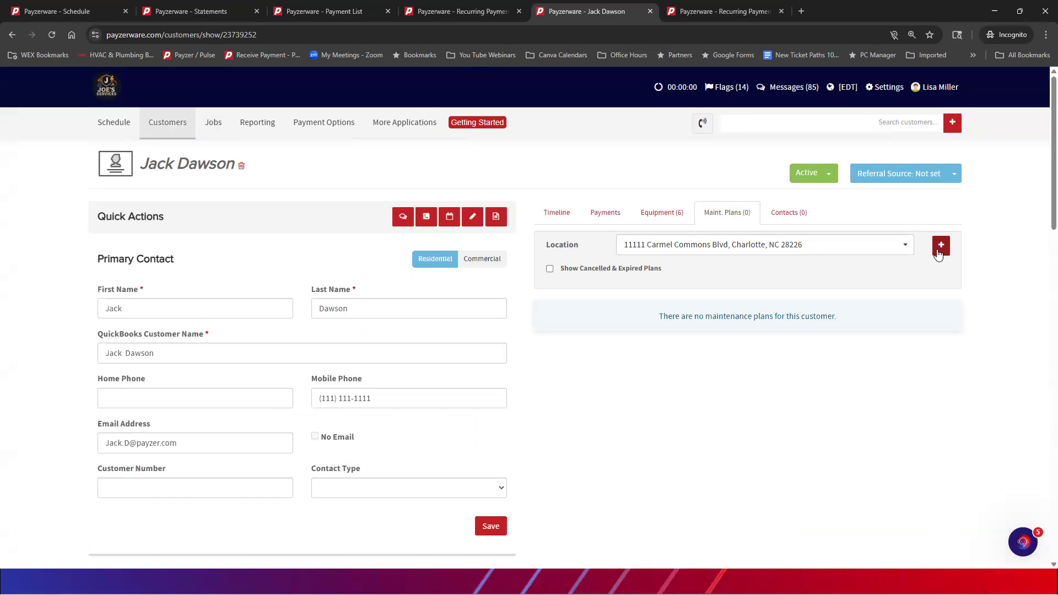
# Step: Add a 1 System Residential Comfort Club plan and advance through Service and Reminders to Payment ($4,268.55 total)
pyautogui.click(940, 251)
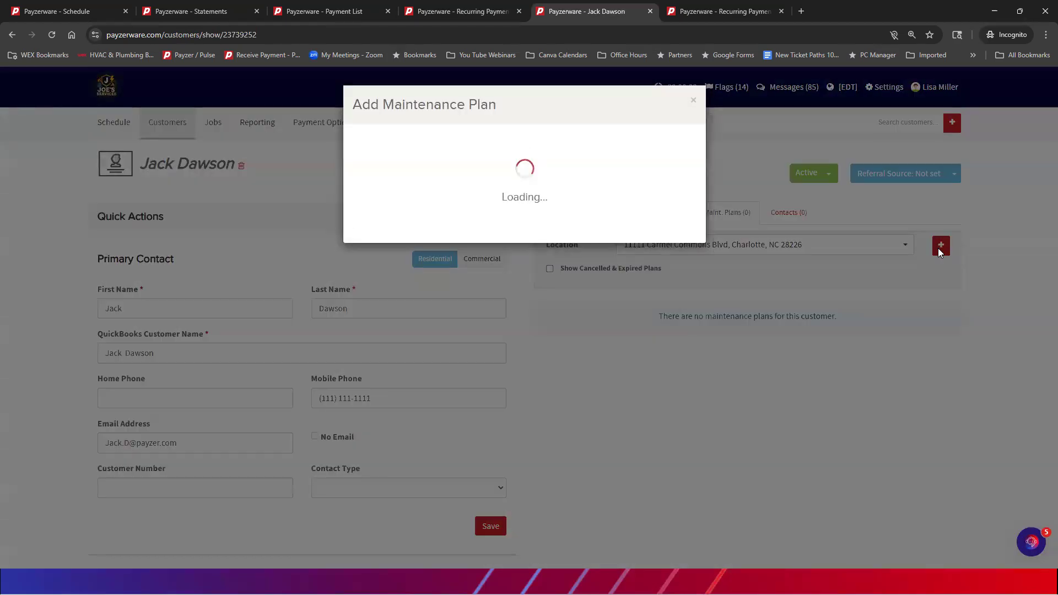
pyautogui.click(425, 242)
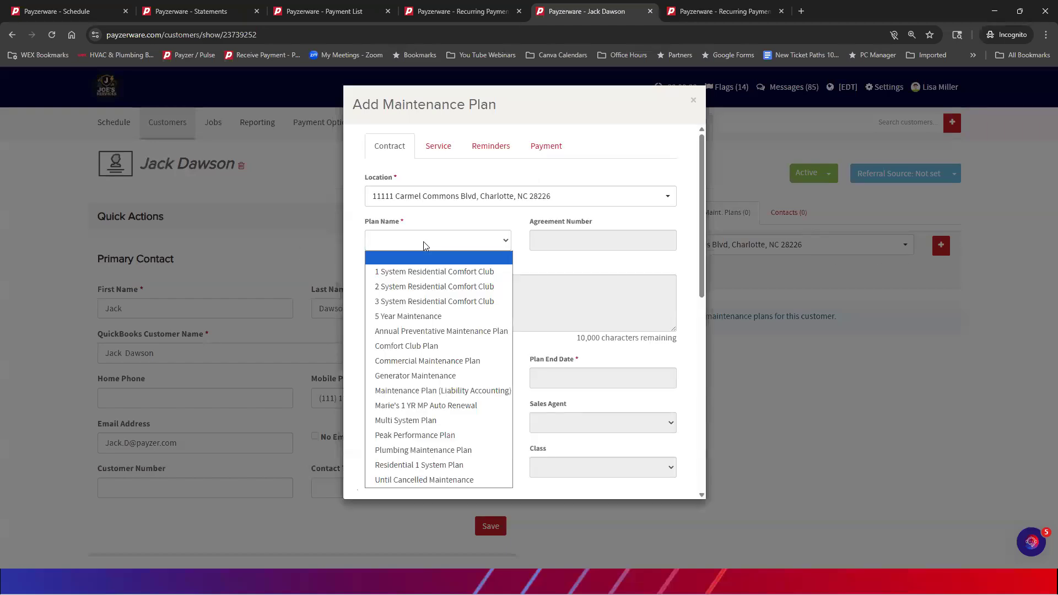
pyautogui.click(418, 271)
pyautogui.scroll(-3, 543, 308)
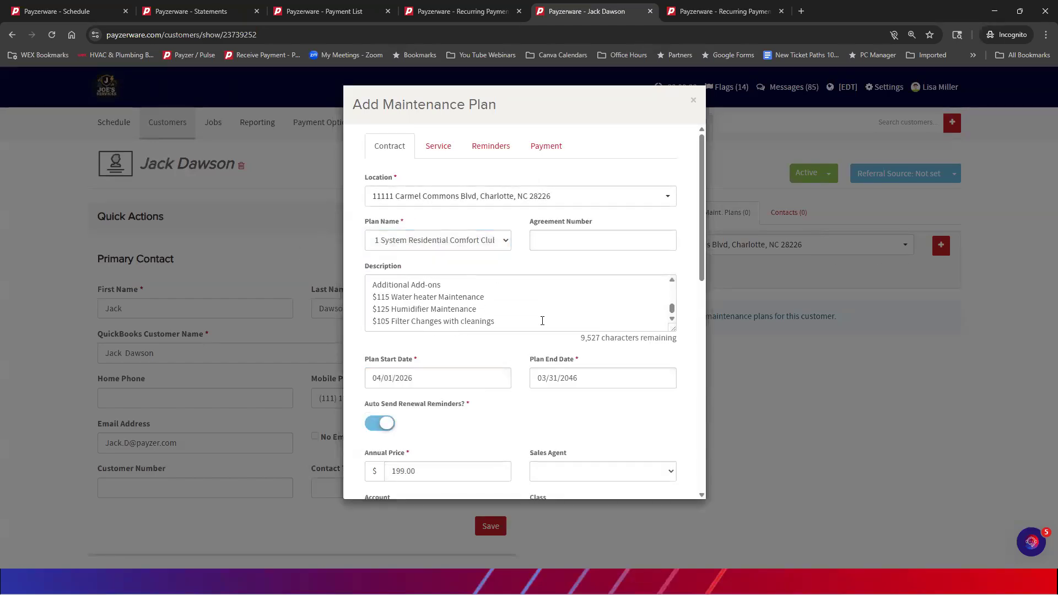
pyautogui.scroll(3, 520, 278)
pyautogui.click(458, 150)
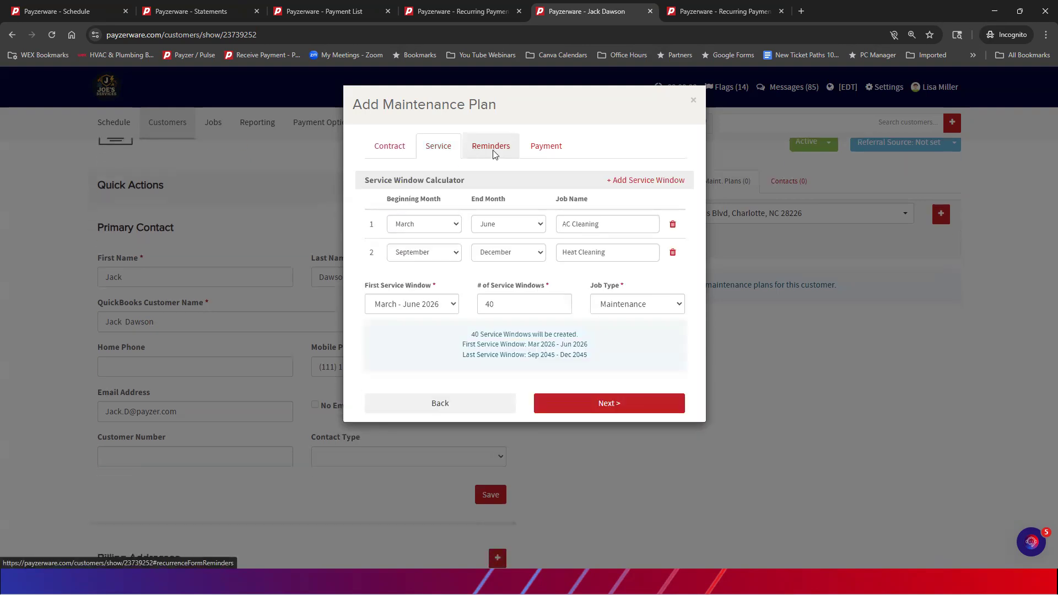
pyautogui.click(493, 146)
pyautogui.click(547, 149)
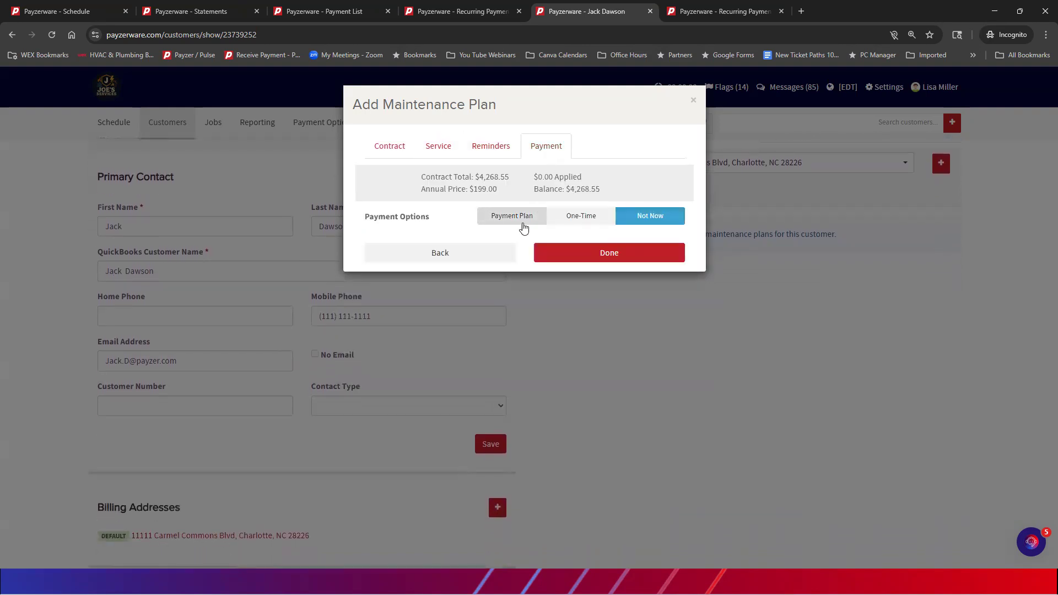
# Step: Pay by Monthly payment plan: 240 payments of $17.79 from 04/02/2026 to 03/02/2046
pyautogui.click(519, 219)
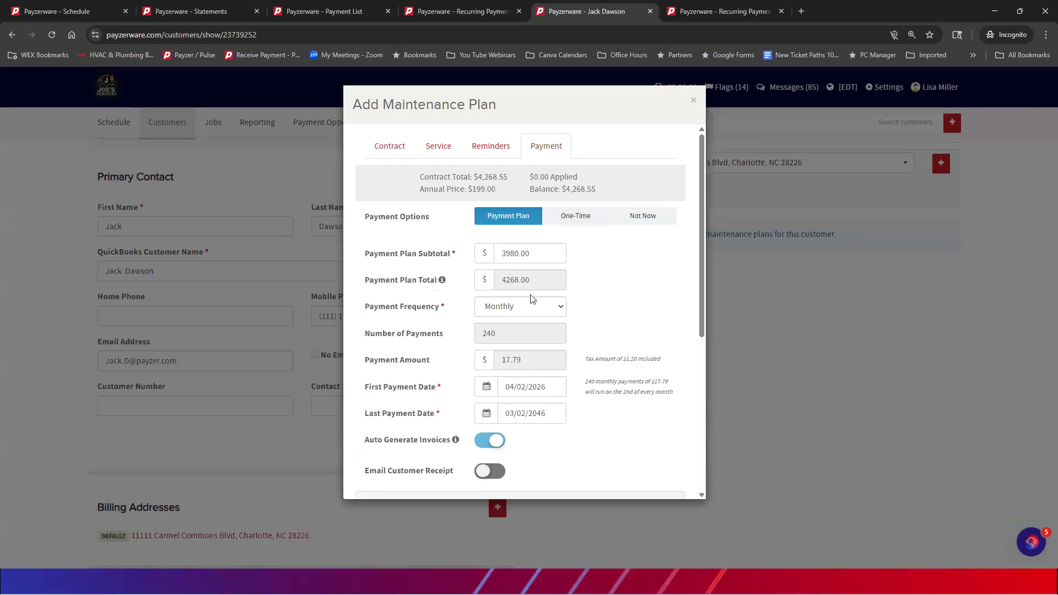
pyautogui.click(555, 314)
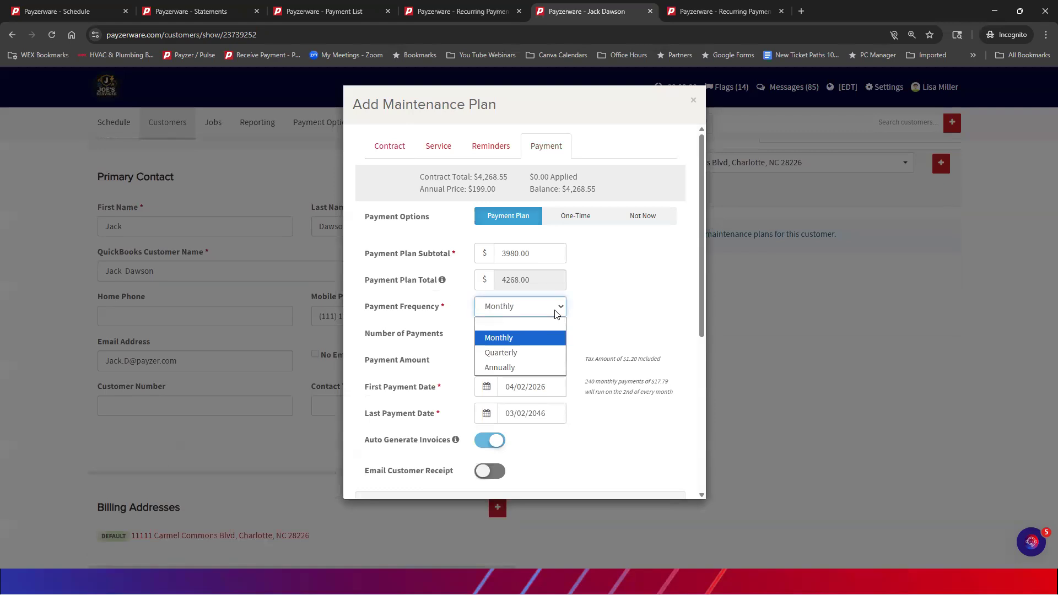
pyautogui.click(555, 307)
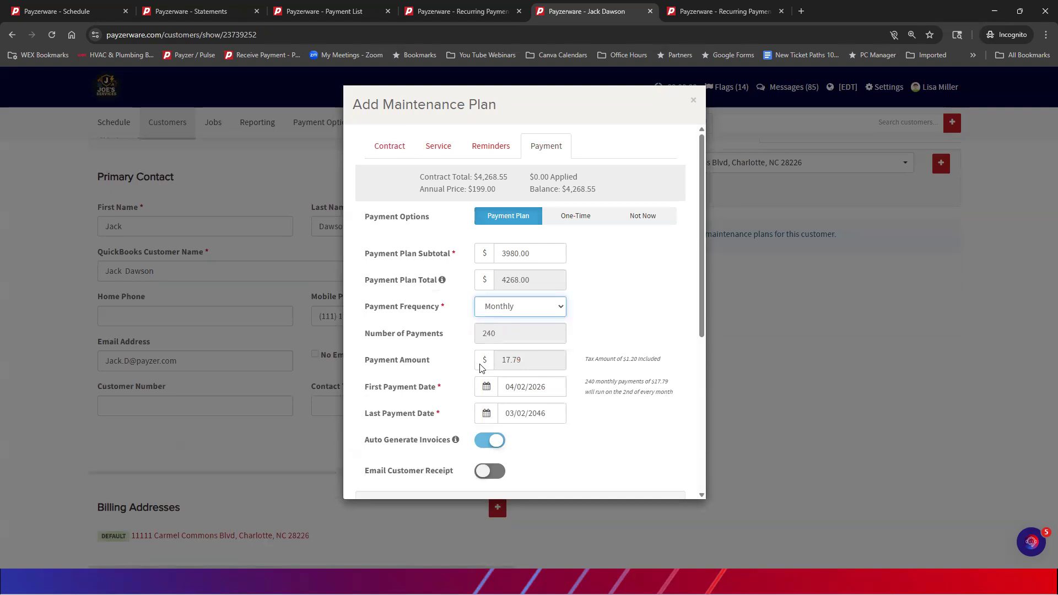
pyautogui.scroll(-2, 590, 358)
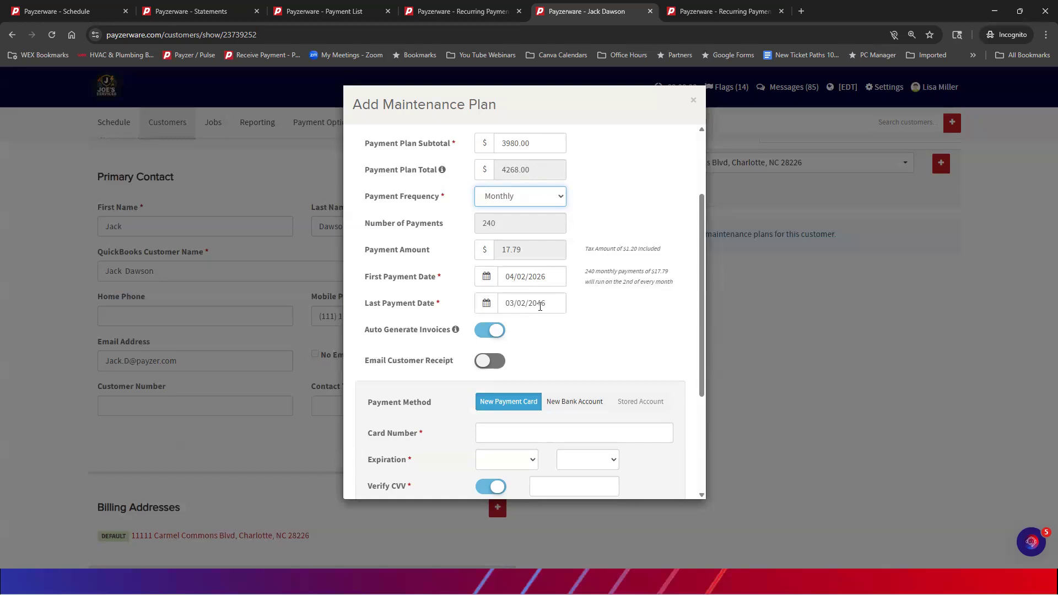
pyautogui.click(702, 396)
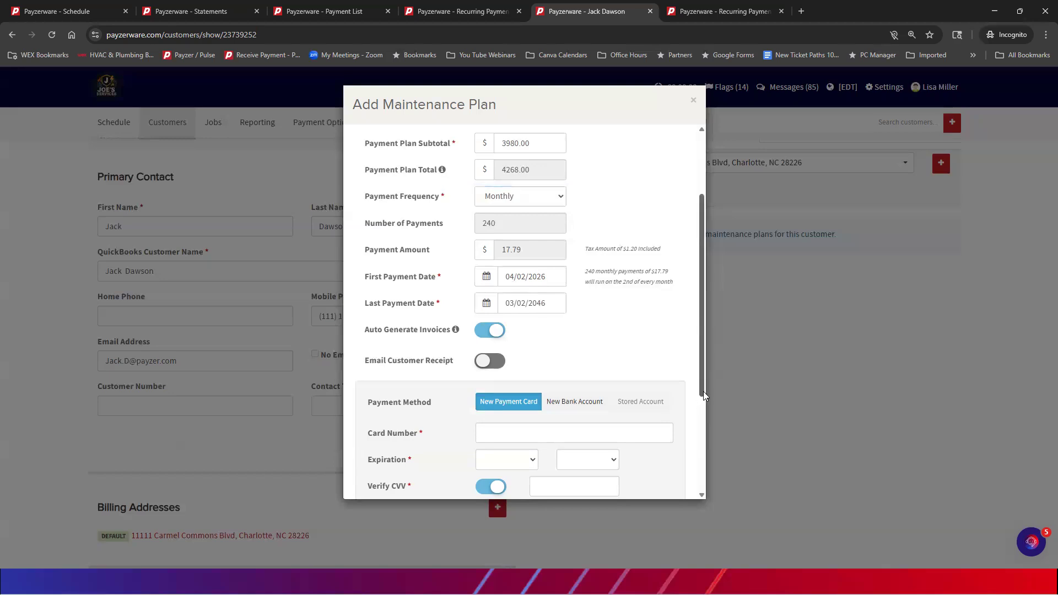
pyautogui.moveTo(703, 395); pyautogui.dragTo(676, 477)
pyautogui.scroll(2, 675, 477)
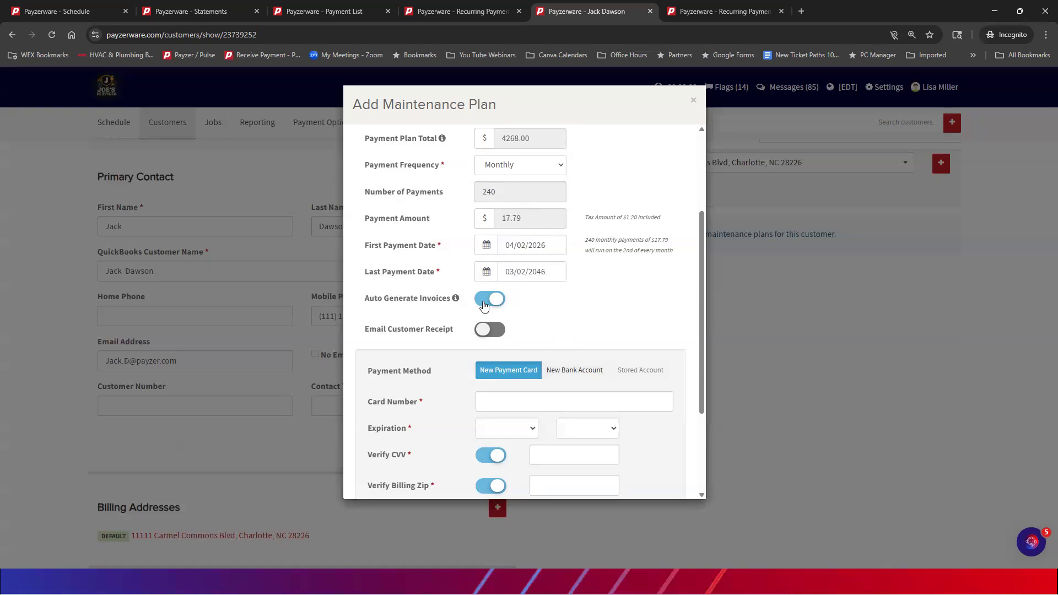
pyautogui.scroll(3, 574, 254)
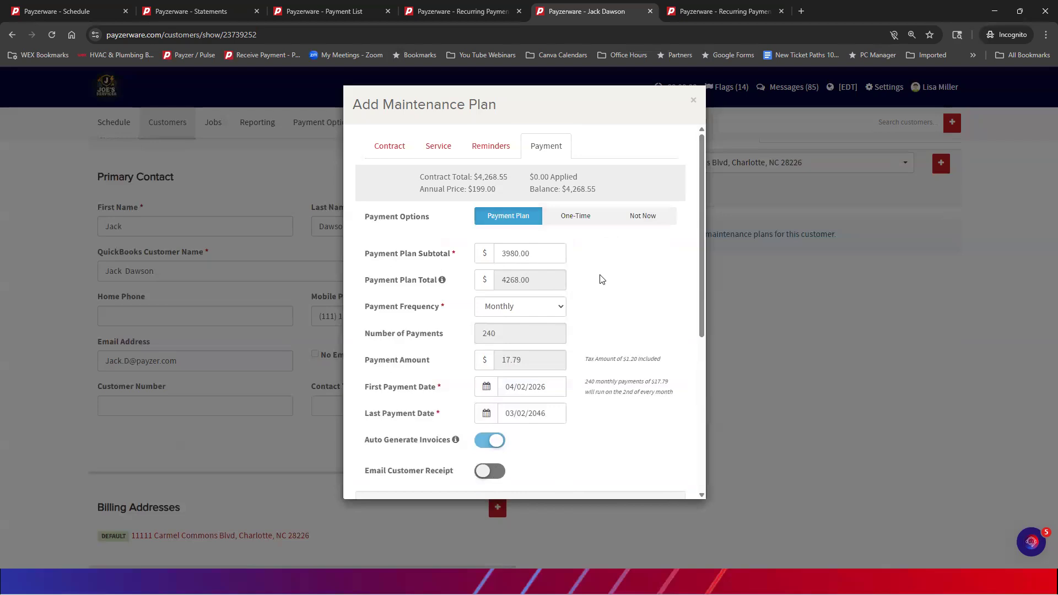
pyautogui.scroll(-2, 599, 279)
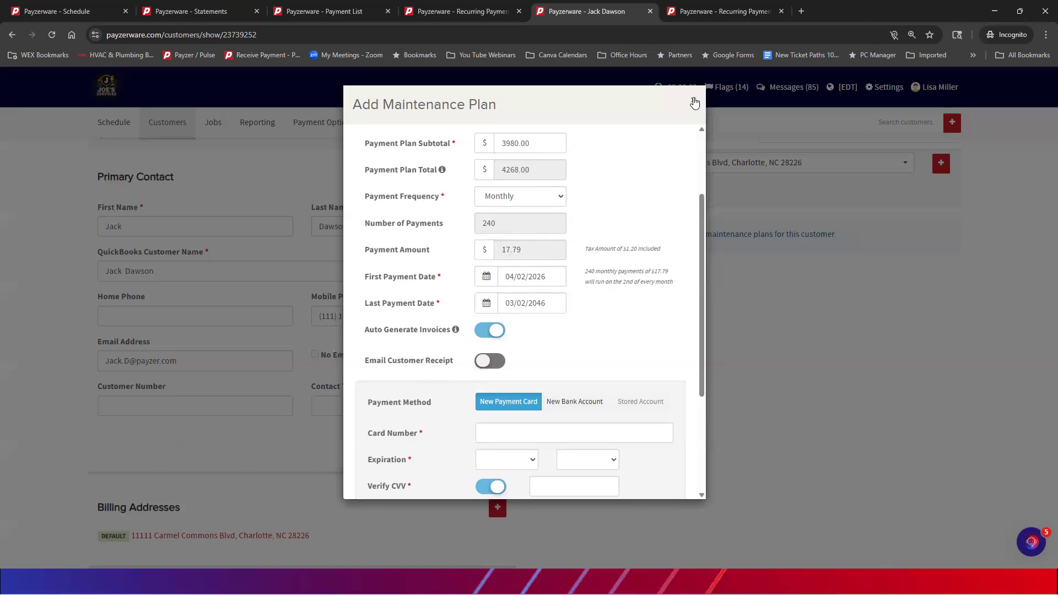
# Step: Cancel the maintenance plan setup and decline saving it
pyautogui.click(693, 103)
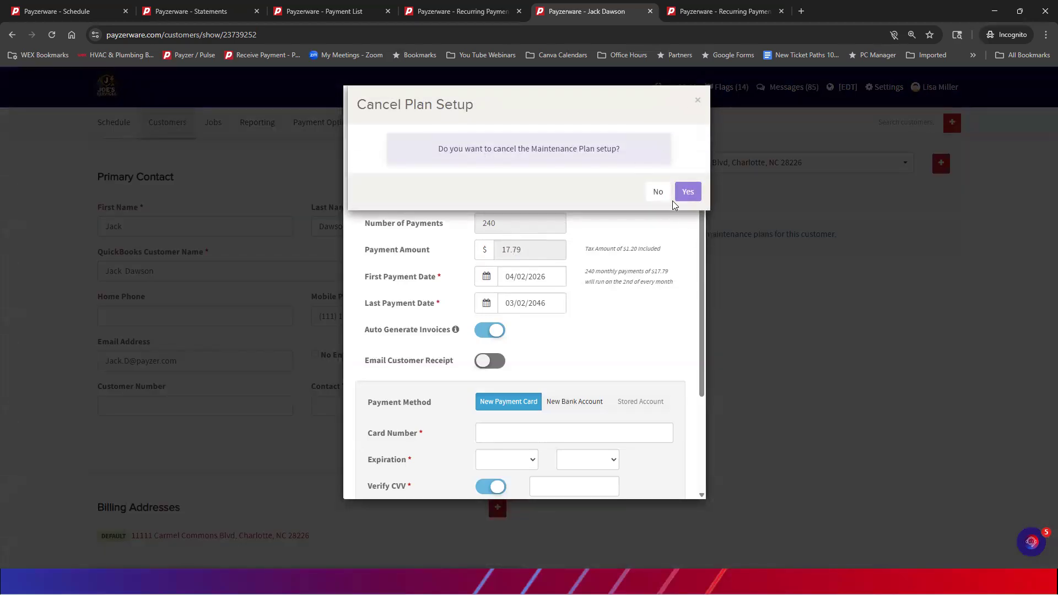
pyautogui.click(686, 191)
pyautogui.click(654, 192)
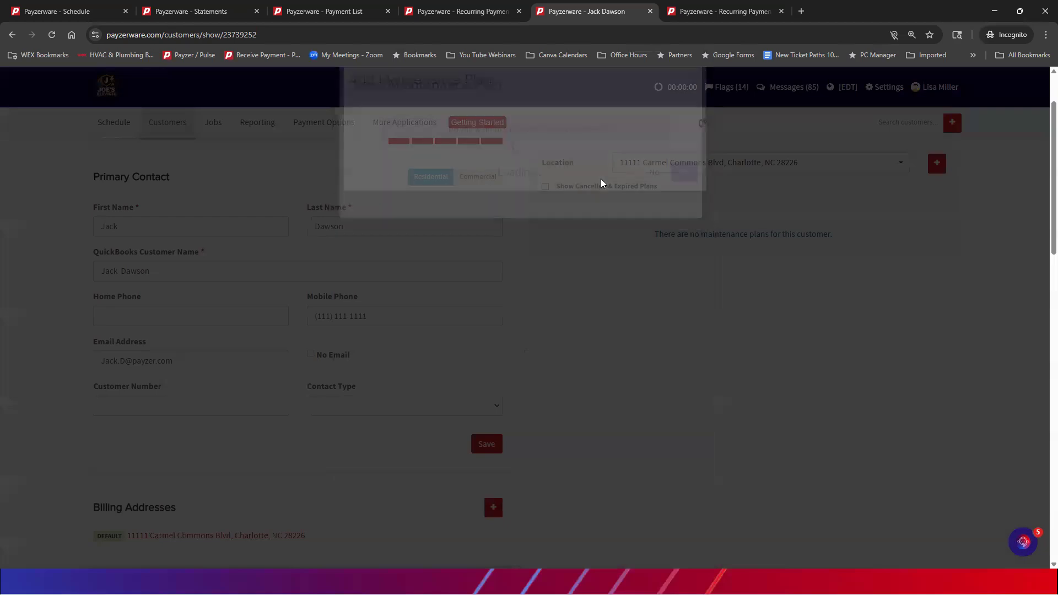
# Step: Open Recurring Payments, collapse Overdue and expand Existing Plans showing 10 upcoming payments from 04/06/2026
pyautogui.click(320, 121)
pyautogui.moveTo(323, 151)
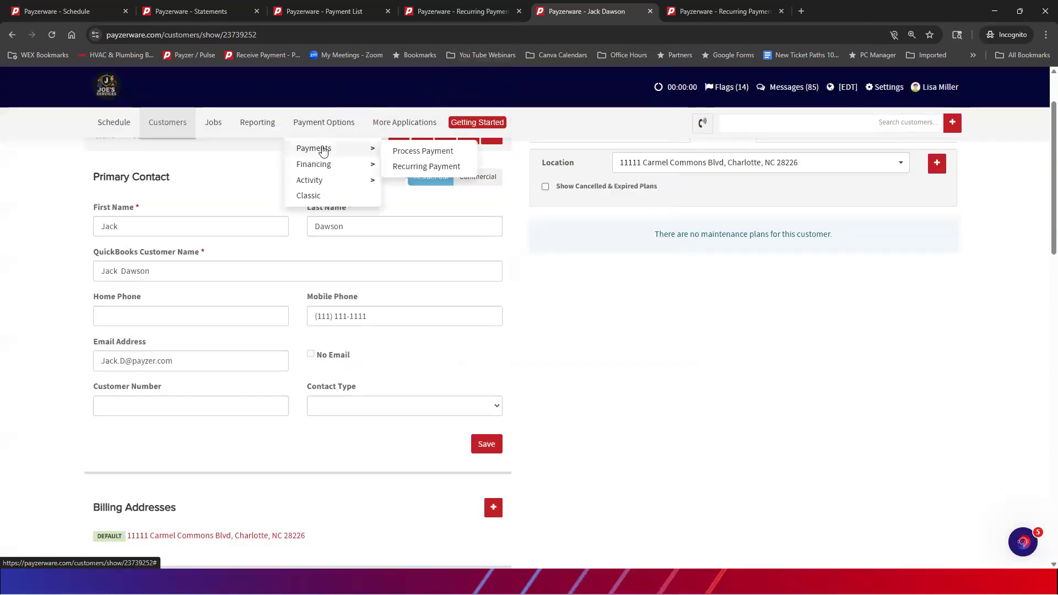
pyautogui.click(425, 172)
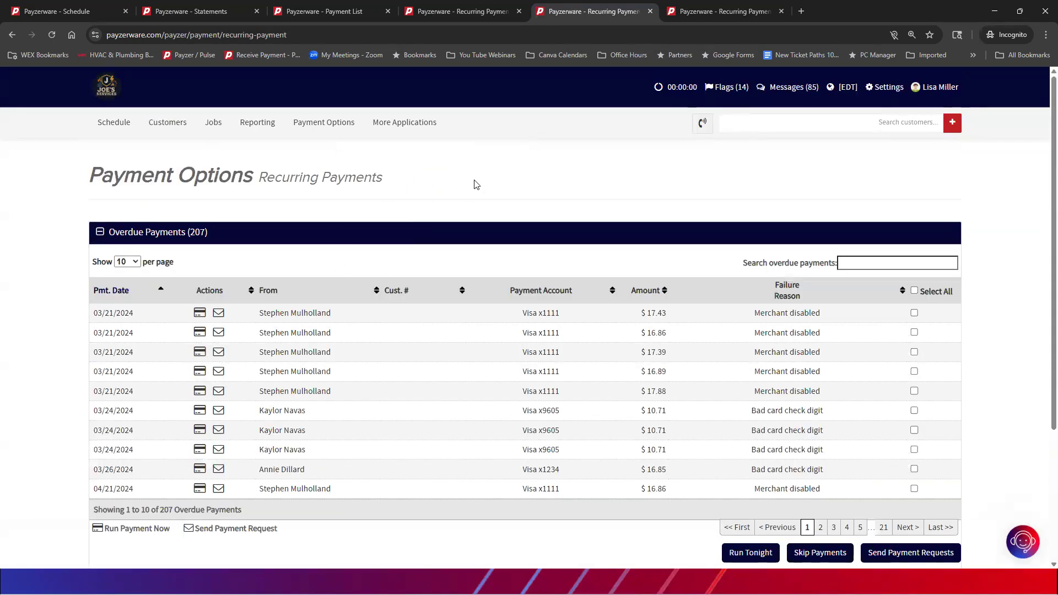
pyautogui.scroll(-3, 474, 184)
pyautogui.scroll(3, 473, 184)
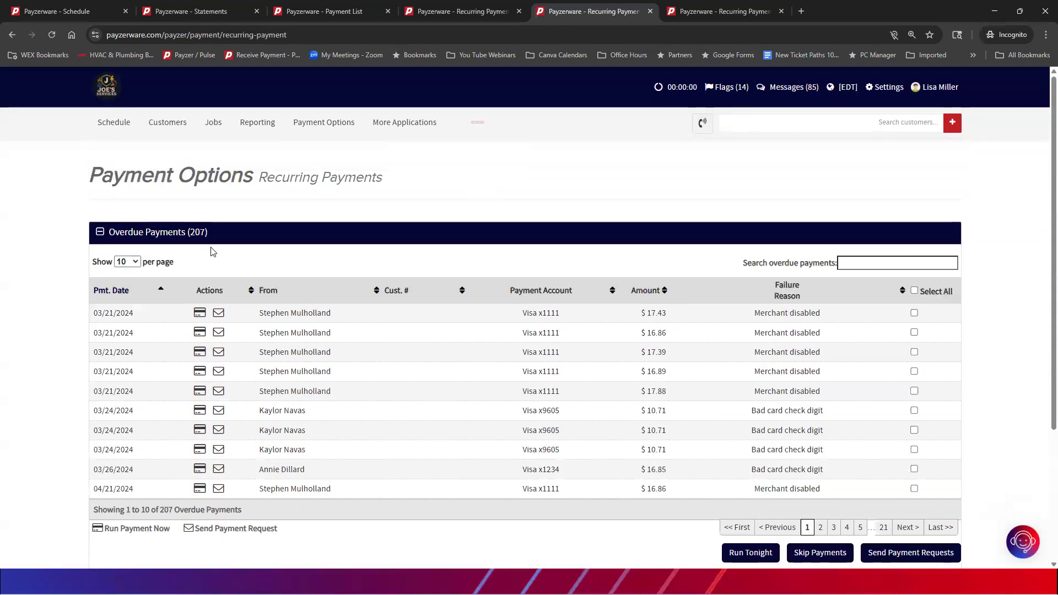
pyautogui.click(101, 232)
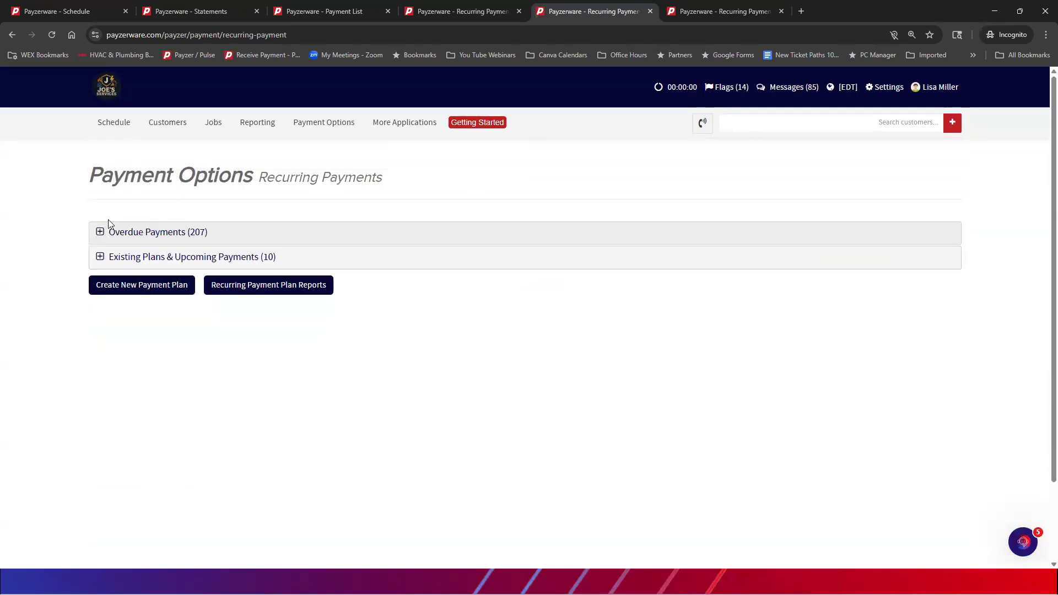
pyautogui.click(100, 258)
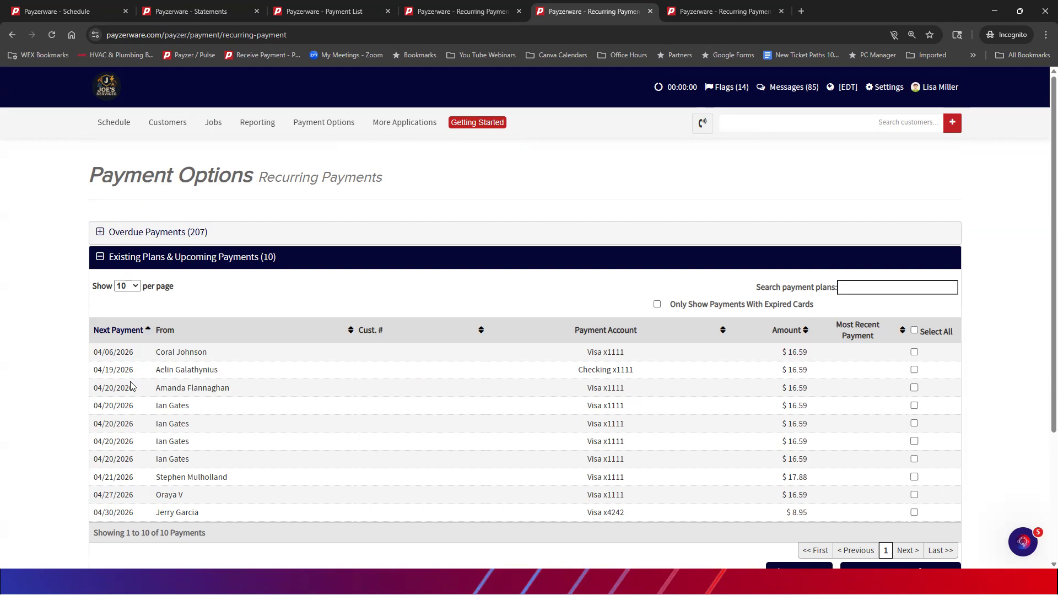
pyautogui.scroll(-1, 132, 390)
pyautogui.scroll(-2, 132, 390)
pyautogui.scroll(2, 165, 353)
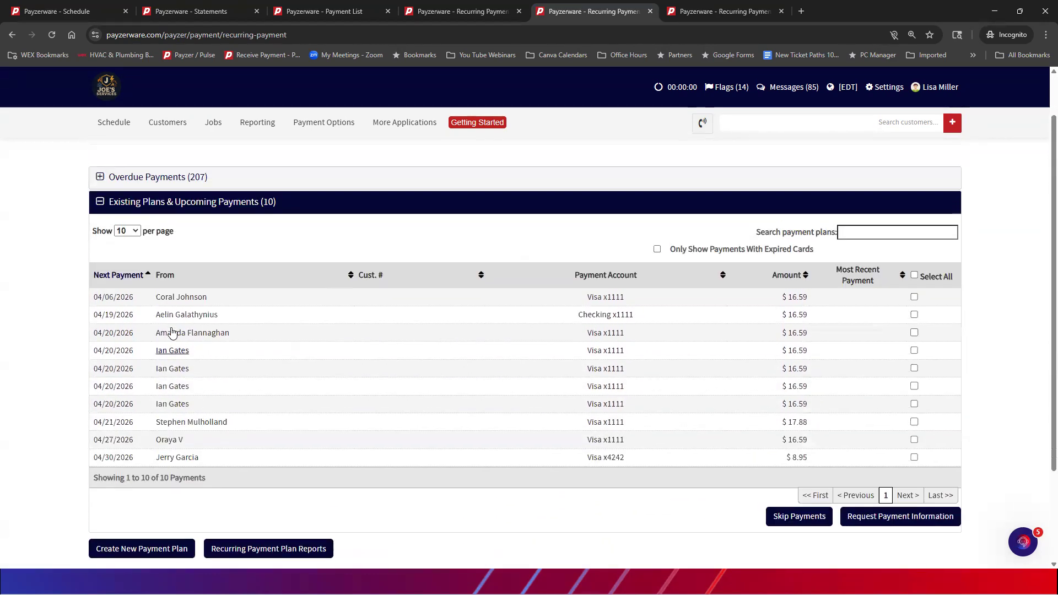
pyautogui.click(180, 298)
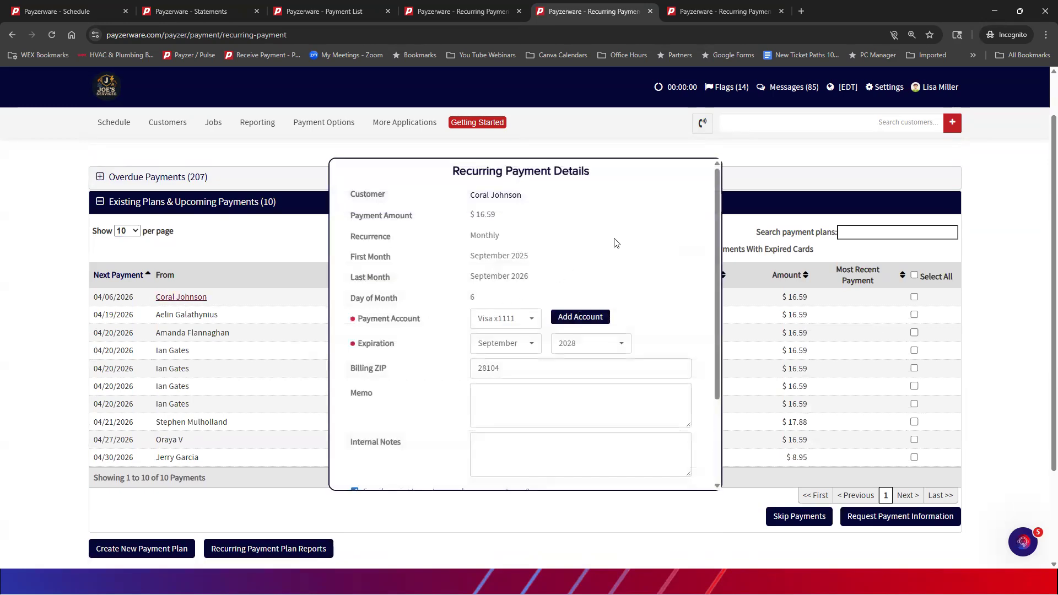
pyautogui.scroll(-2, 616, 243)
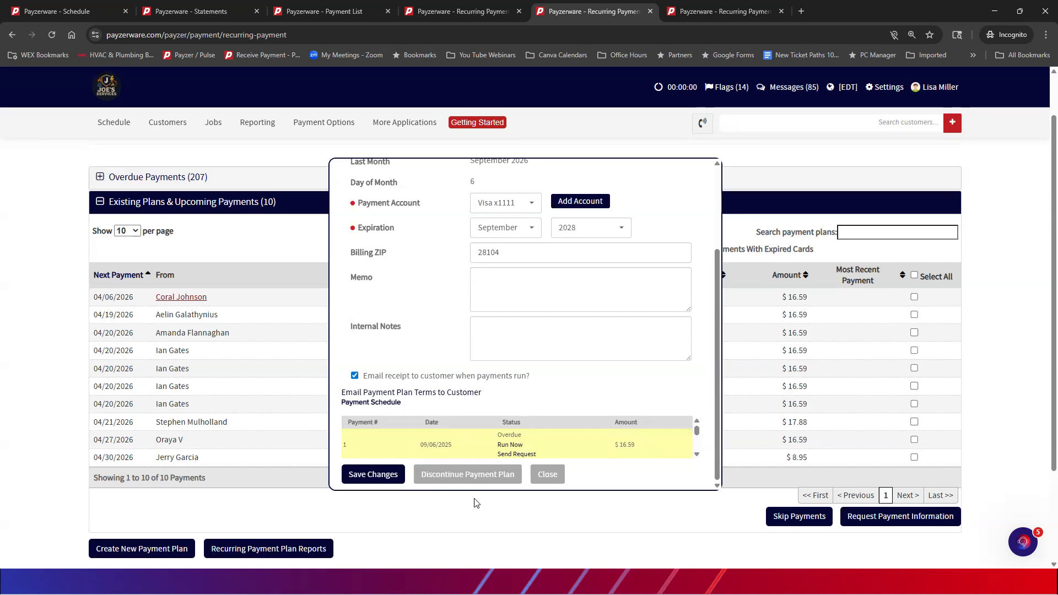
pyautogui.click(554, 476)
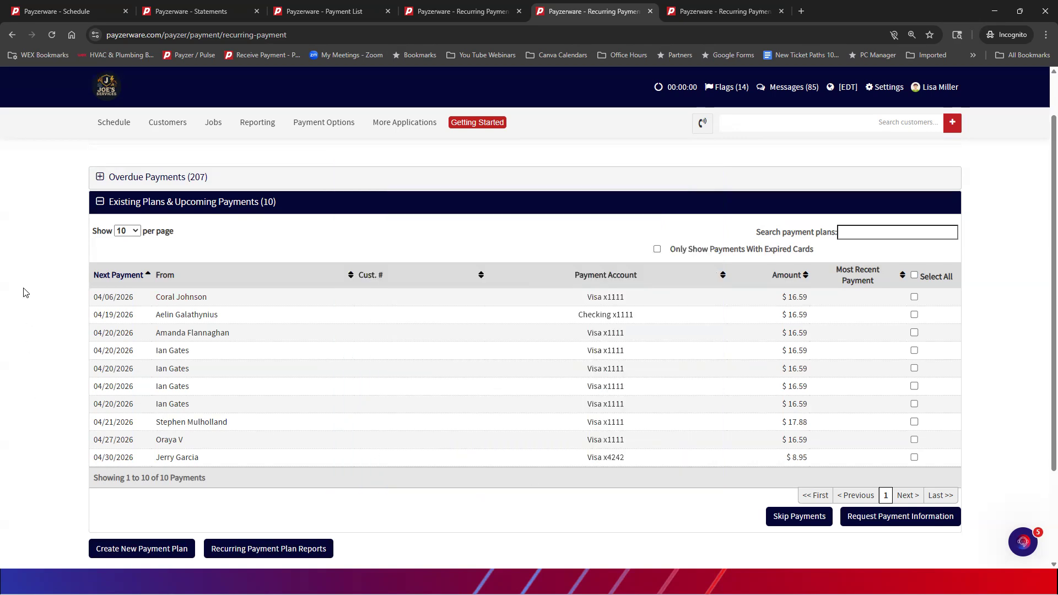
# Step: Collapse Existing Plans and expand Overdue Payments, listing 207 failures like Merchant disabled
pyautogui.click(100, 202)
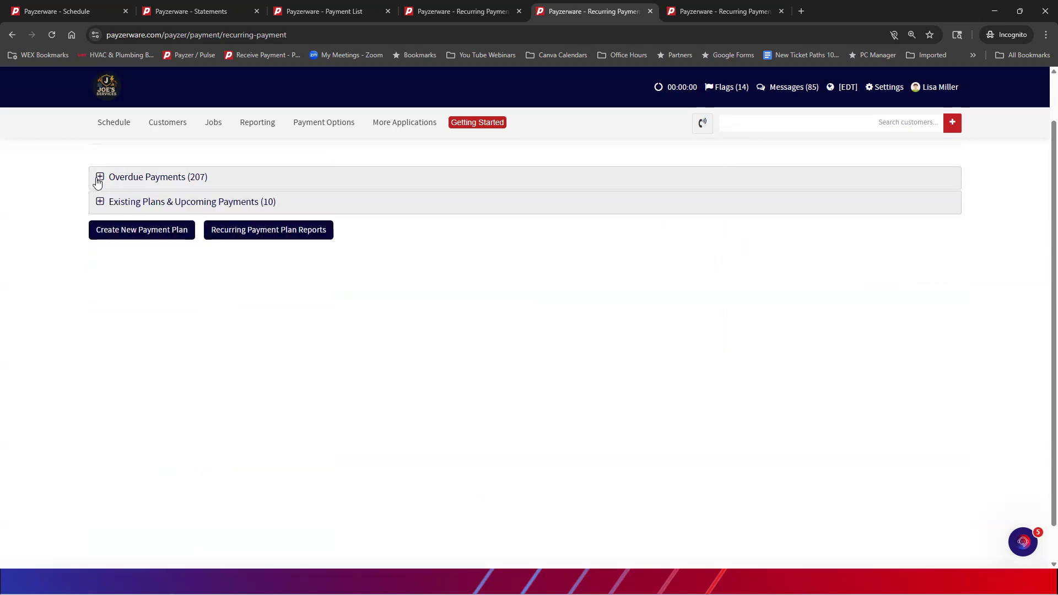
pyautogui.click(99, 176)
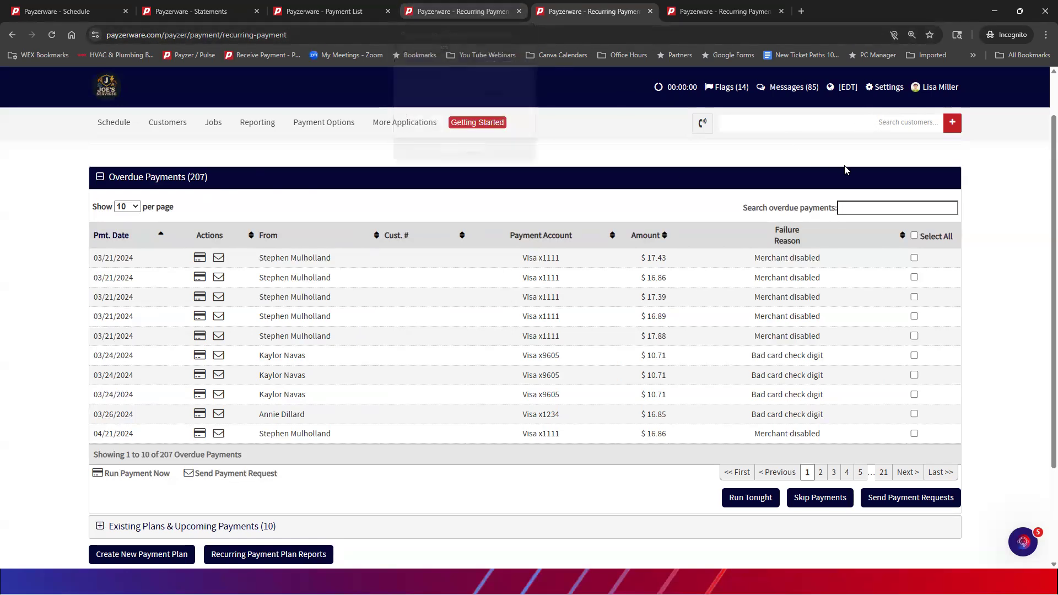
pyautogui.write('jack dawson')
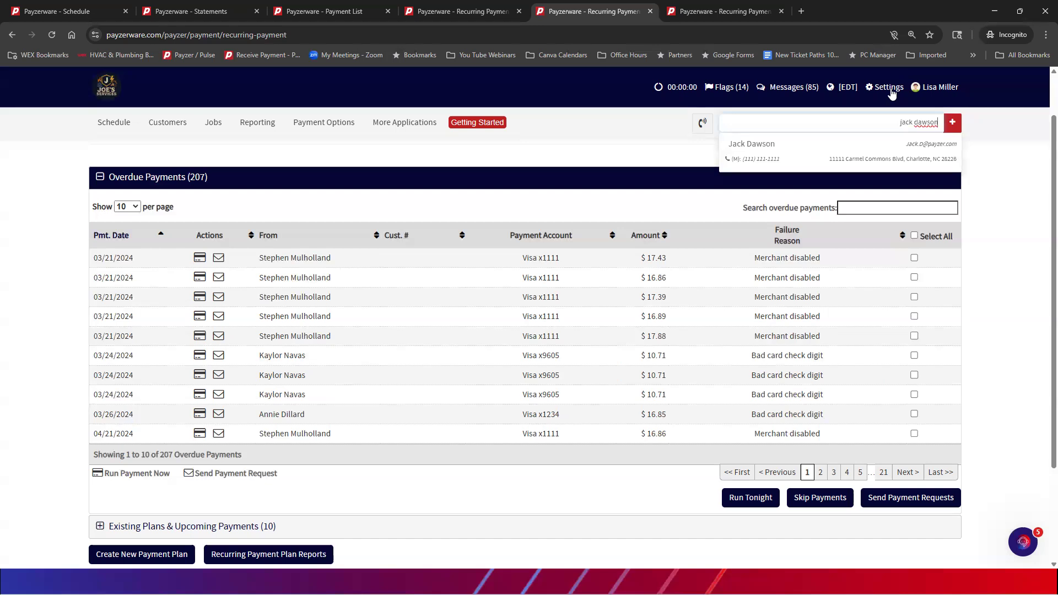
pyautogui.click(820, 152)
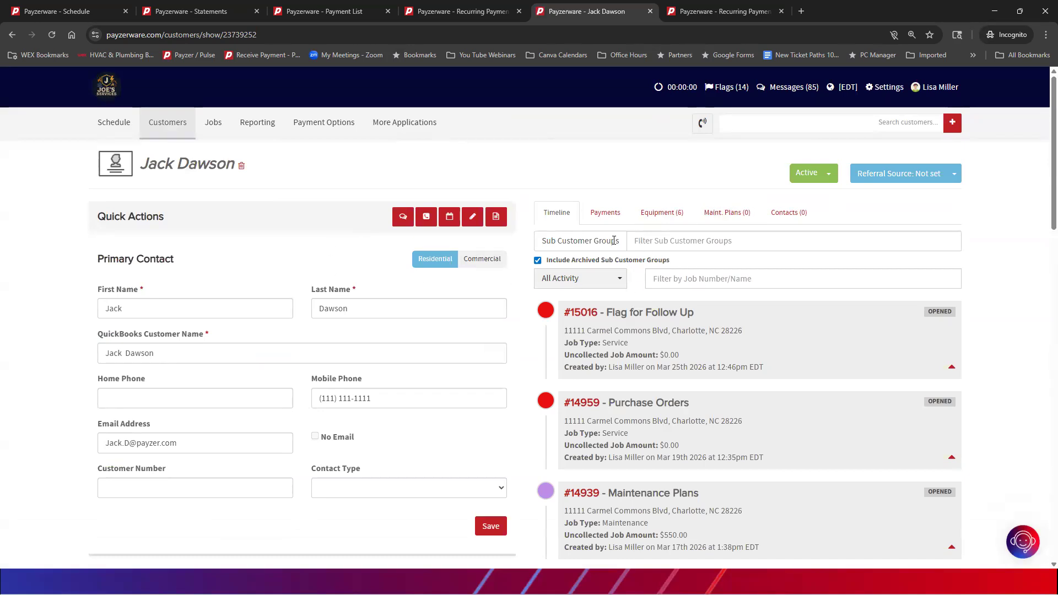
pyautogui.click(605, 212)
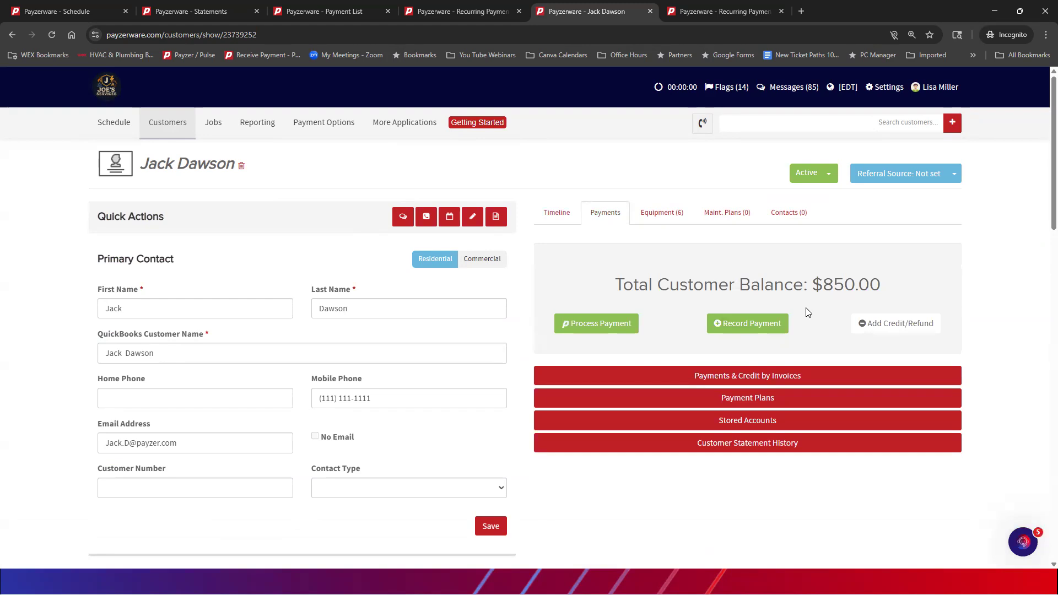
# Step: Enter a $500.00 payment without invoice, paid by check number 1234
pyautogui.click(751, 324)
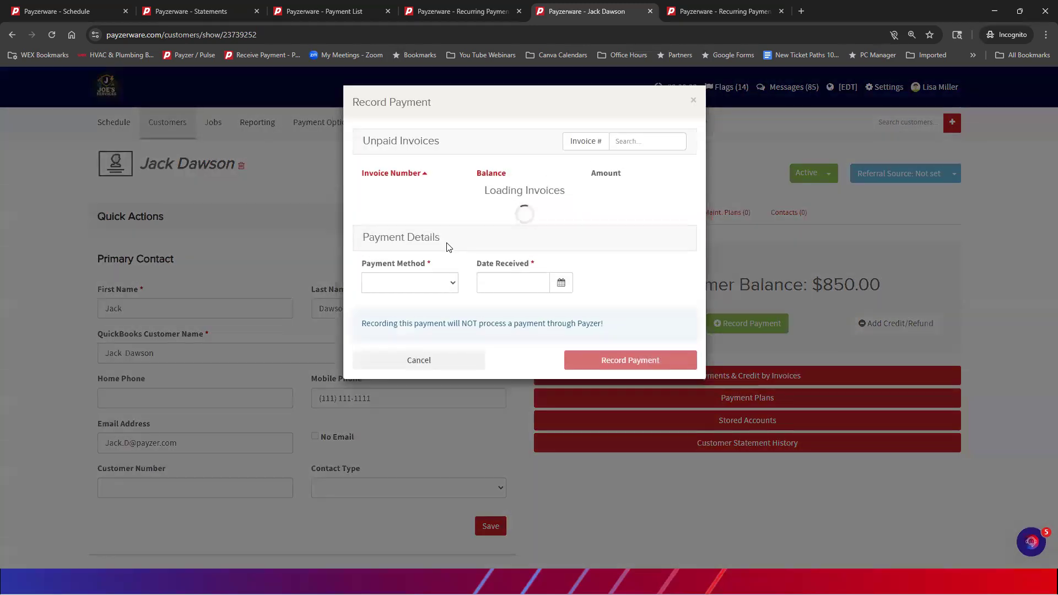
pyautogui.click(635, 249)
pyautogui.write('5.00')
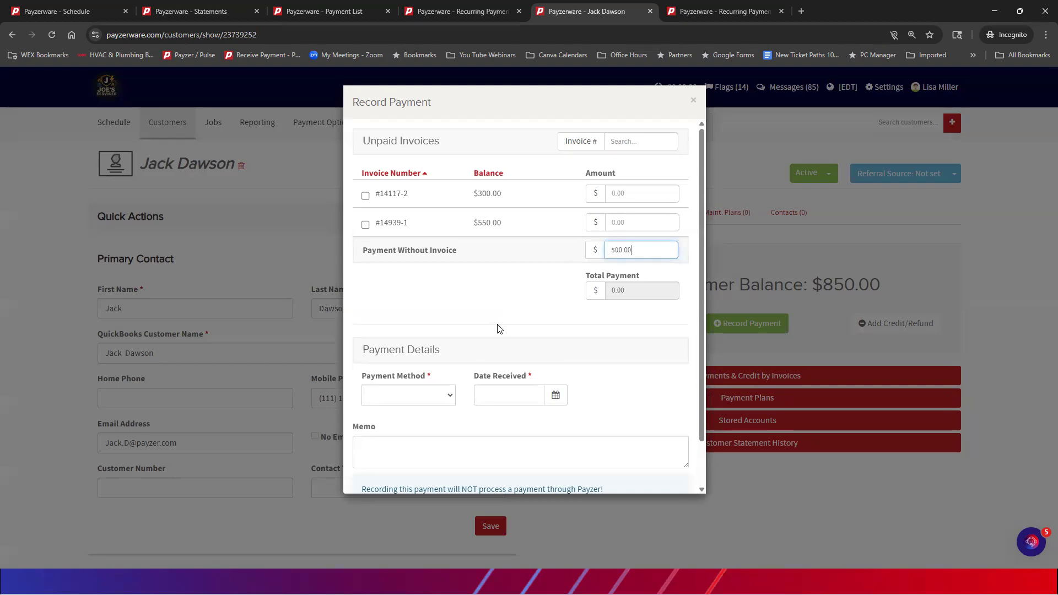
pyautogui.click(420, 395)
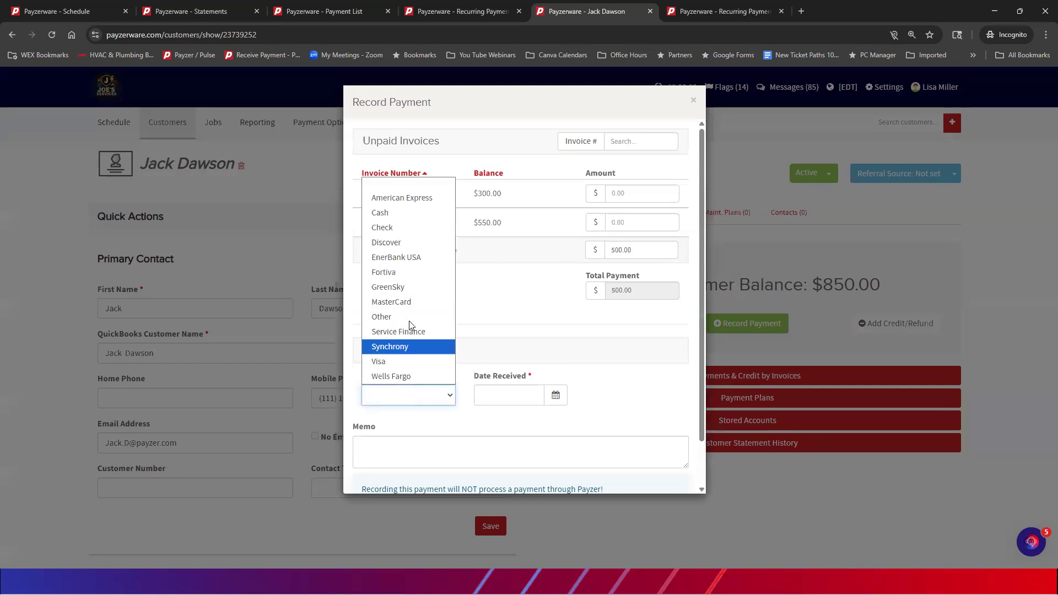
pyautogui.click(389, 227)
pyautogui.click(501, 395)
pyautogui.write('1234')
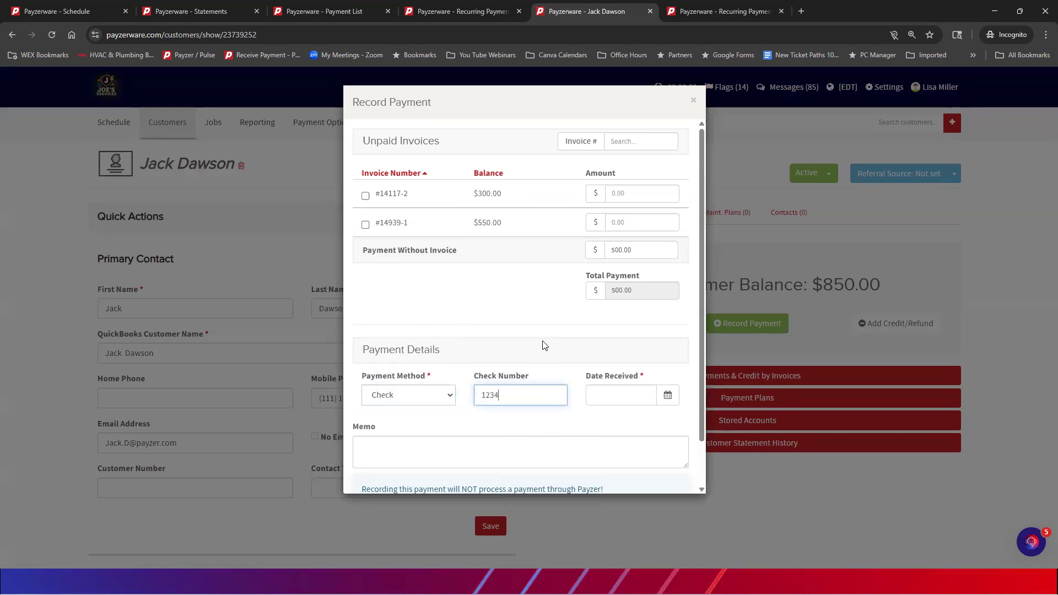
# Step: Date the check 04/01/2026, add memo 'new install attic', and record the payment
pyautogui.click(613, 394)
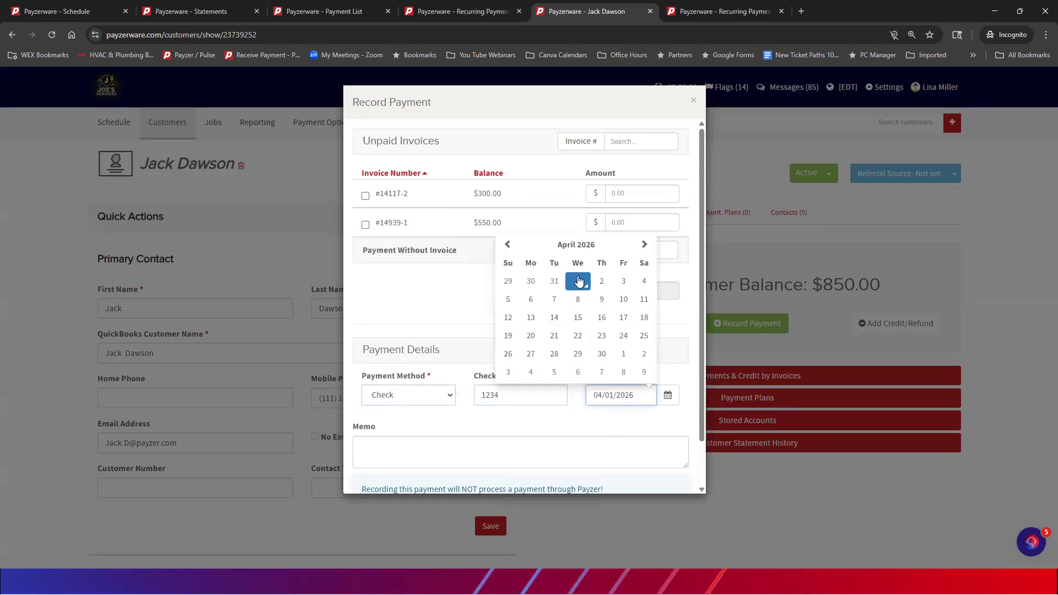
pyautogui.click(412, 455)
pyautogui.click(387, 453)
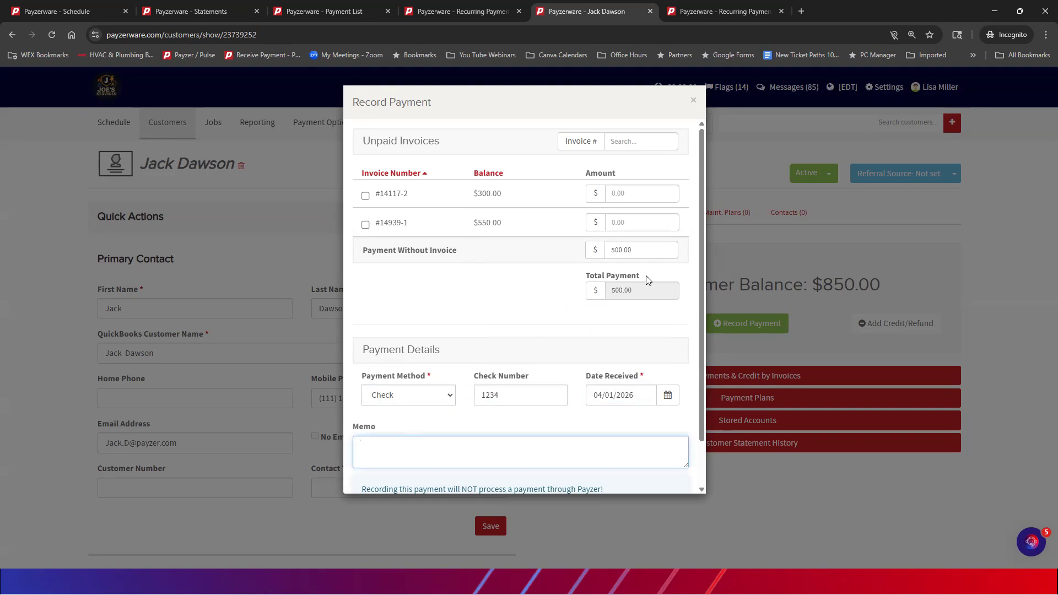
pyautogui.write('new install attic.')
pyautogui.scroll(-1, 620, 309)
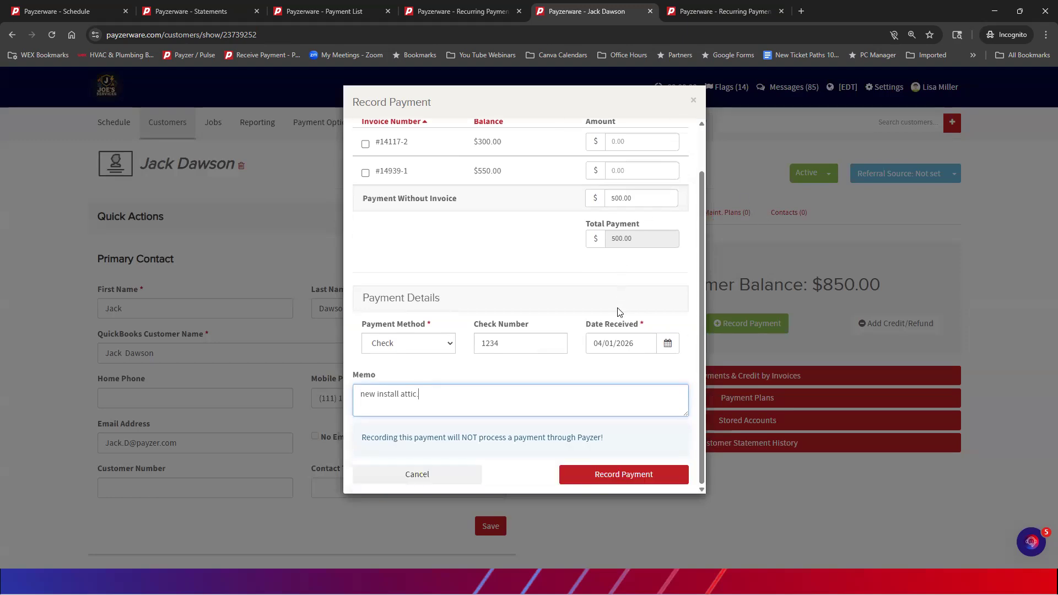
pyautogui.click(609, 473)
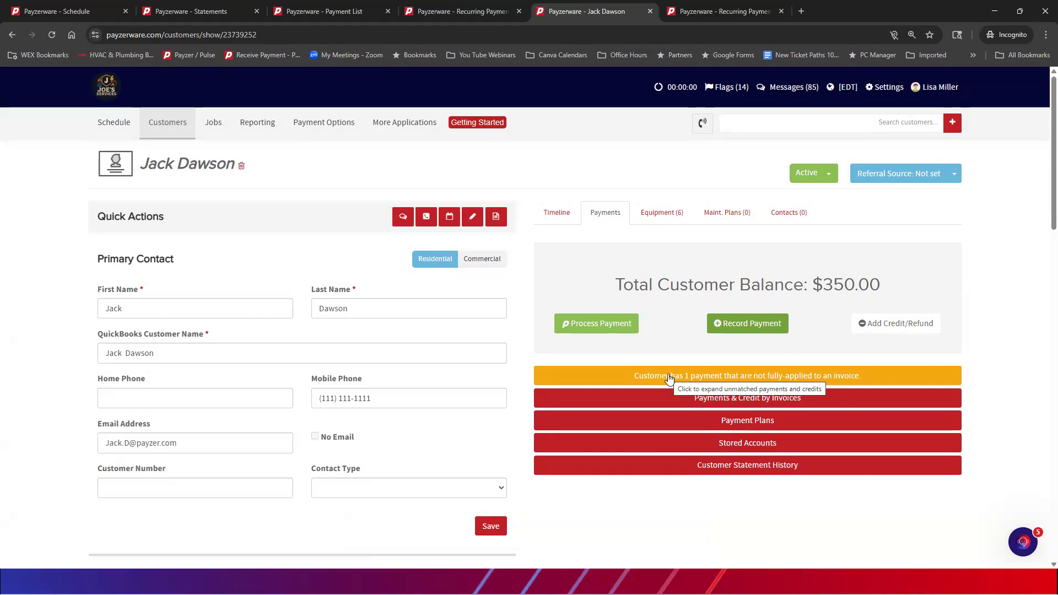
# Step: Expand unapplied payments and inspect the Apr 1st 2026 $500.00 check's details without changes
pyautogui.click(667, 377)
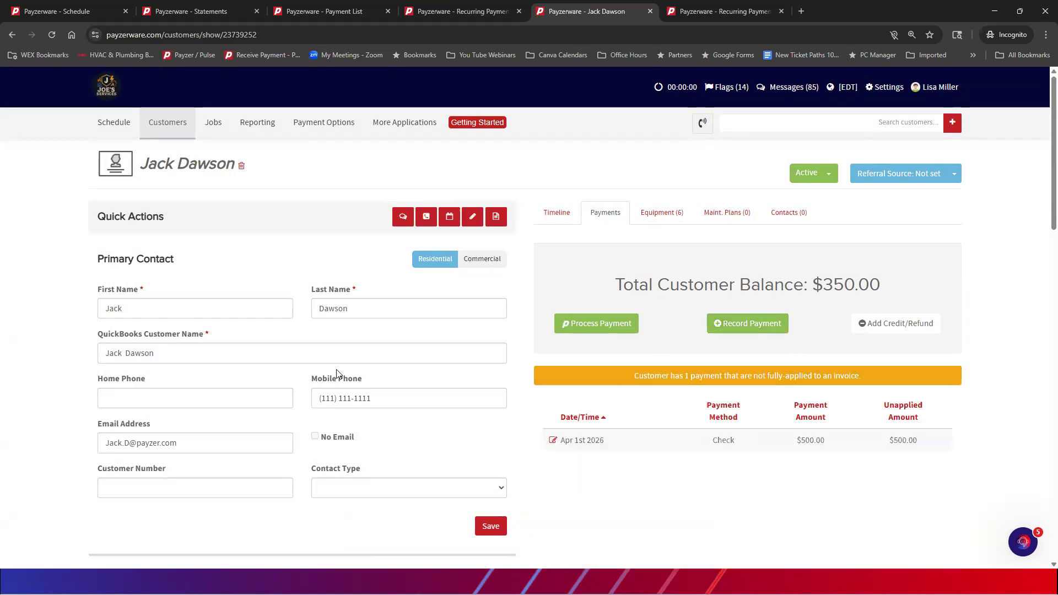
pyautogui.click(553, 440)
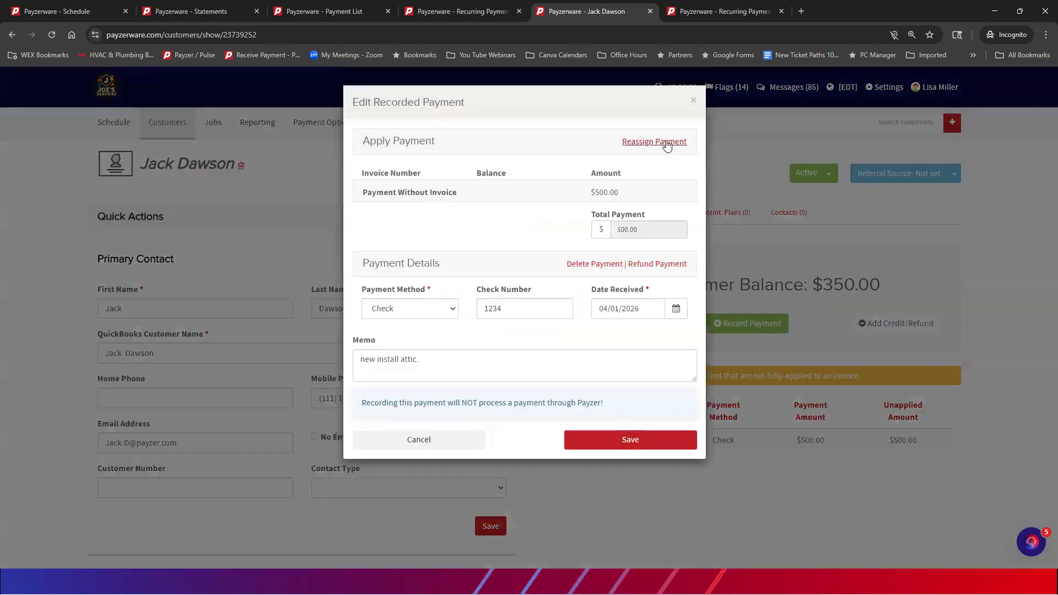
pyautogui.click(693, 101)
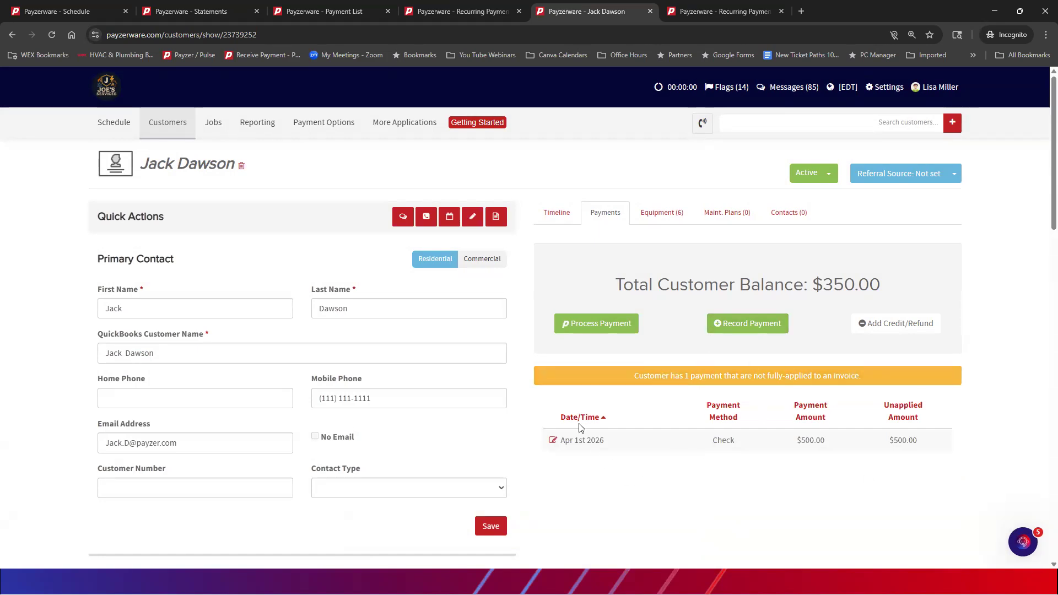
pyautogui.scroll(-1, 591, 351)
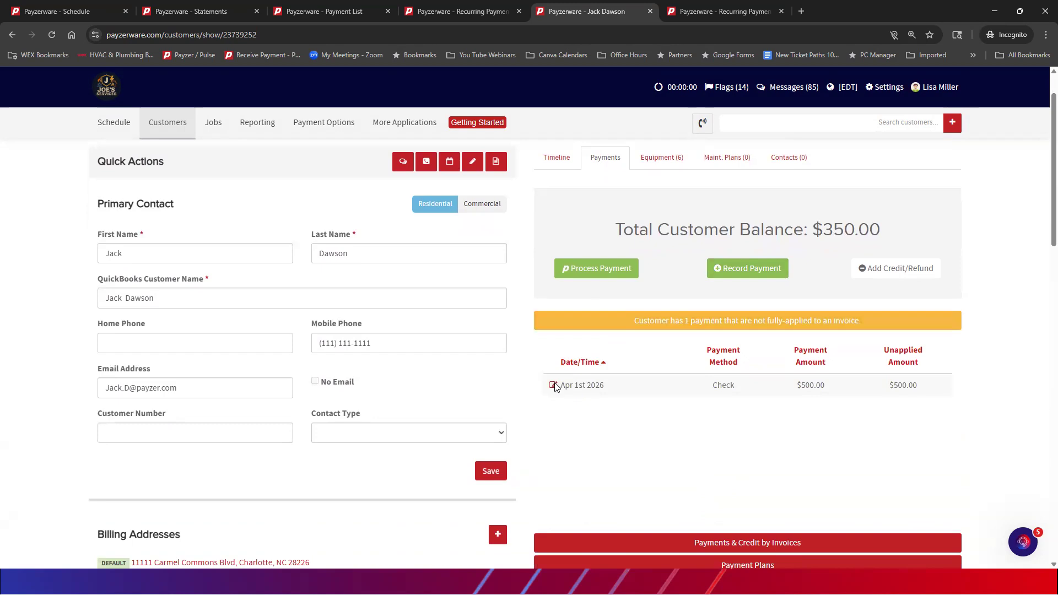
pyautogui.click(552, 385)
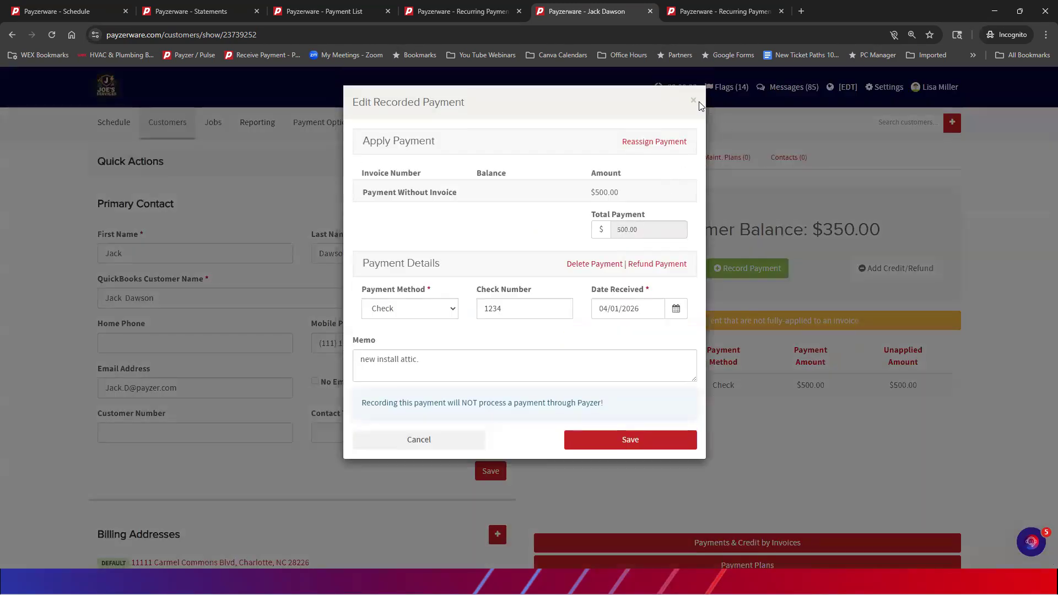
pyautogui.click(695, 102)
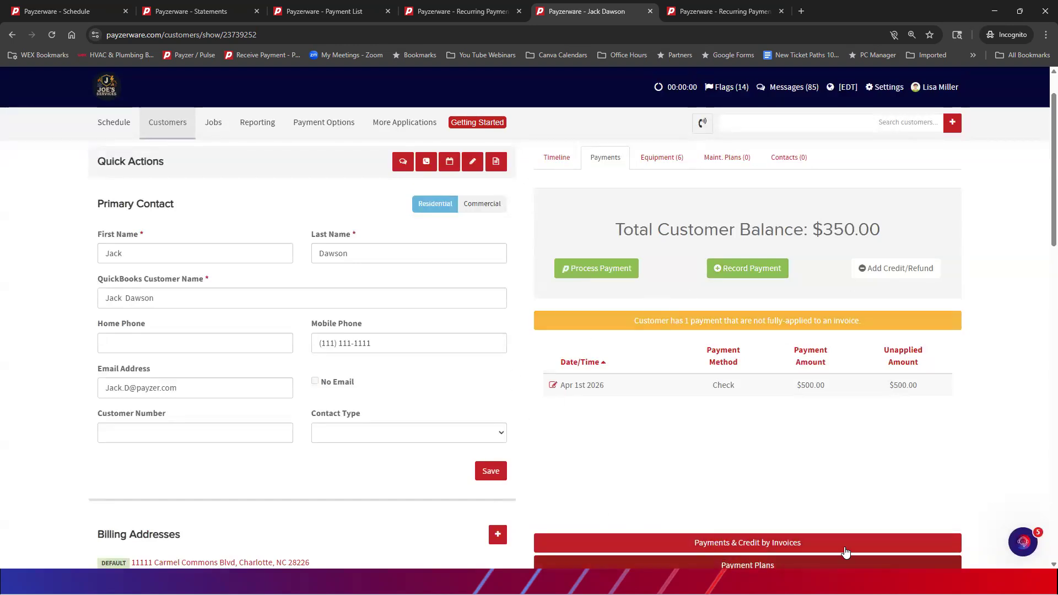
pyautogui.scroll(-1, 922, 419)
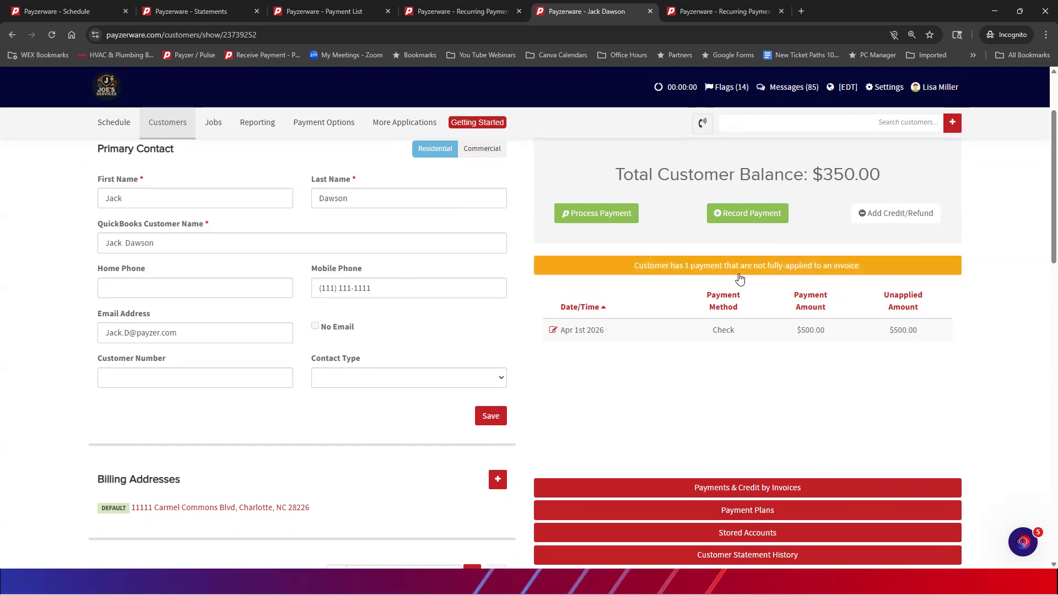
pyautogui.click(325, 13)
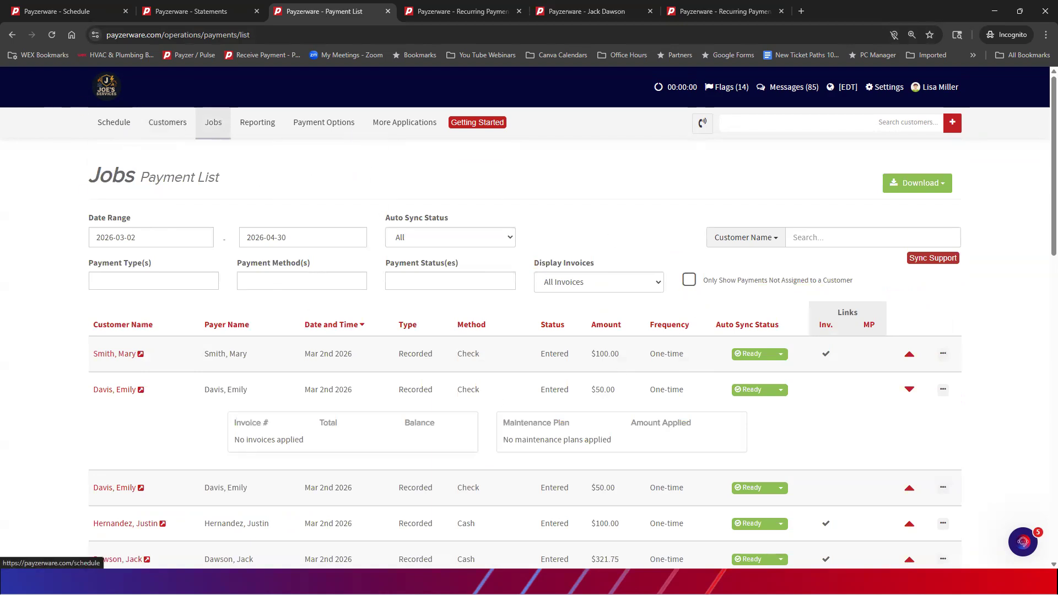
pyautogui.click(51, 36)
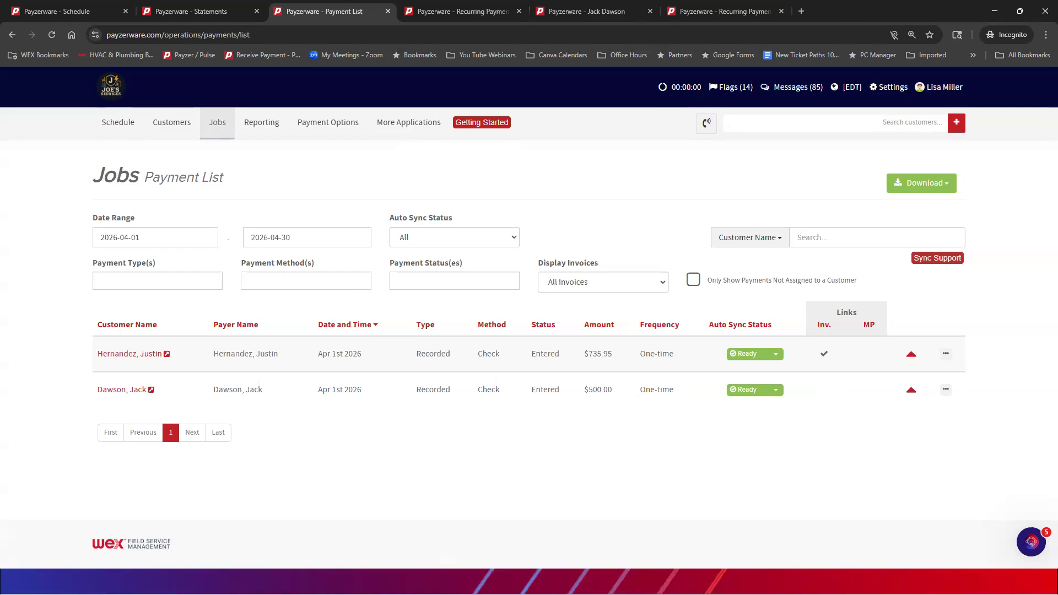
pyautogui.click(565, 17)
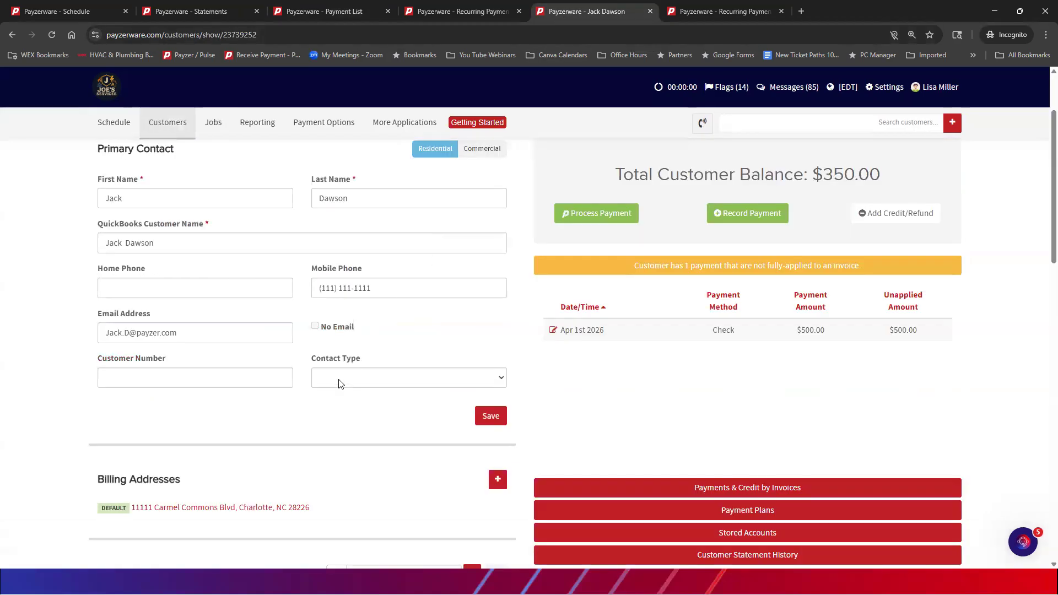
# Step: View the unapplied check's Edit Recorded Payment dialog unchanged, then expand Payments & Credit by Invoices
pyautogui.click(553, 330)
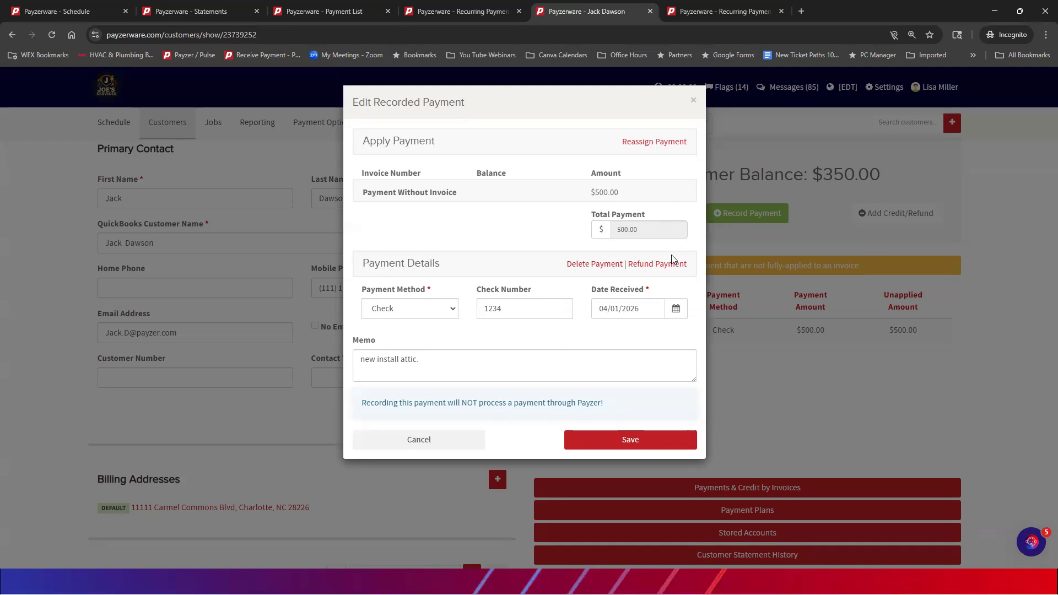
pyautogui.click(692, 104)
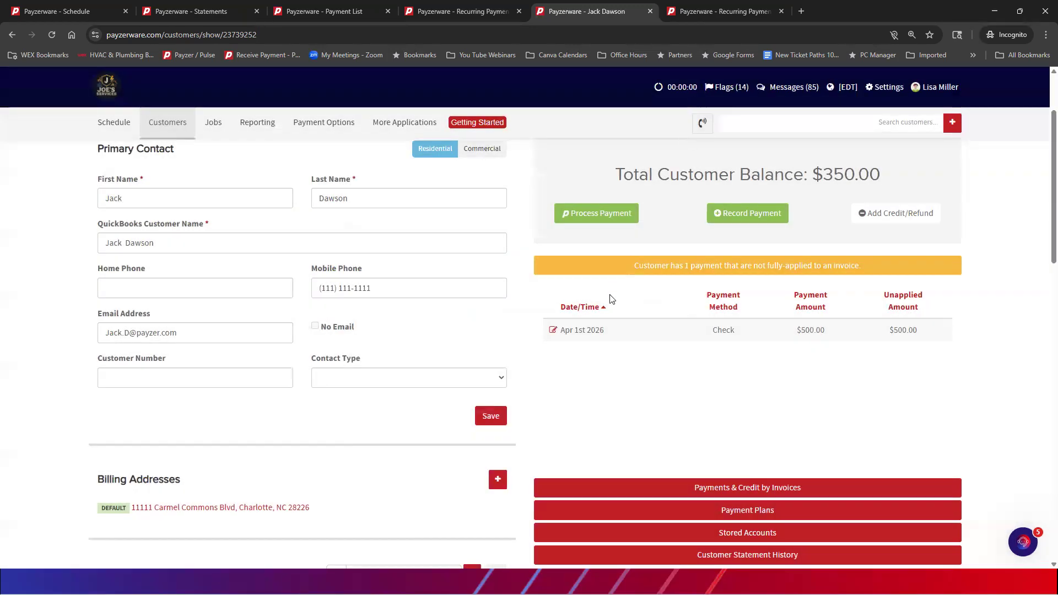
pyautogui.click(606, 488)
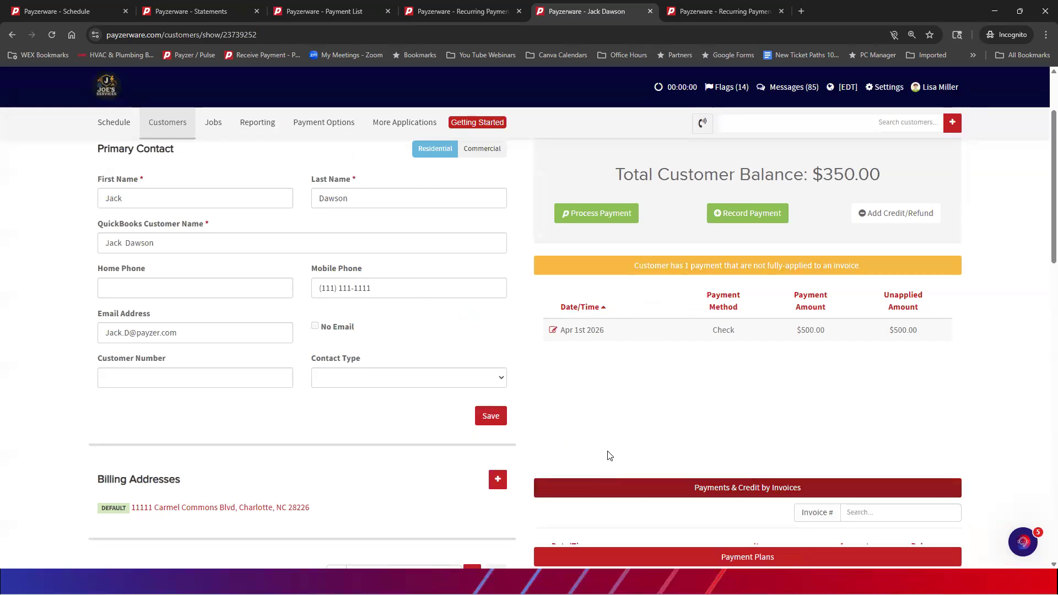
pyautogui.scroll(-1, 633, 393)
pyautogui.scroll(-4, 634, 394)
pyautogui.scroll(-1, 714, 439)
pyautogui.scroll(-1, 714, 439)
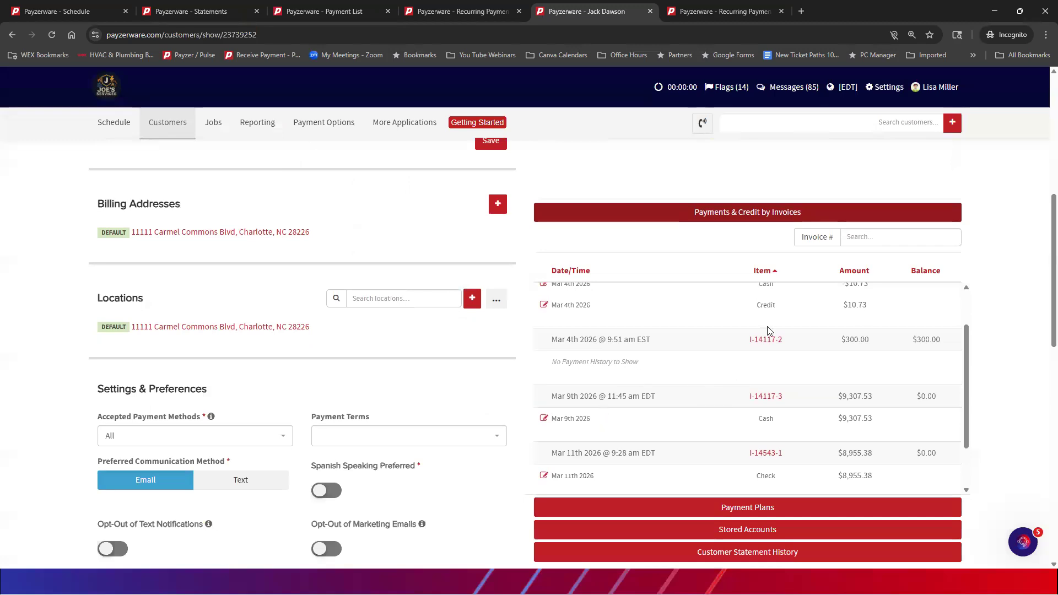
pyautogui.scroll(1, 768, 333)
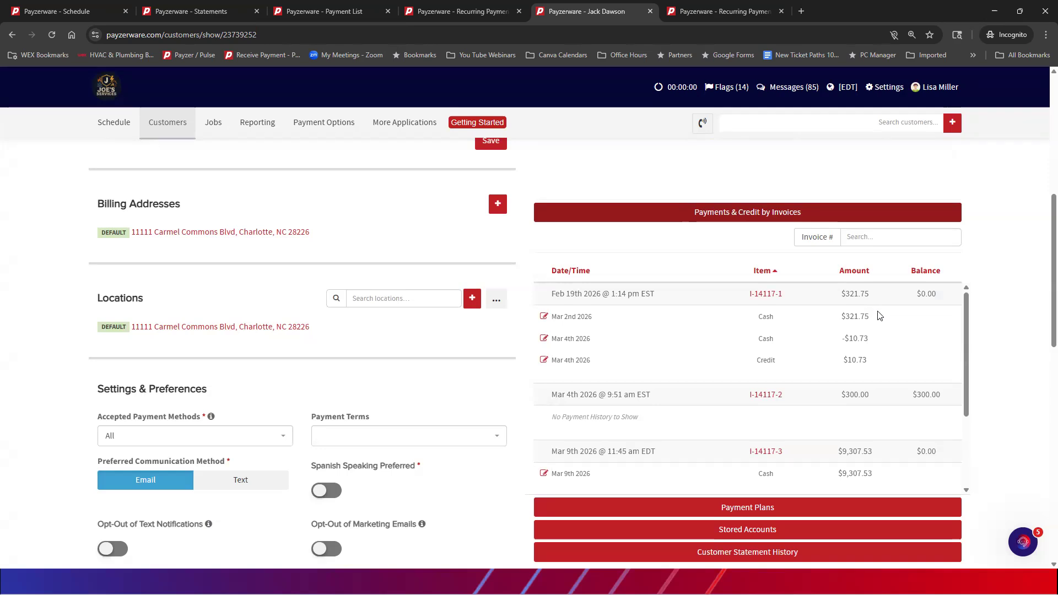
pyautogui.scroll(1, 880, 315)
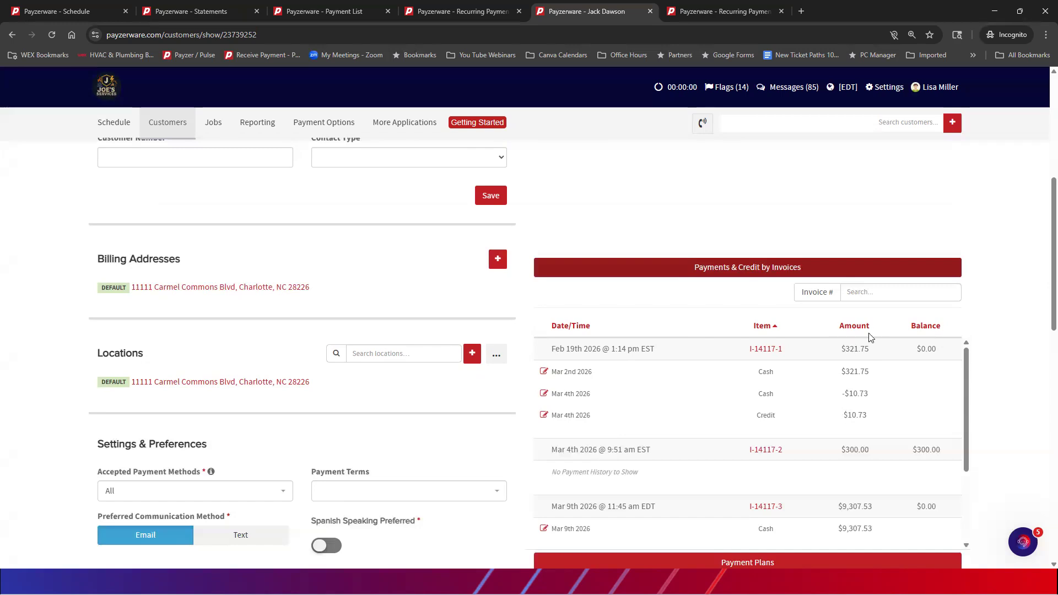
pyautogui.moveTo(859, 394); pyautogui.dragTo(852, 412)
pyautogui.click(903, 359)
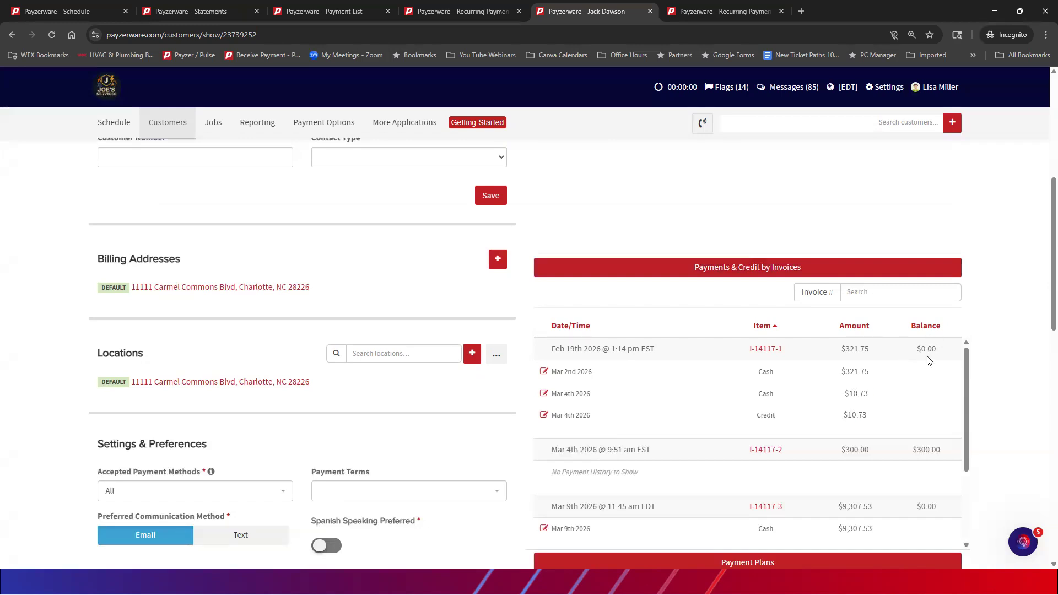
pyautogui.scroll(-2, 924, 365)
pyautogui.scroll(1, 925, 364)
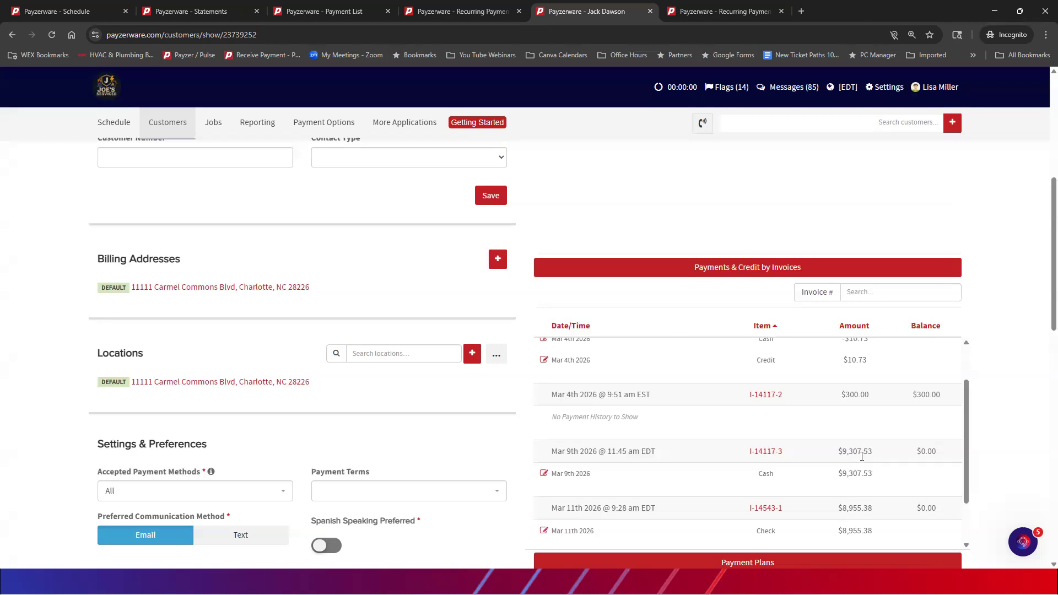
pyautogui.scroll(3, 864, 456)
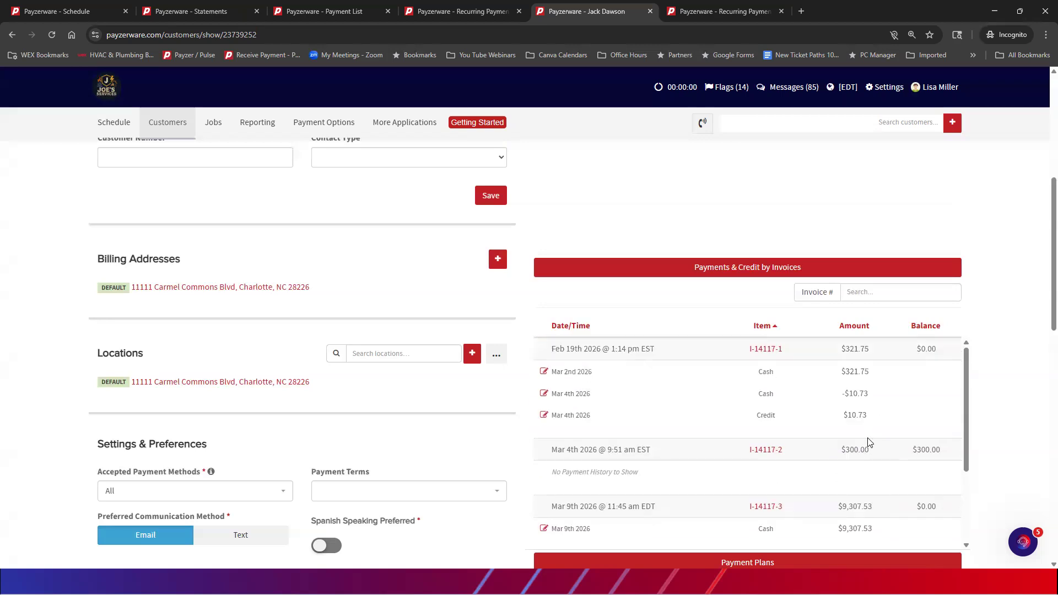
pyautogui.scroll(4, 815, 270)
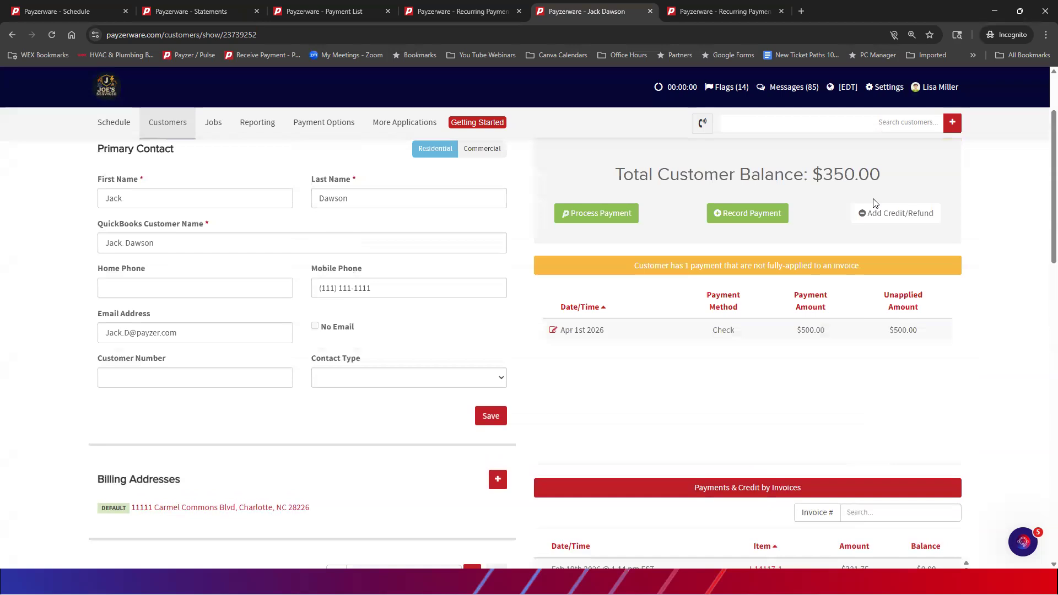
# Step: Open Credit and Refund for invoice #14117-3: $50.00 on 2026 Labor, $100.00 on 2026 2 ton HP
pyautogui.click(901, 212)
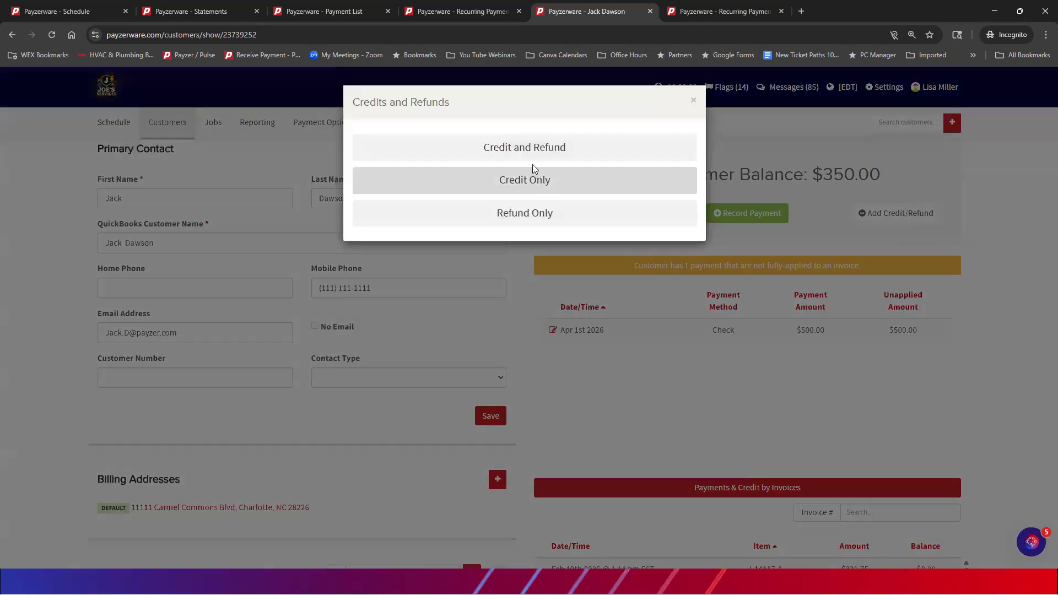
pyautogui.click(526, 148)
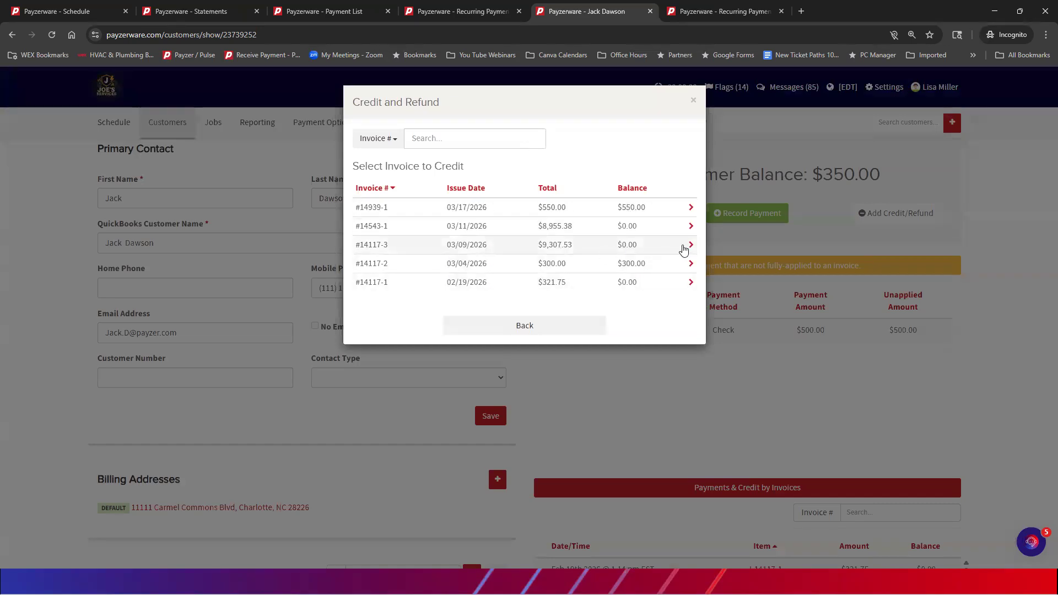
pyautogui.click(690, 246)
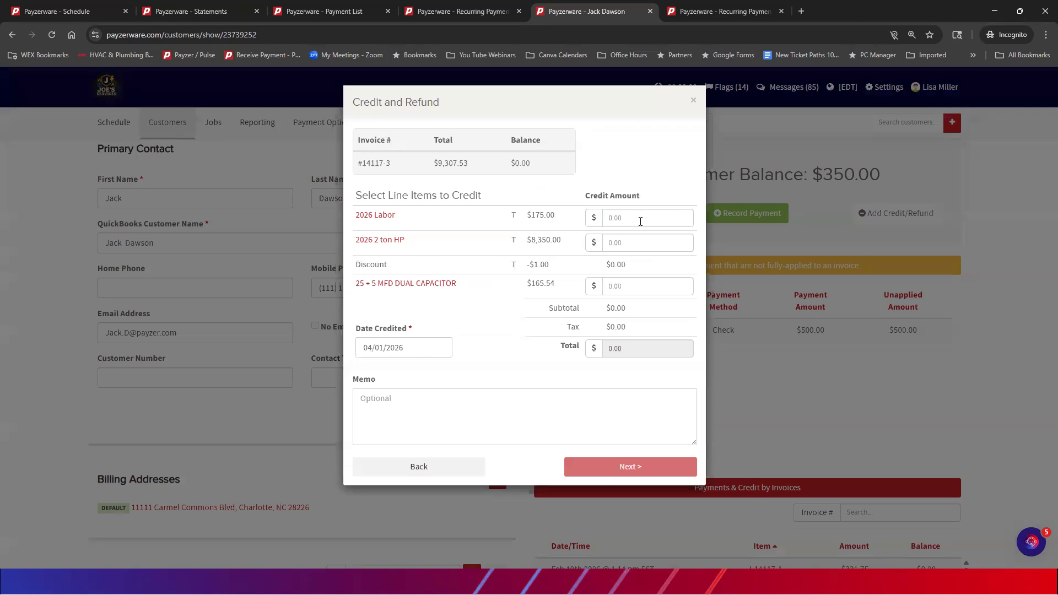
pyautogui.click(617, 217)
pyautogui.write('50.00')
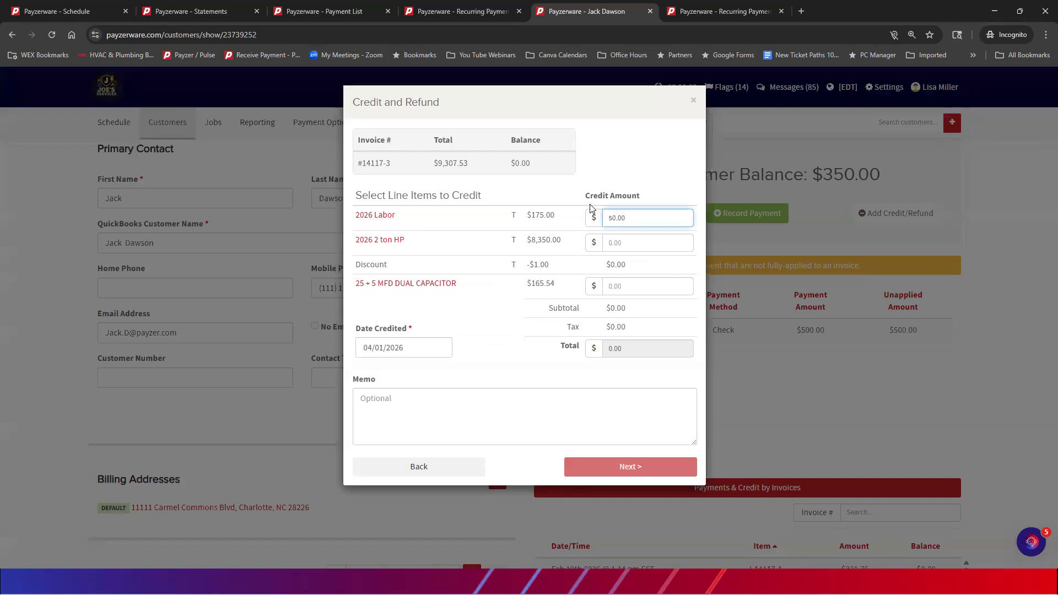
pyautogui.click(621, 246)
pyautogui.write('10000')
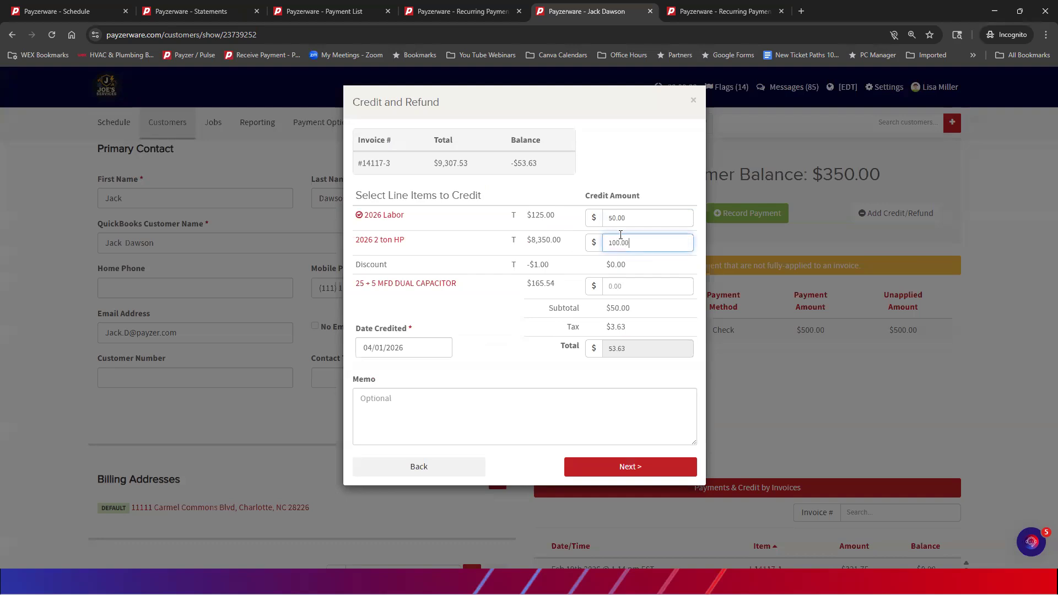
pyautogui.press('Tab')
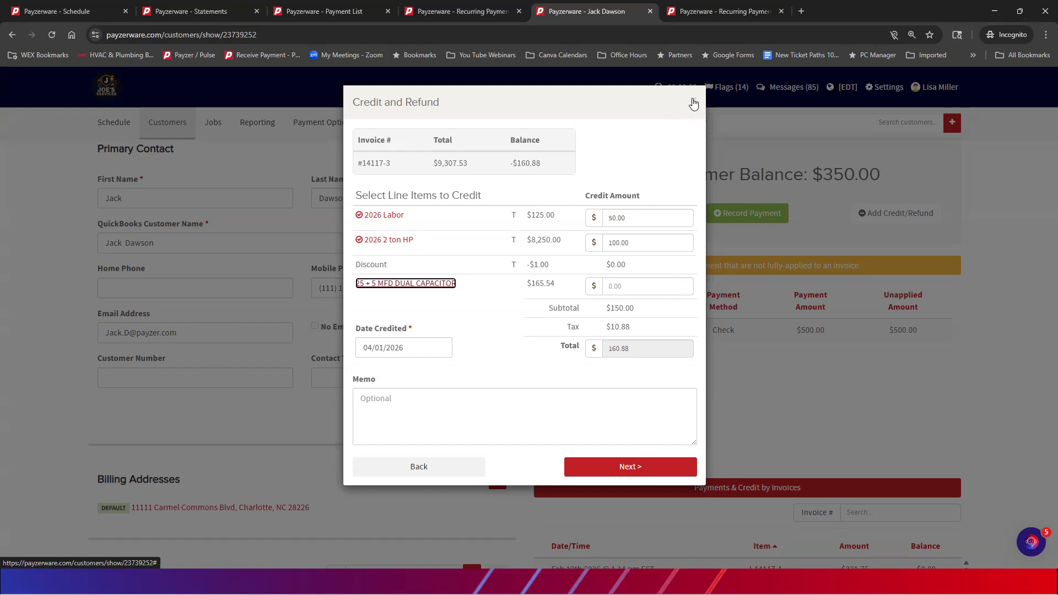
# Step: Close the unfinished Credit and Refund form and review the customer page, balance still $350.00
pyautogui.click(692, 103)
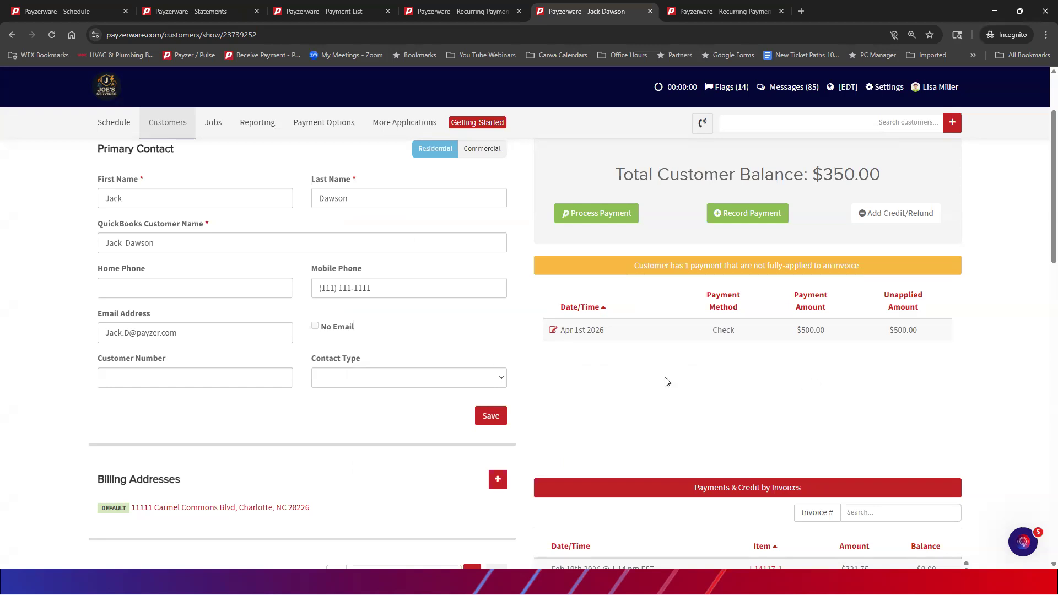
pyautogui.scroll(-4, 699, 393)
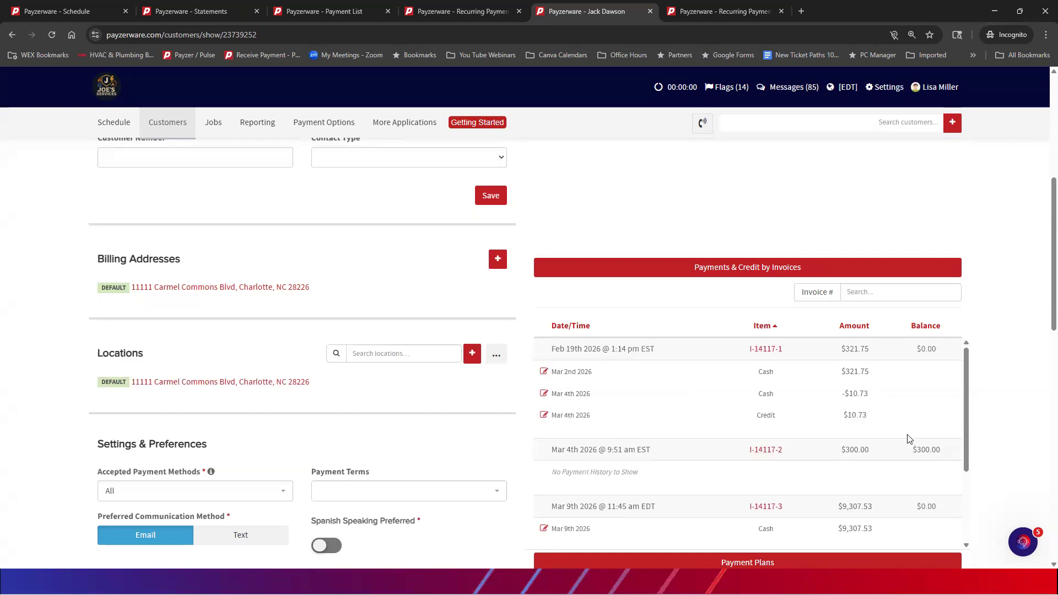
pyautogui.scroll(3, 906, 390)
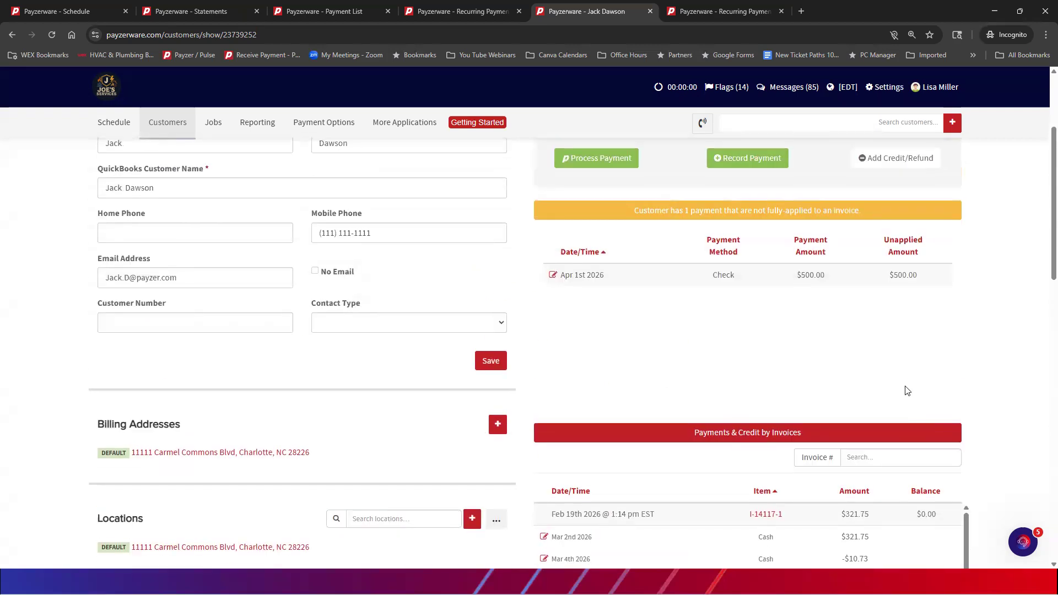
pyautogui.scroll(2, 906, 391)
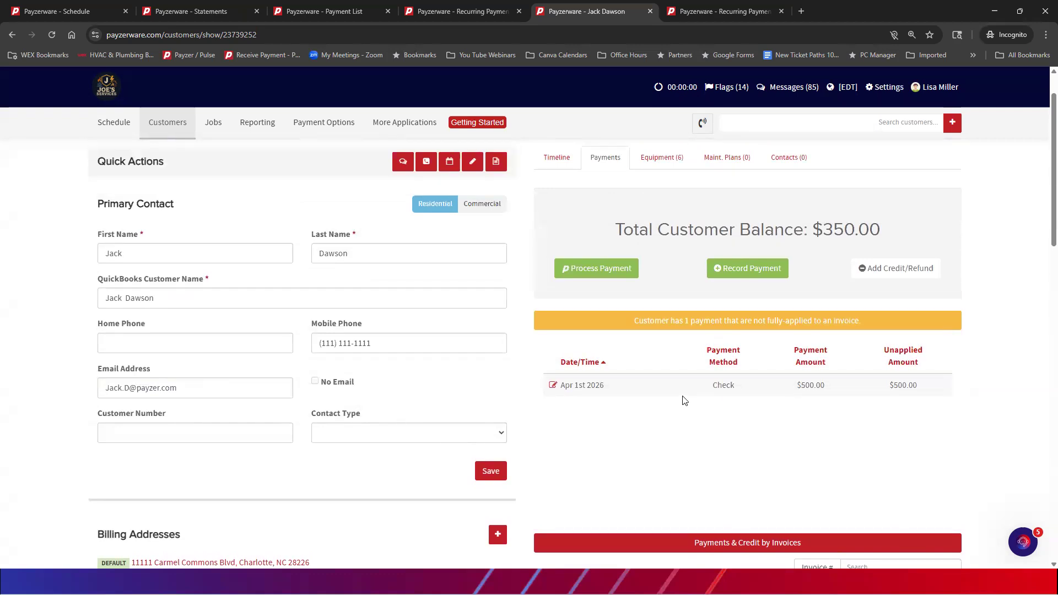
# Step: Show the April 2026 Jobs Payment List and check the Ready sync times of both checks
pyautogui.click(339, 16)
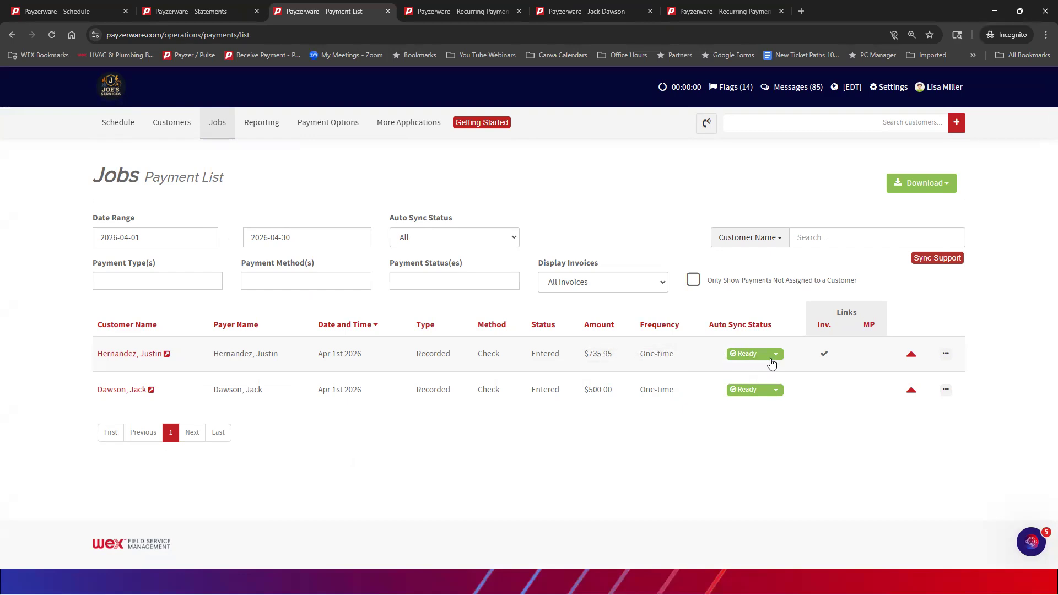
pyautogui.moveTo(739, 362)
pyautogui.moveTo(742, 389)
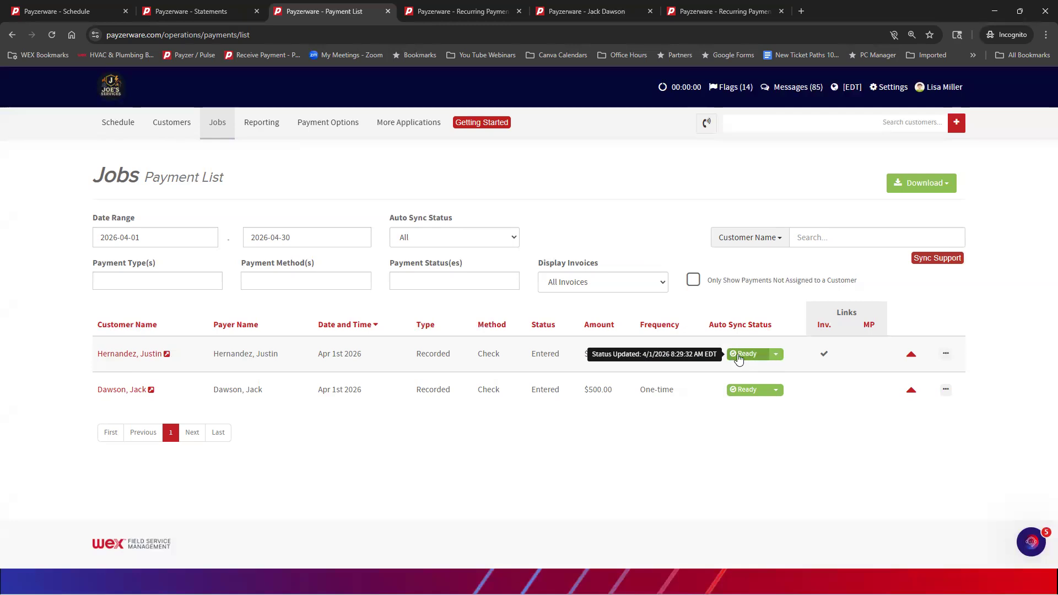
pyautogui.click(775, 354)
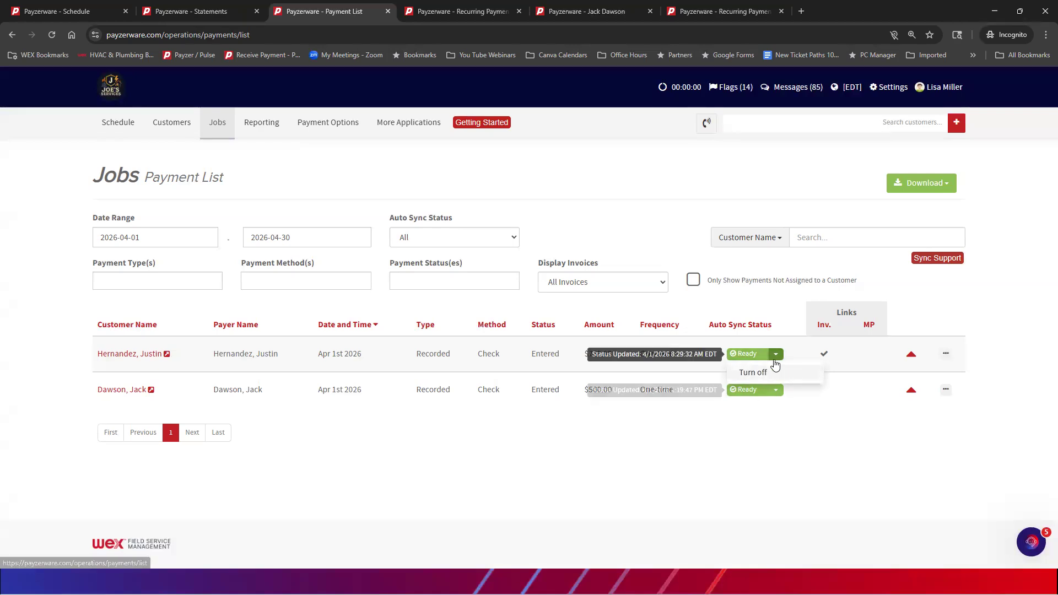
pyautogui.click(741, 421)
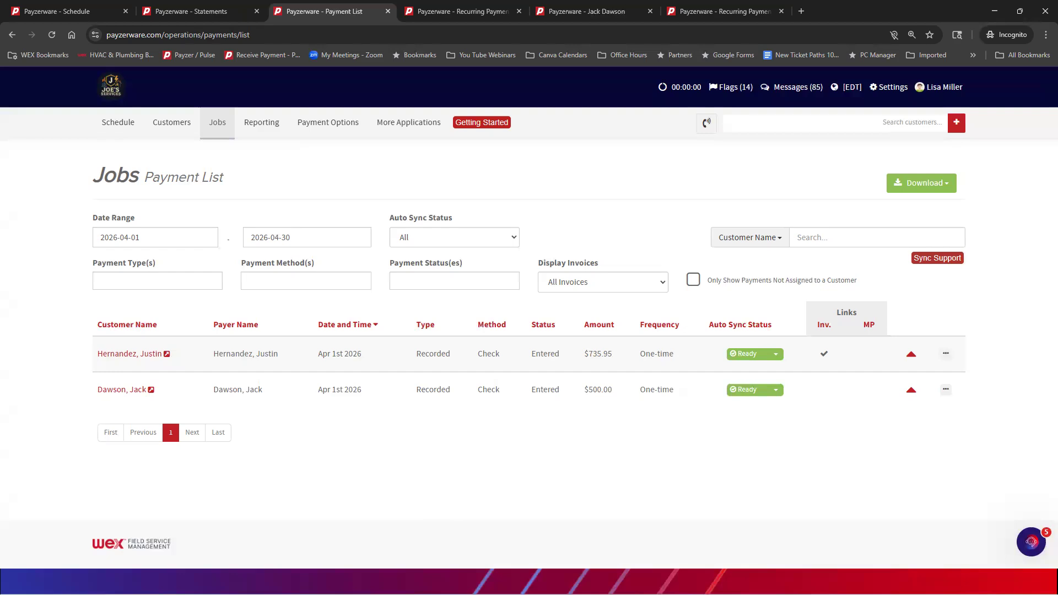
# Step: Close the QuickBooks Make Deposits form and minimize QuickBooks to reveal the Payzerware payment list
pyautogui.hotkey('alt', 'Tab')
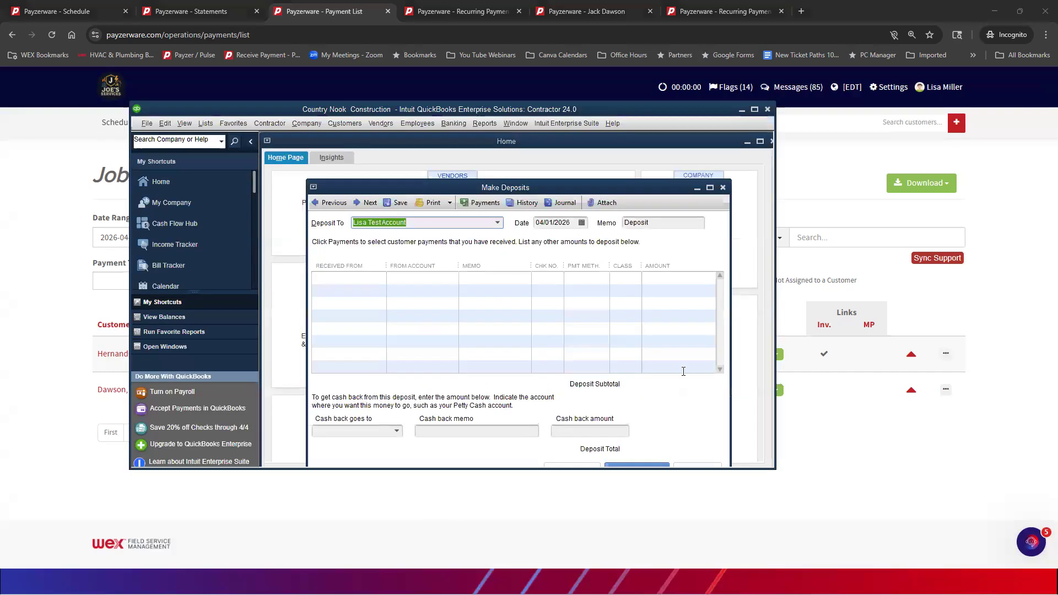
pyautogui.click(723, 187)
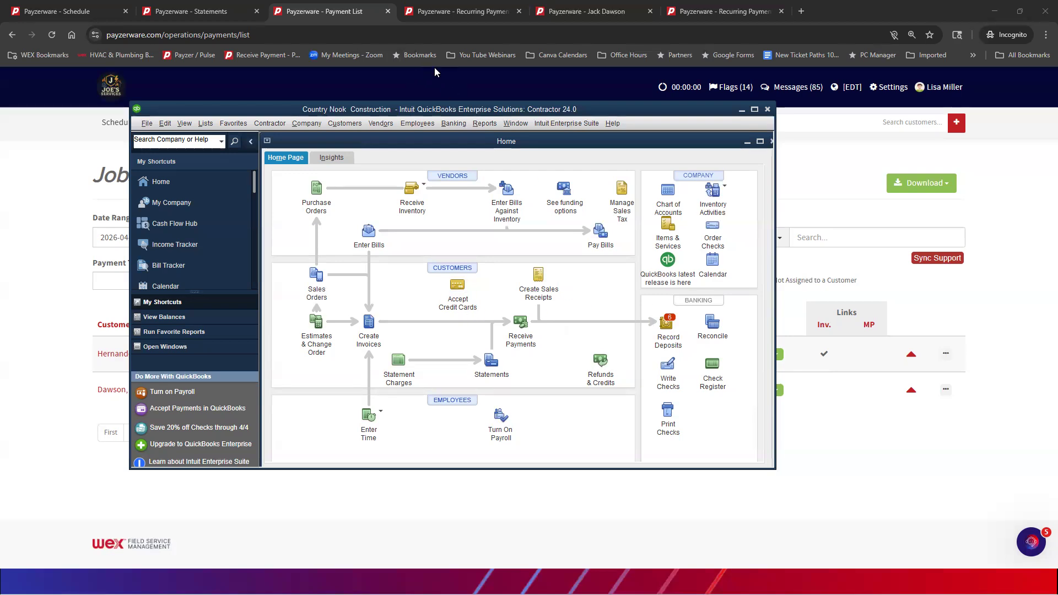
pyautogui.click(739, 110)
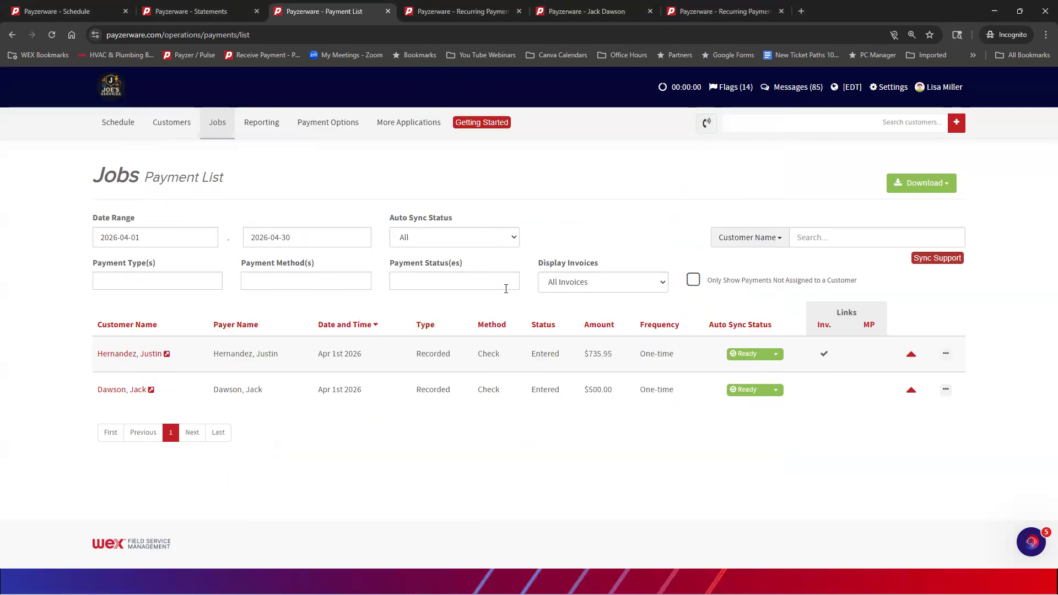
# Step: Search help for 'solution studio' and read the Advanced Working Sessions and Learning article's session calendar
pyautogui.click(1031, 544)
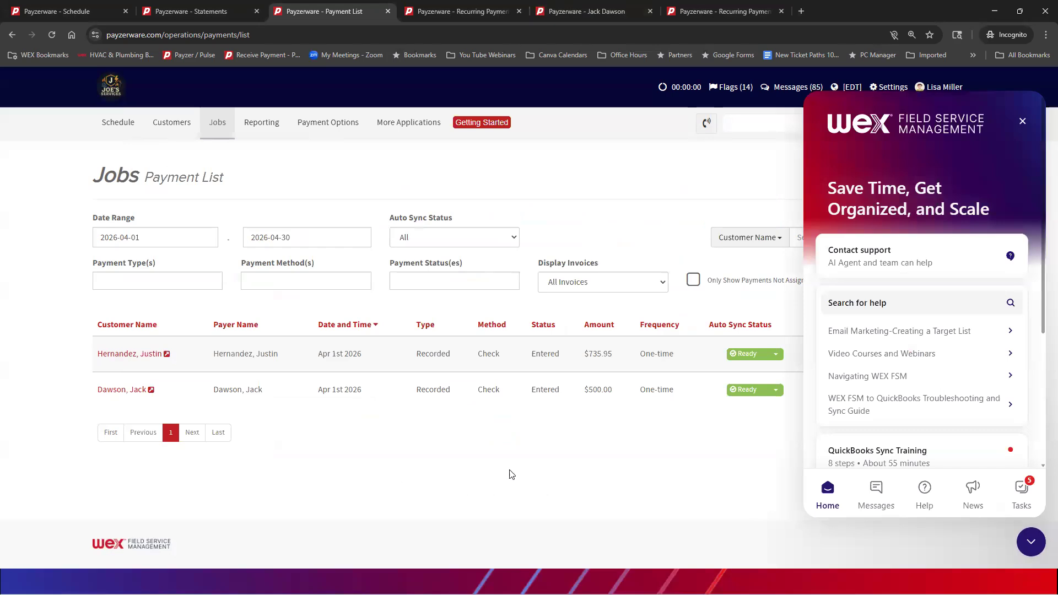
pyautogui.click(862, 312)
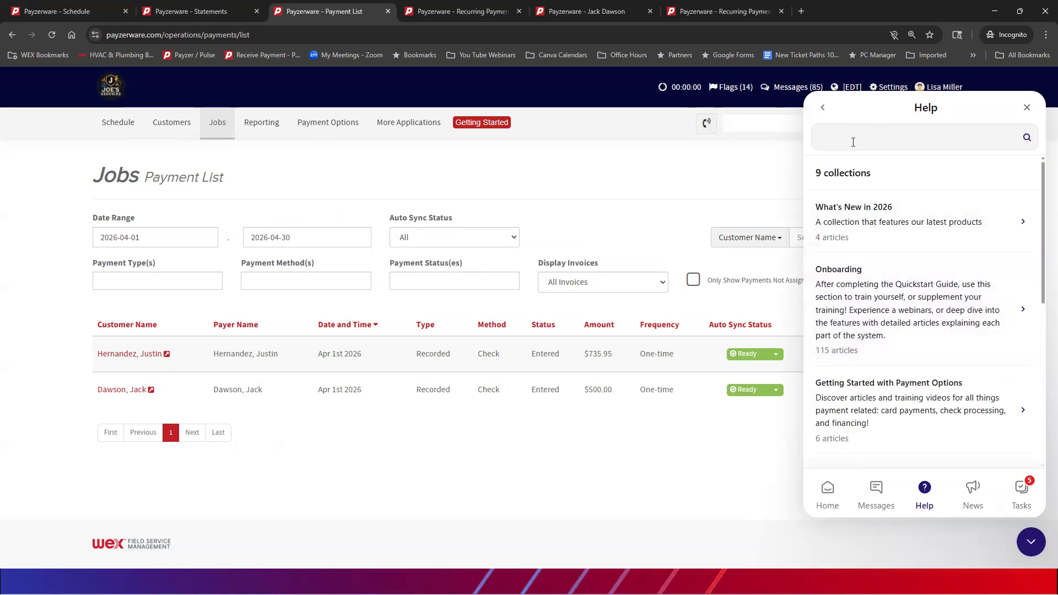
pyautogui.write('solution studio')
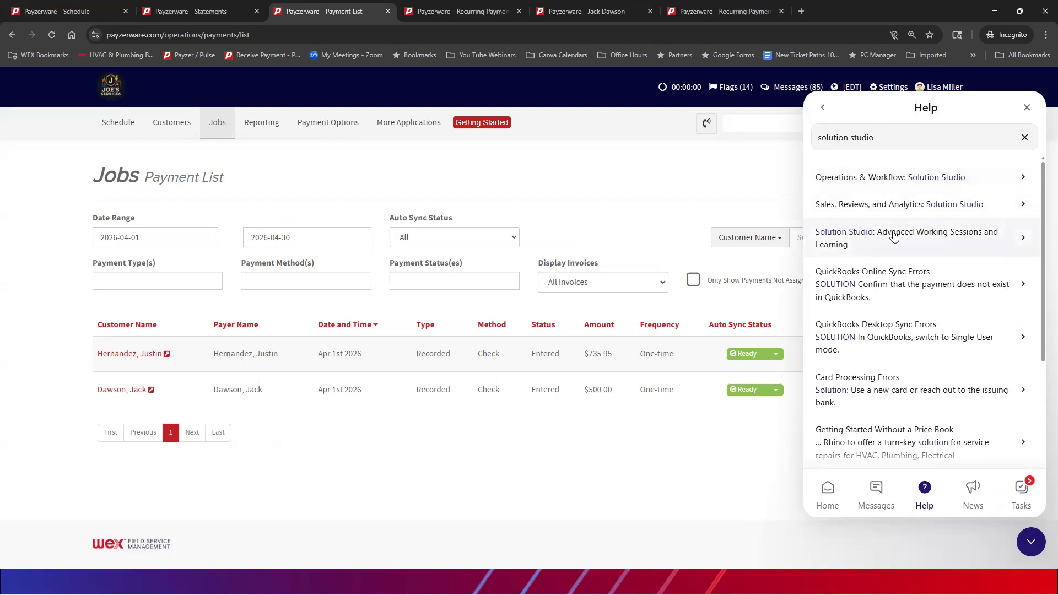
pyautogui.click(846, 238)
pyautogui.scroll(-10, 799, 275)
pyautogui.scroll(-15, 800, 271)
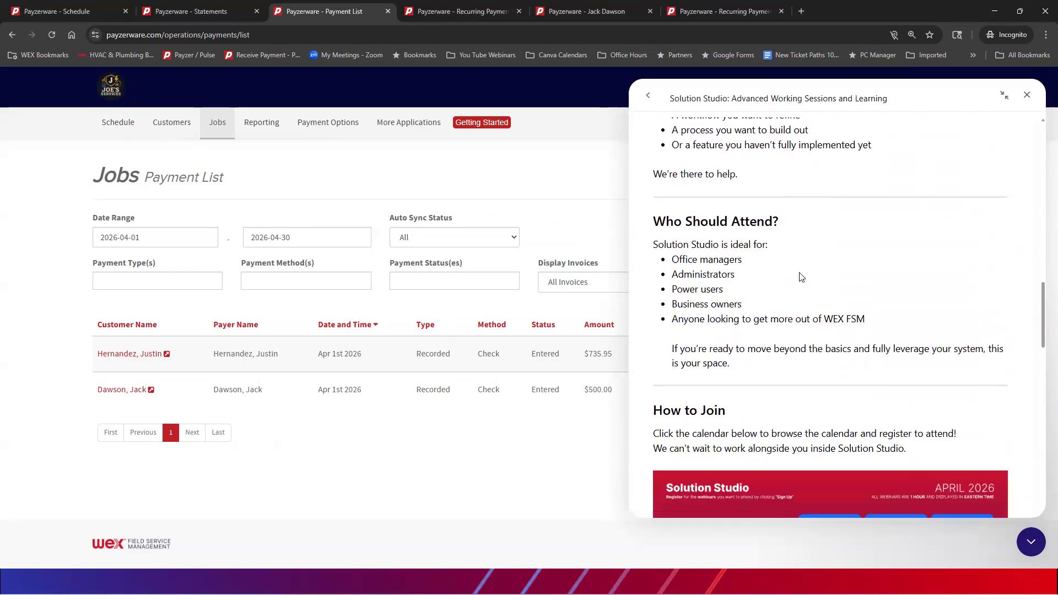
pyautogui.scroll(-5, 799, 272)
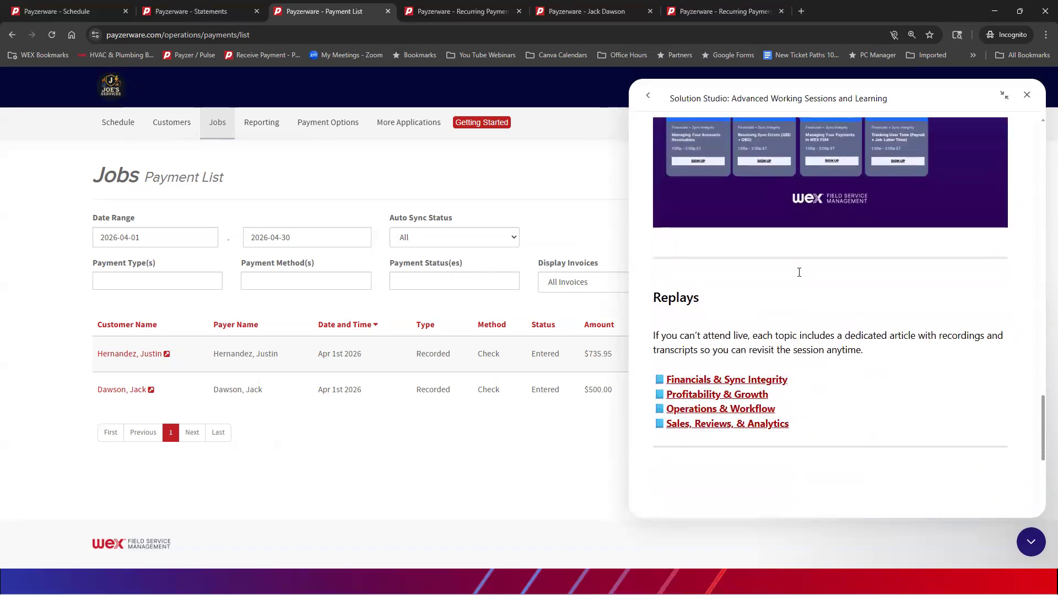
pyautogui.scroll(5, 799, 272)
pyautogui.scroll(1, 798, 272)
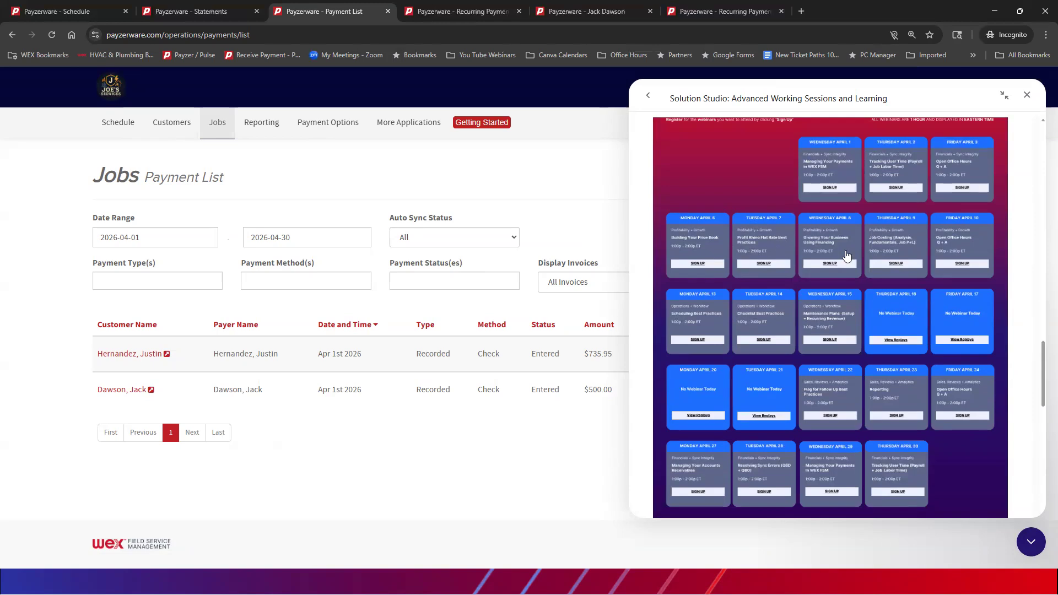
pyautogui.scroll(5, 846, 257)
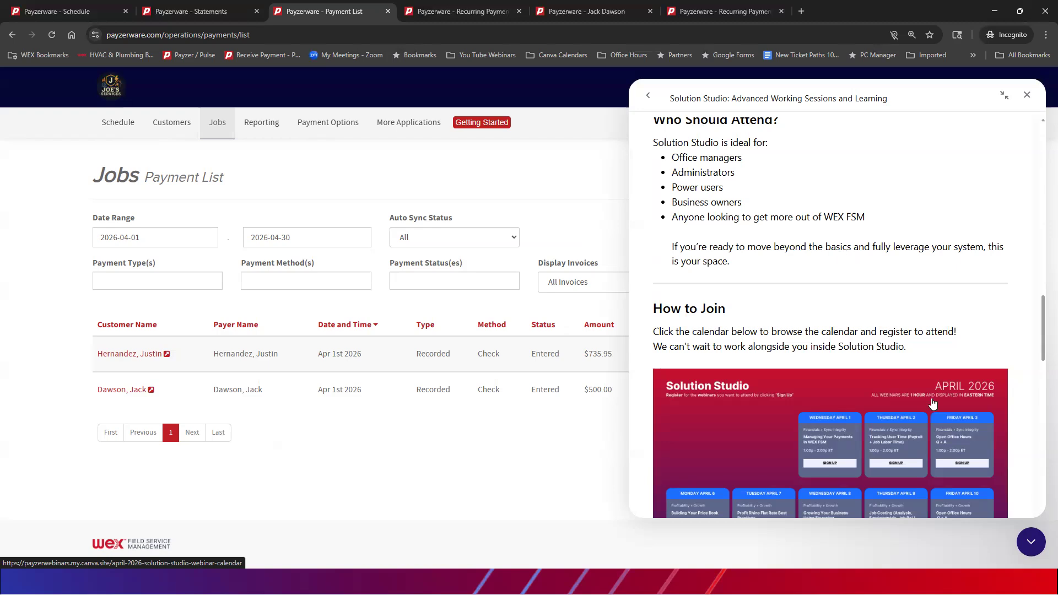
# Step: Collapse the help panel so the April 2026 Jobs Payment List shows in full
pyautogui.click(1028, 546)
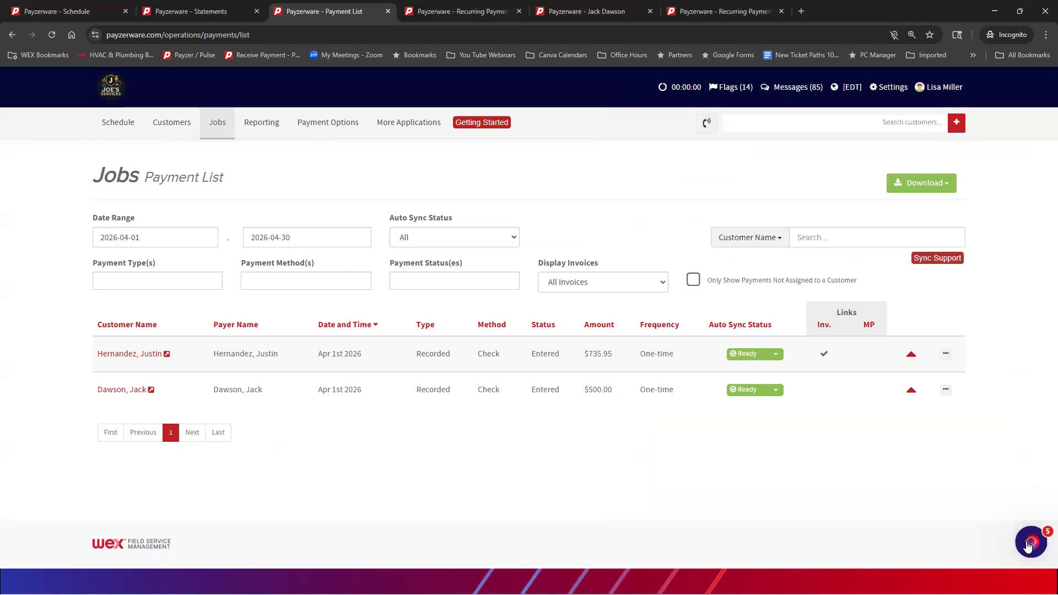